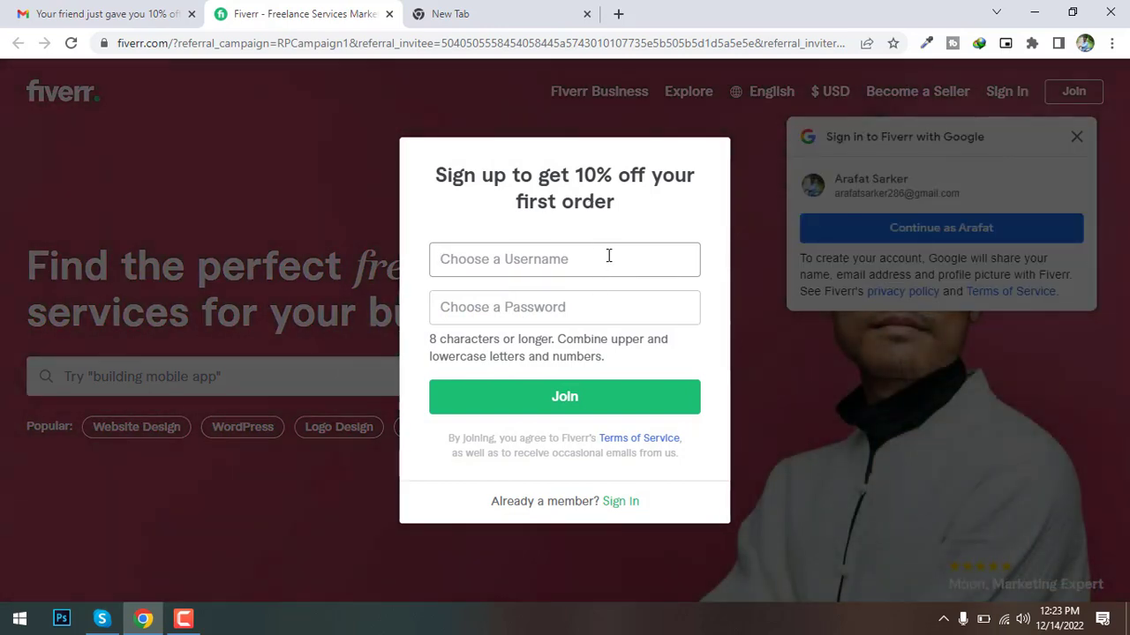
- Enter a username that is accepted as available, add a password, and join Fiverr
click(608, 259)
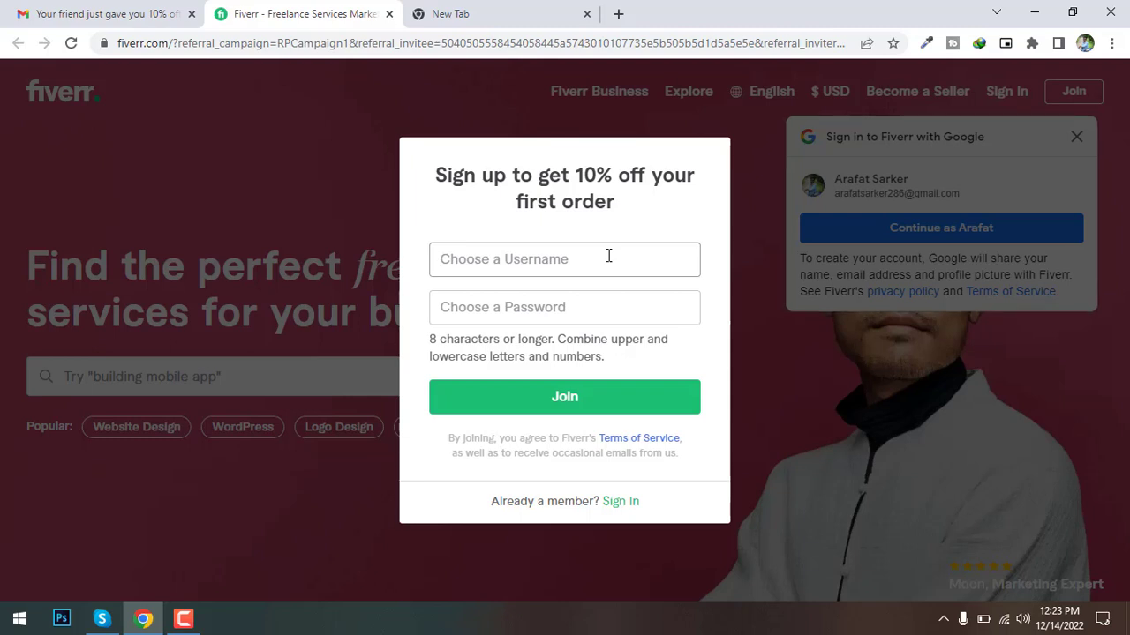
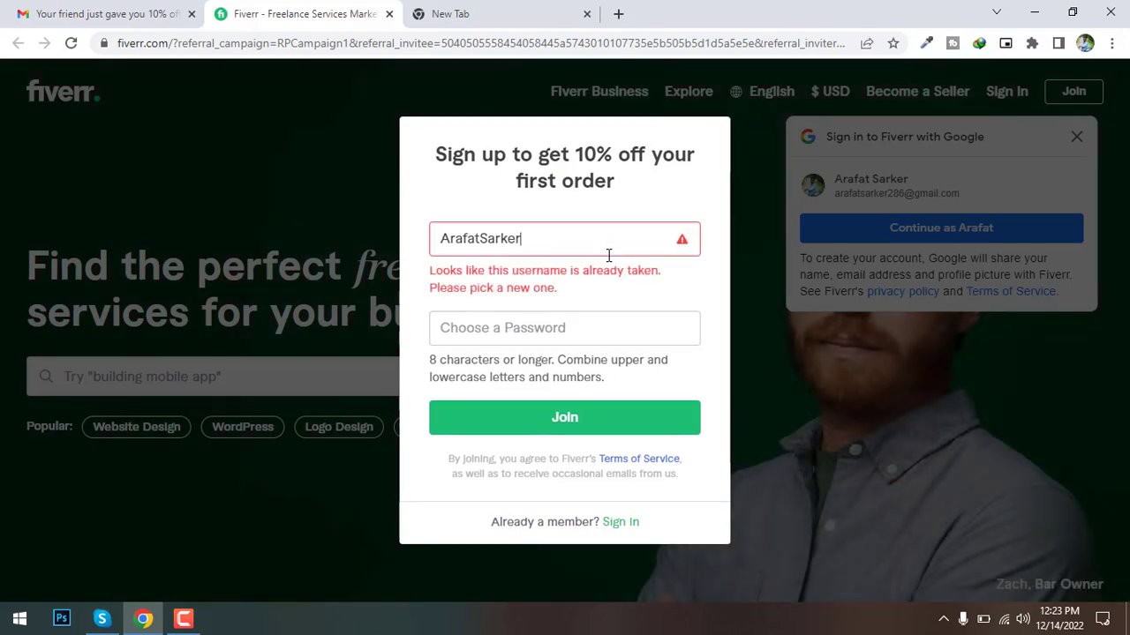
key(BackSpace)
key(BackSpace)
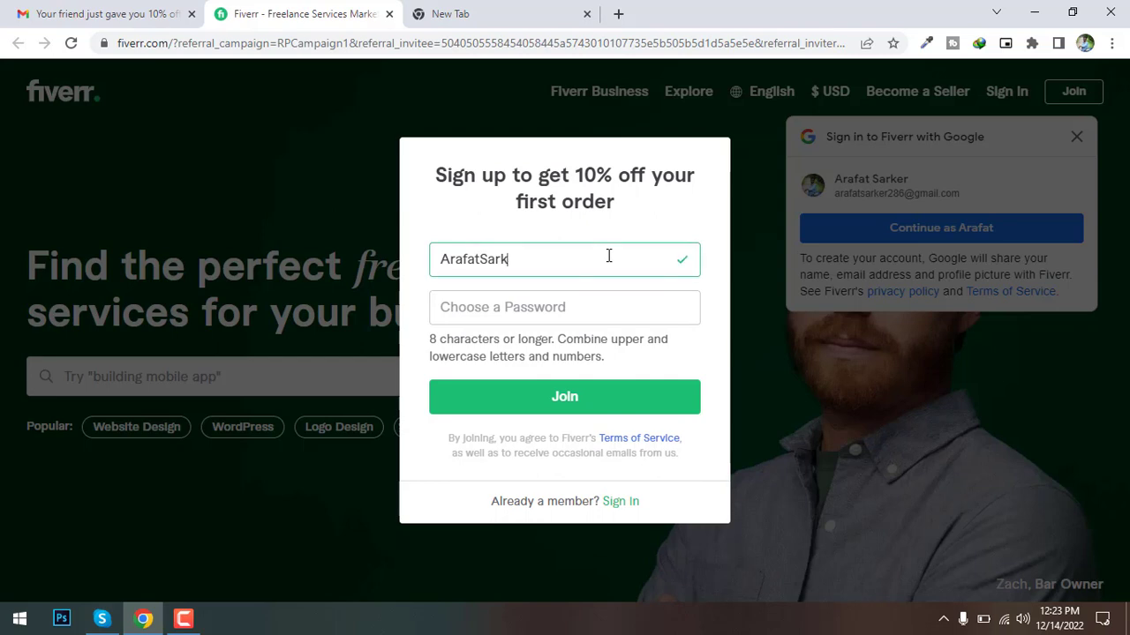
click(496, 258)
key(BackSpace)
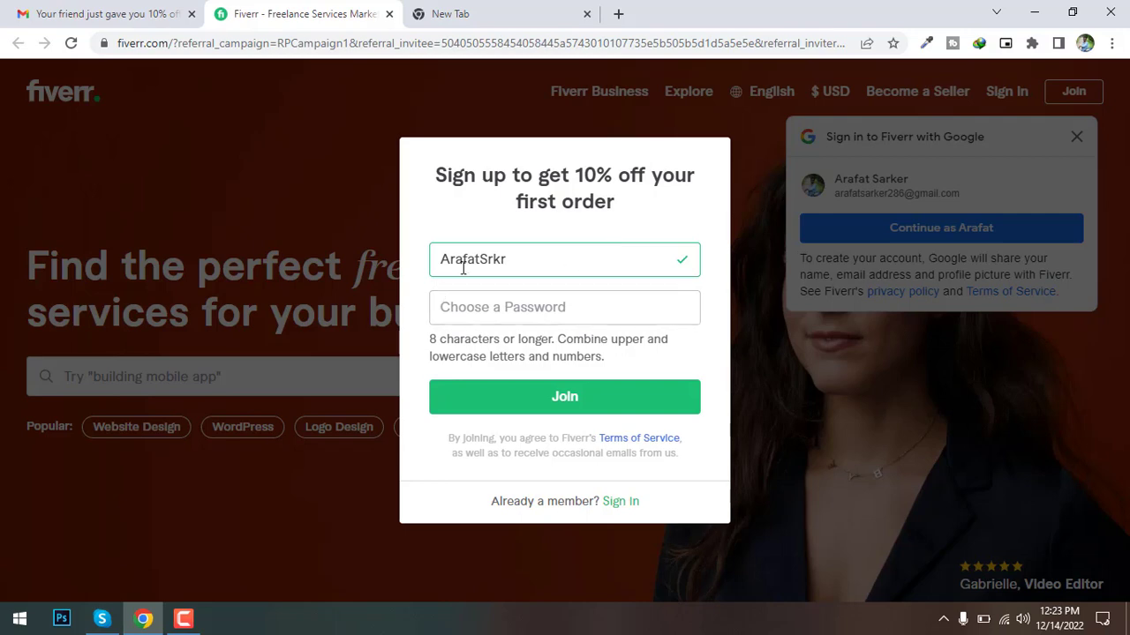
click(503, 303)
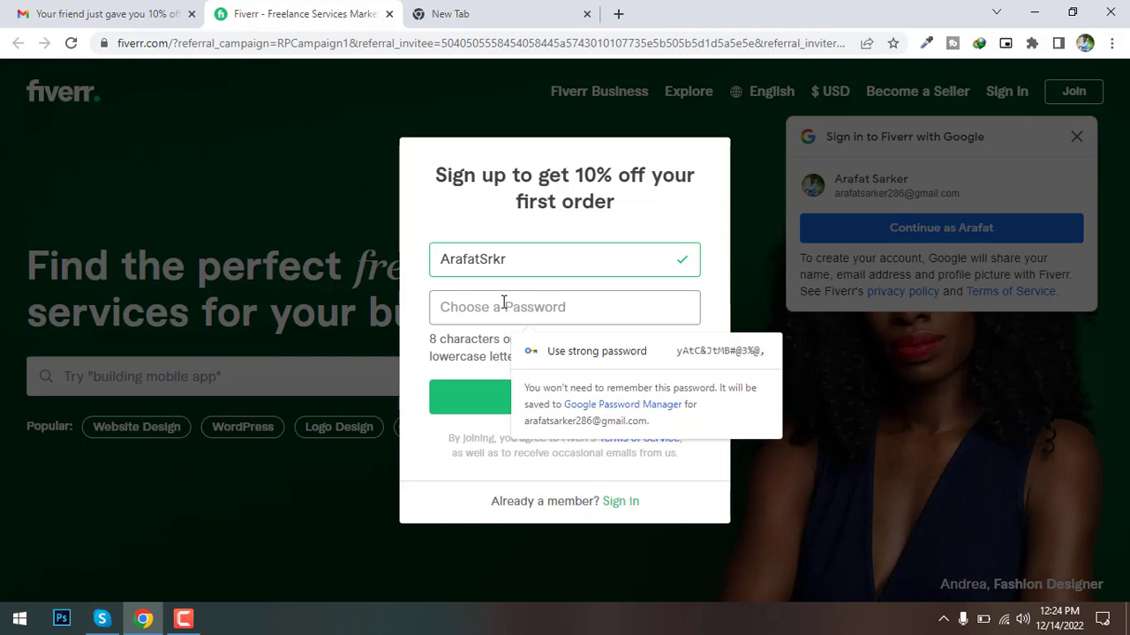
text(*)
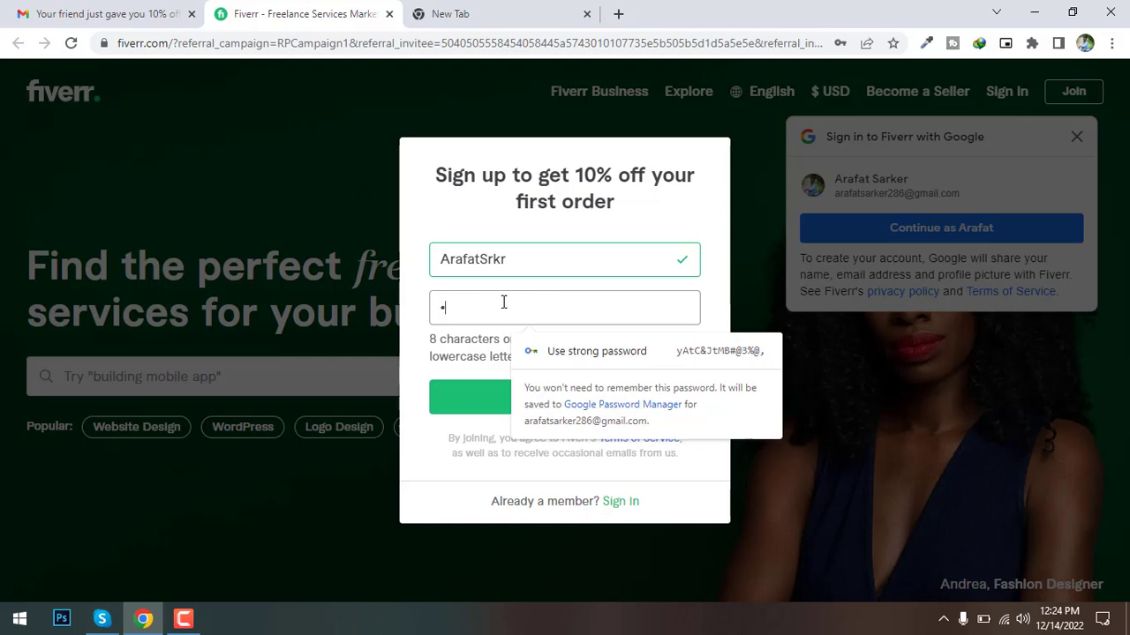
text(****)
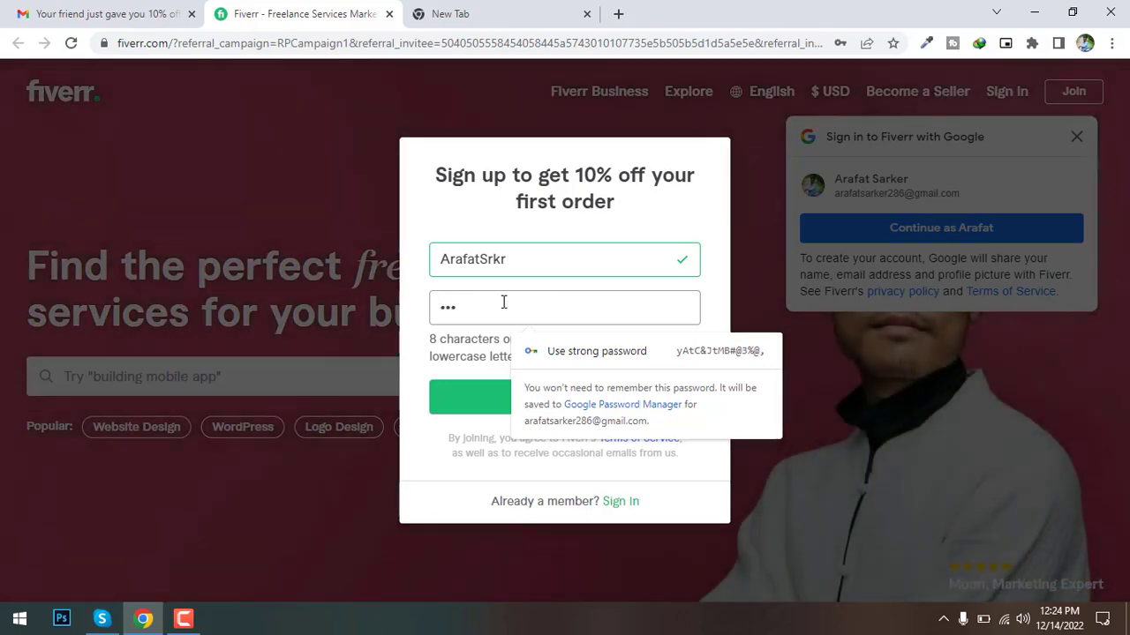
text(*)
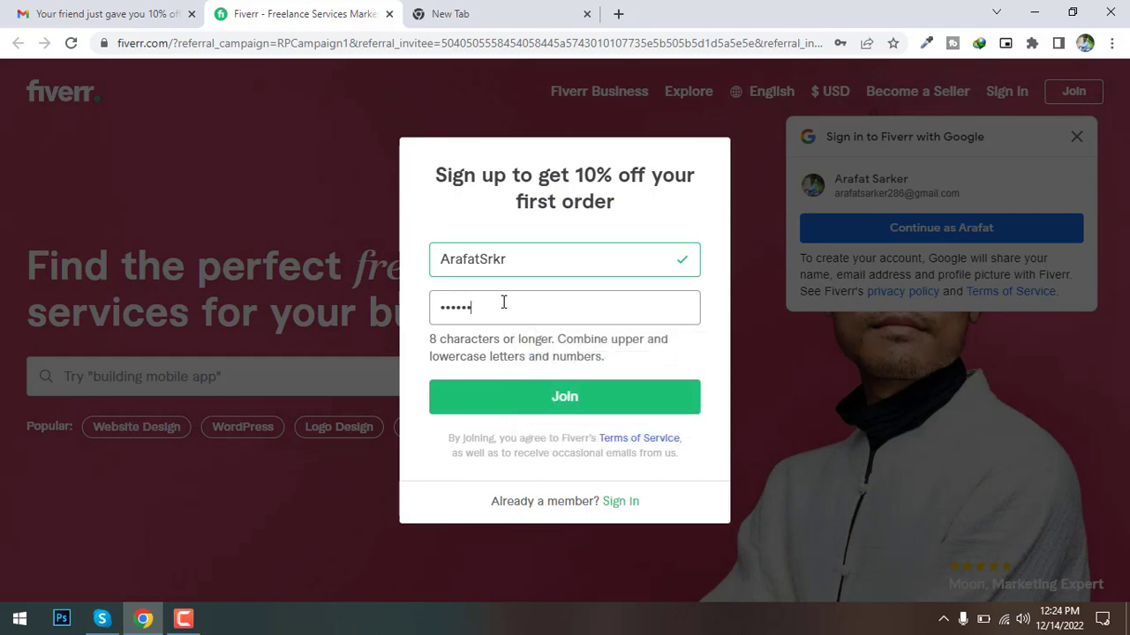
text(****)
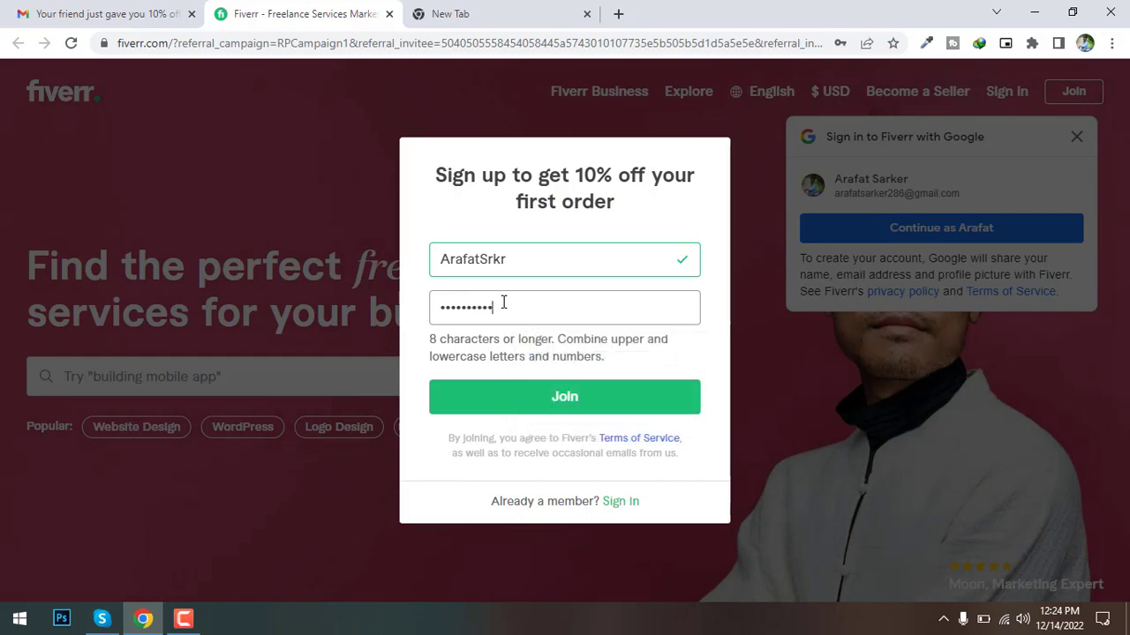
text(**)
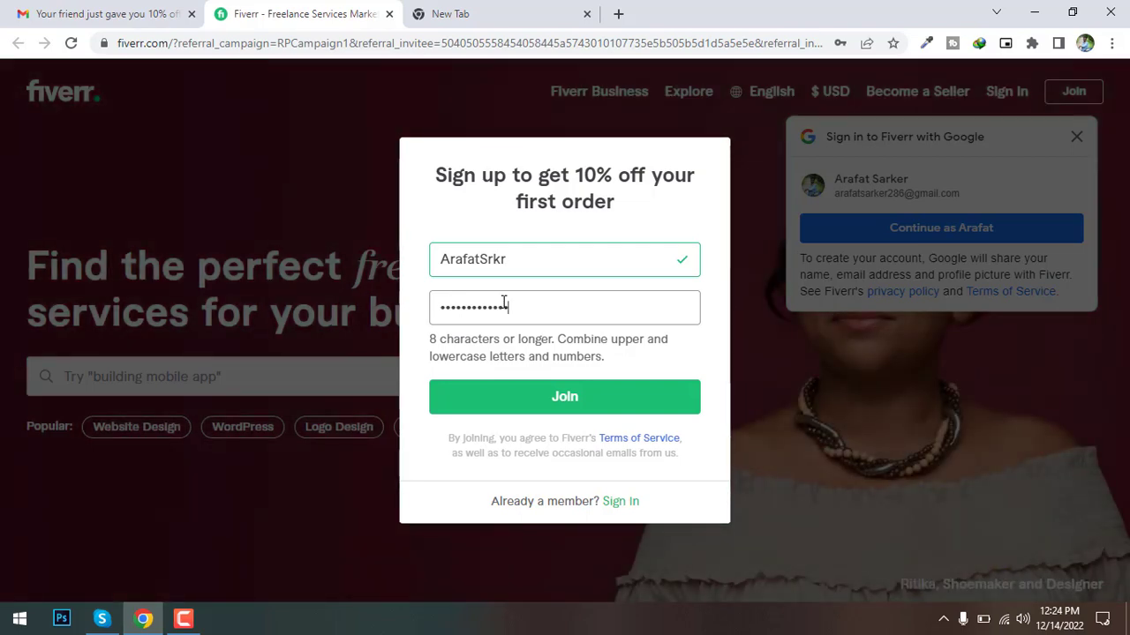
text(*)
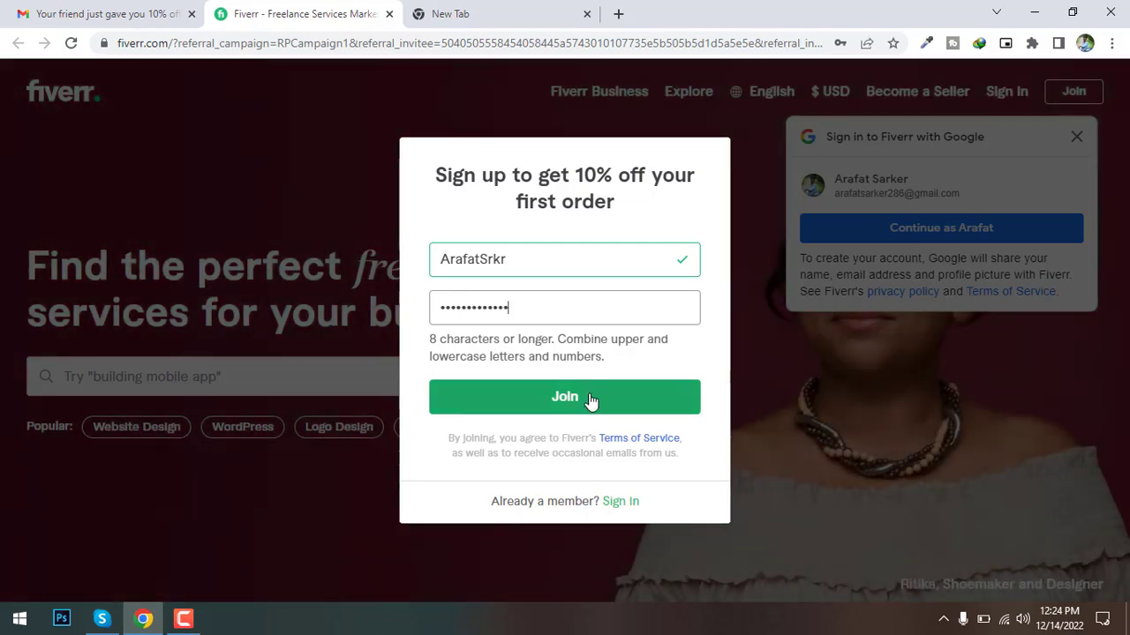
click(589, 401)
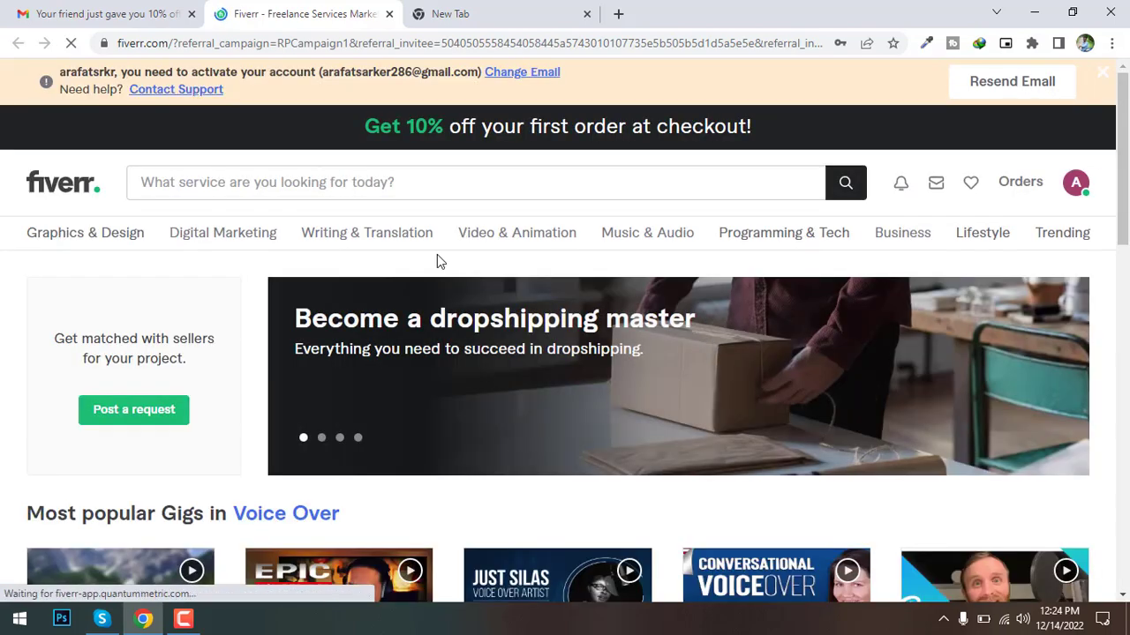
- Resend the activation email, dismiss the notice, and go to Account settings
click(985, 88)
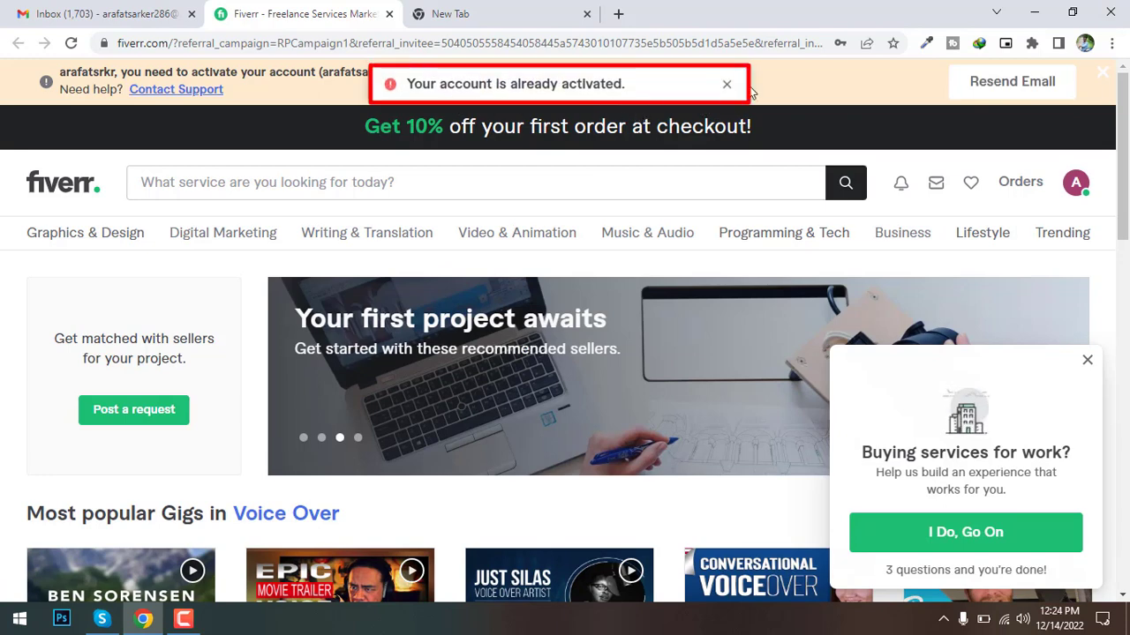
click(726, 84)
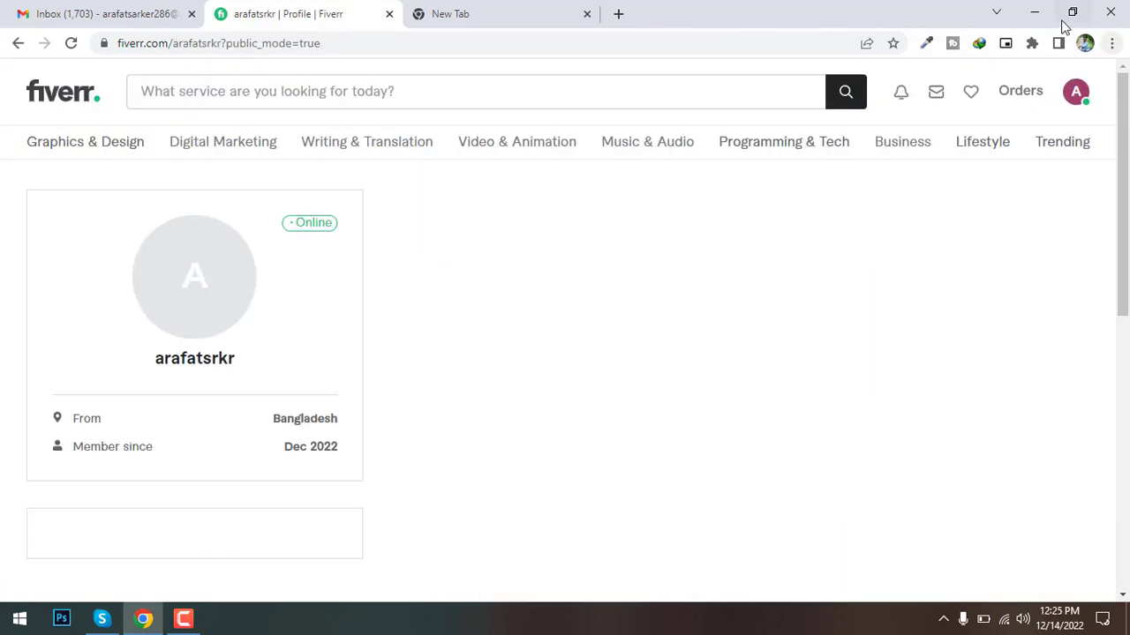
click(1074, 103)
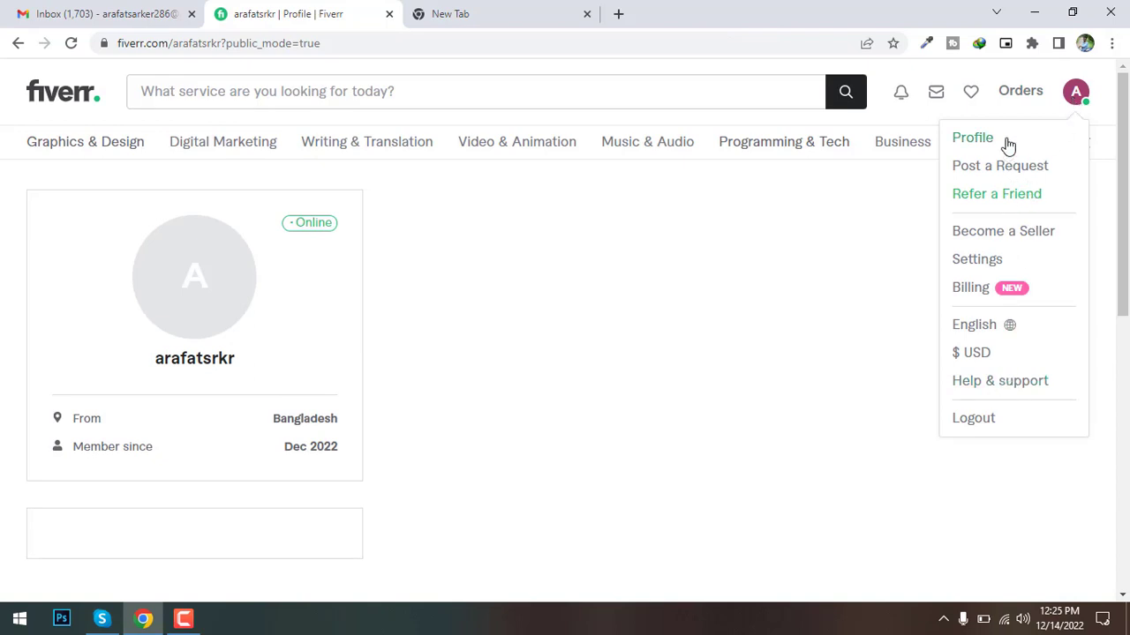
click(976, 260)
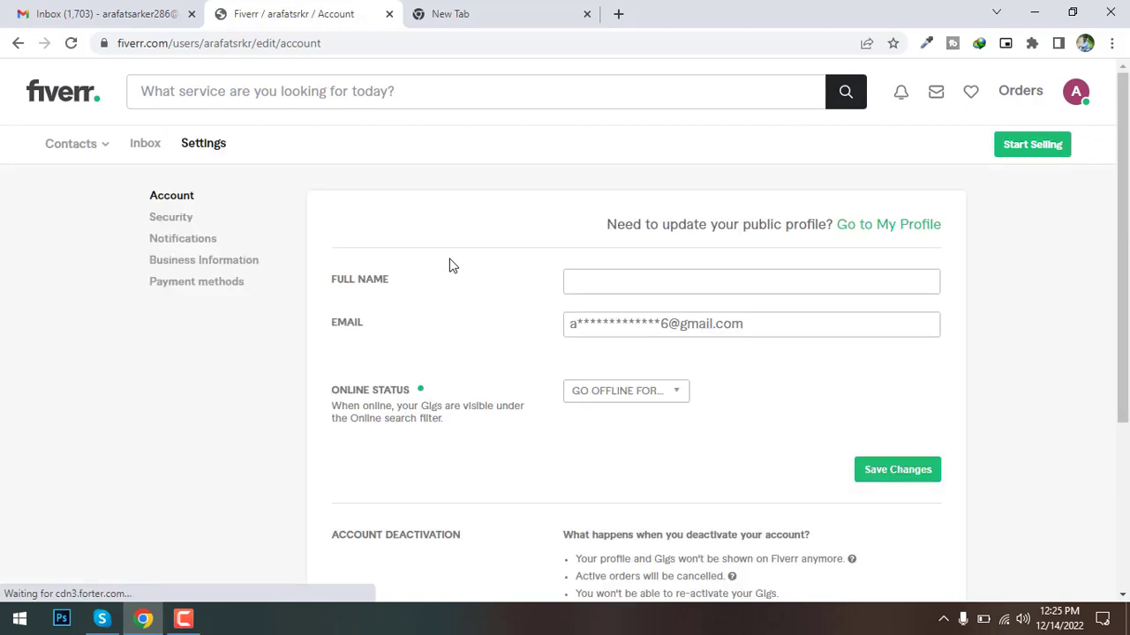
- Enter the account holder's full name, with prefix and middle name, and save it
click(681, 280)
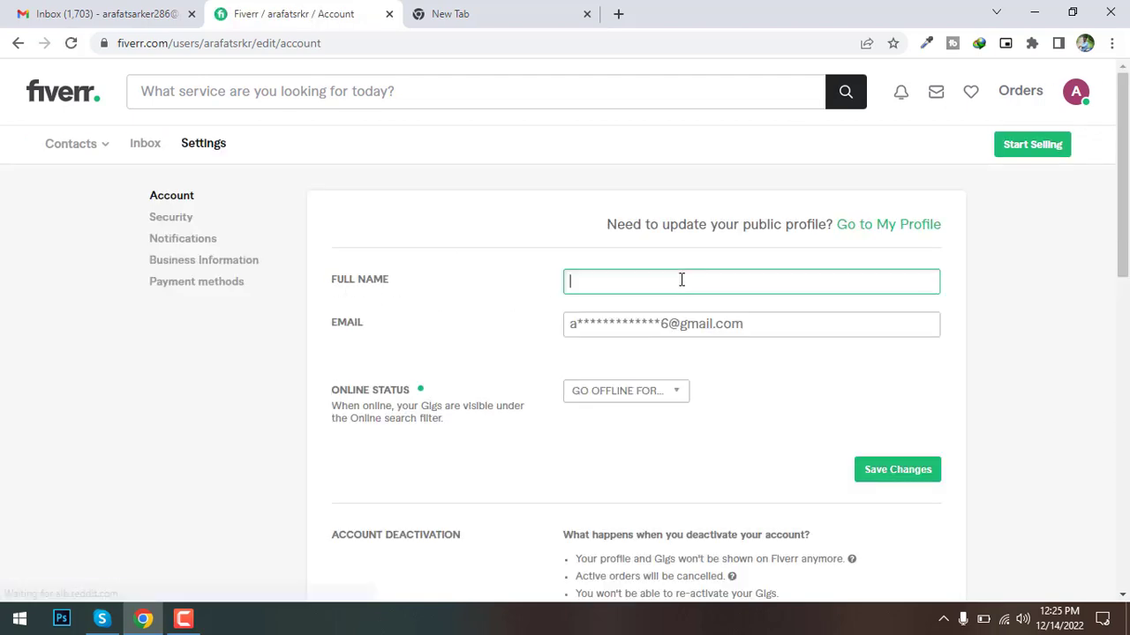
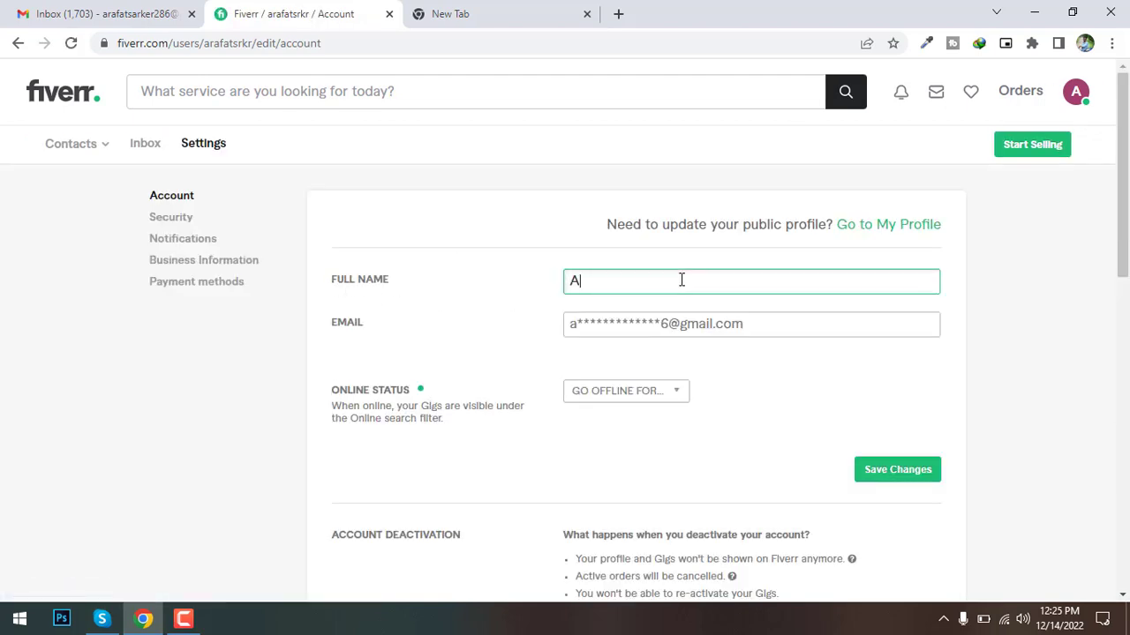
scroll(806, 385, down, 1)
scroll(807, 386, up, 1)
click(569, 280)
text(Md)
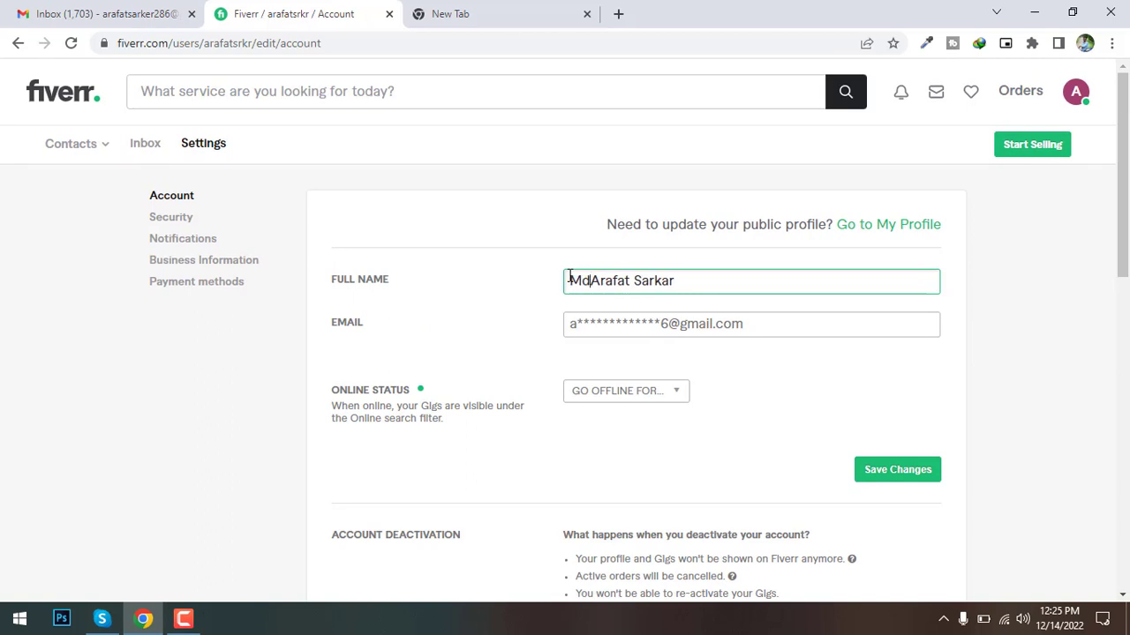
click(634, 280)
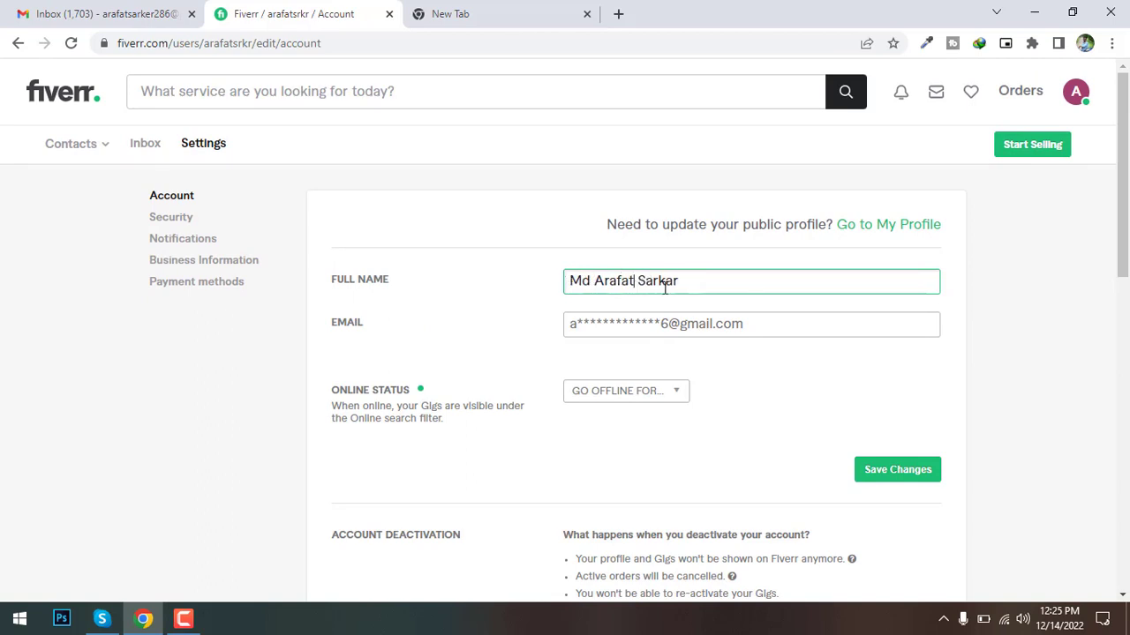
text(Hossain)
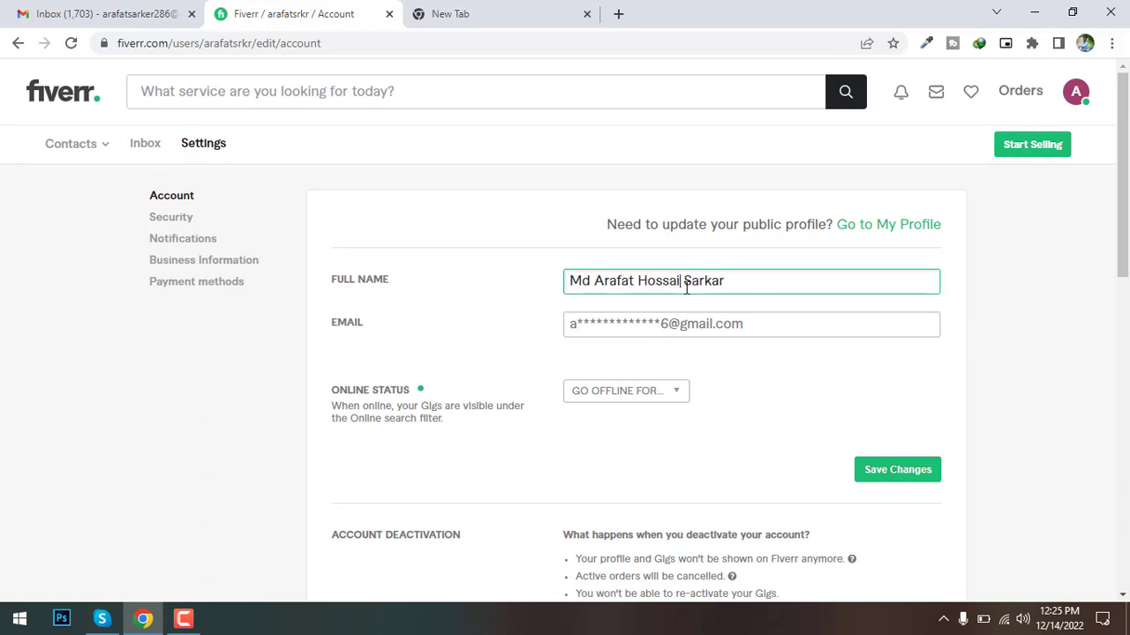
click(898, 469)
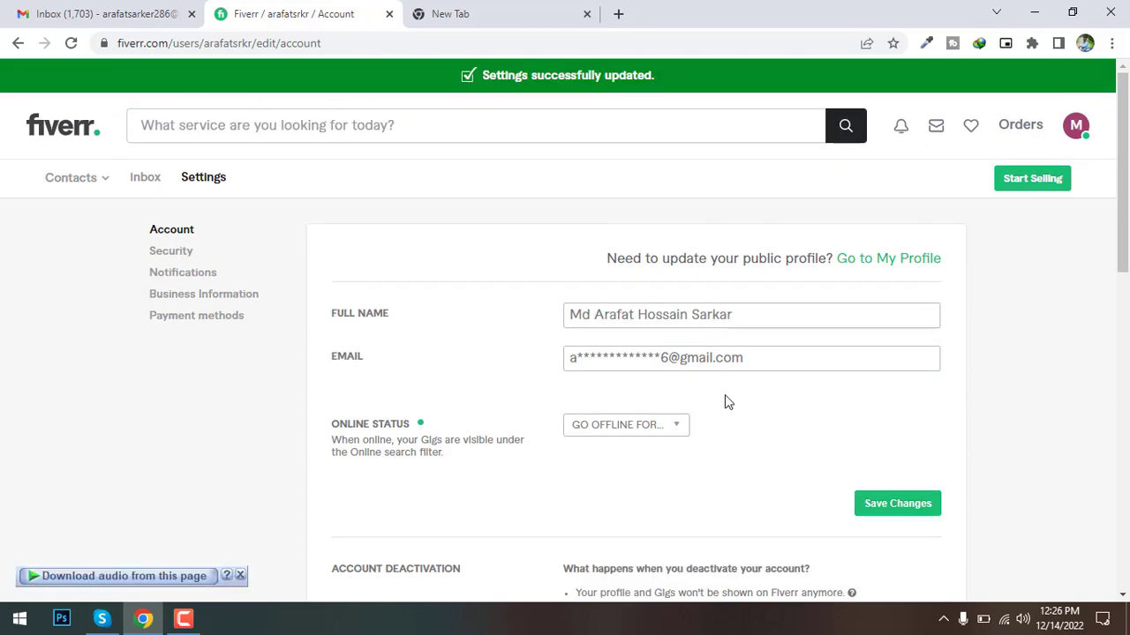
click(190, 258)
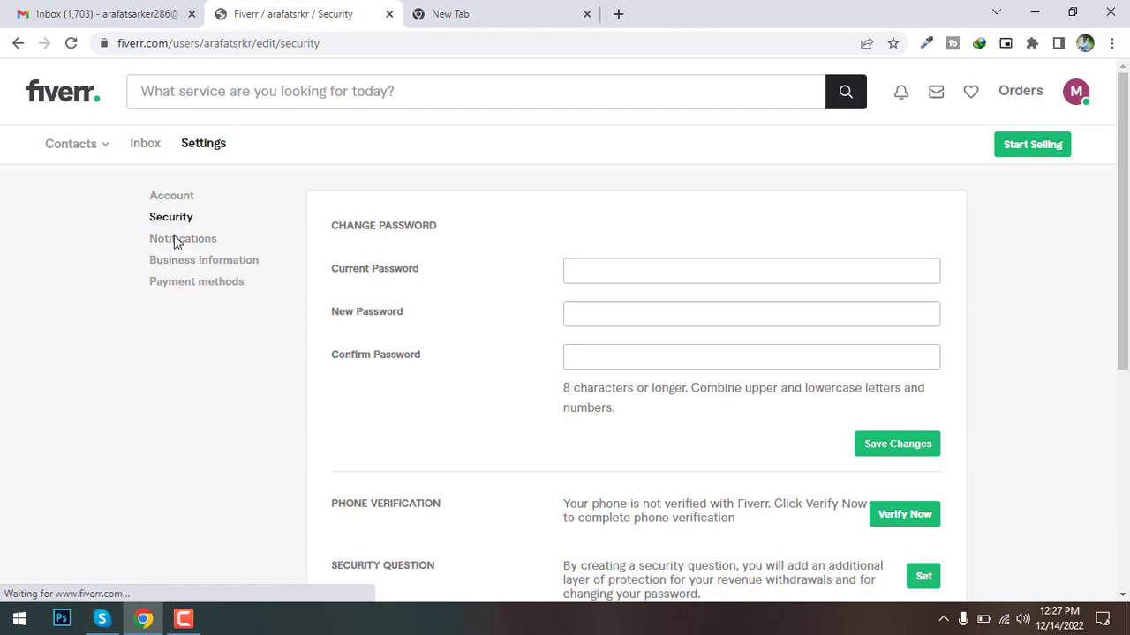
- Enter the account's Bangladesh phone number and request an SMS verification code
scroll(638, 308, down, 2)
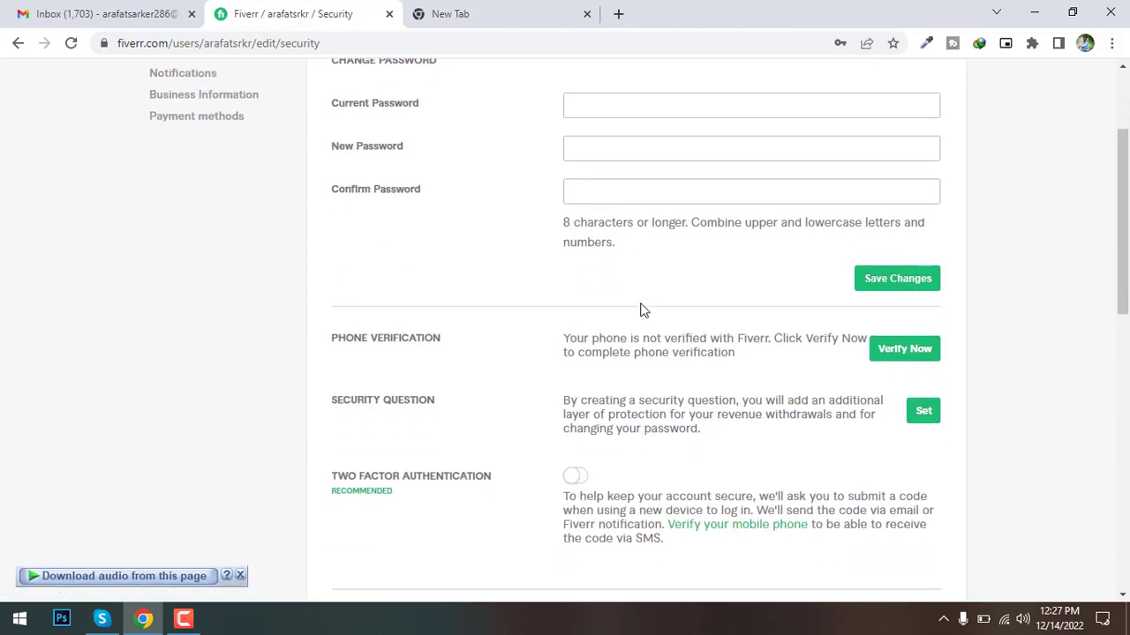
click(929, 352)
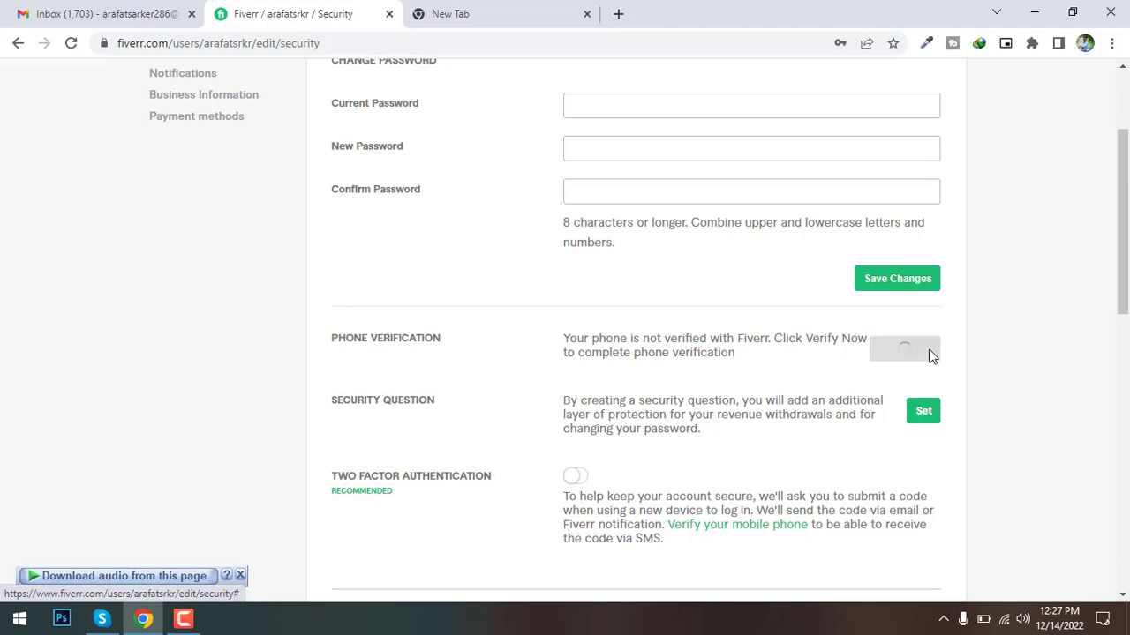
click(482, 312)
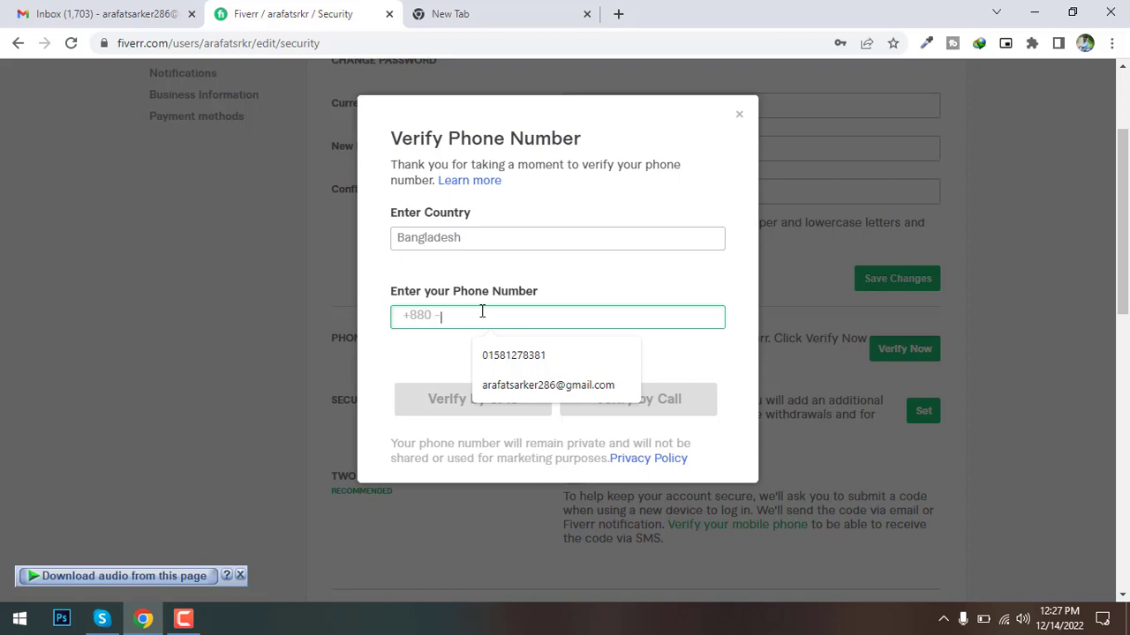
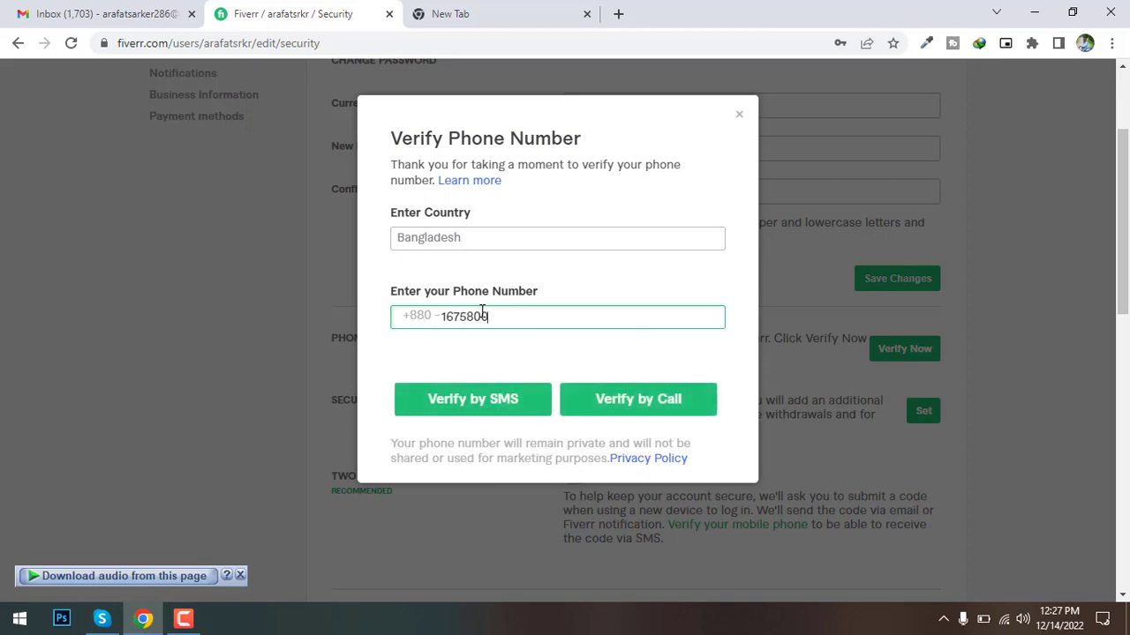
click(500, 408)
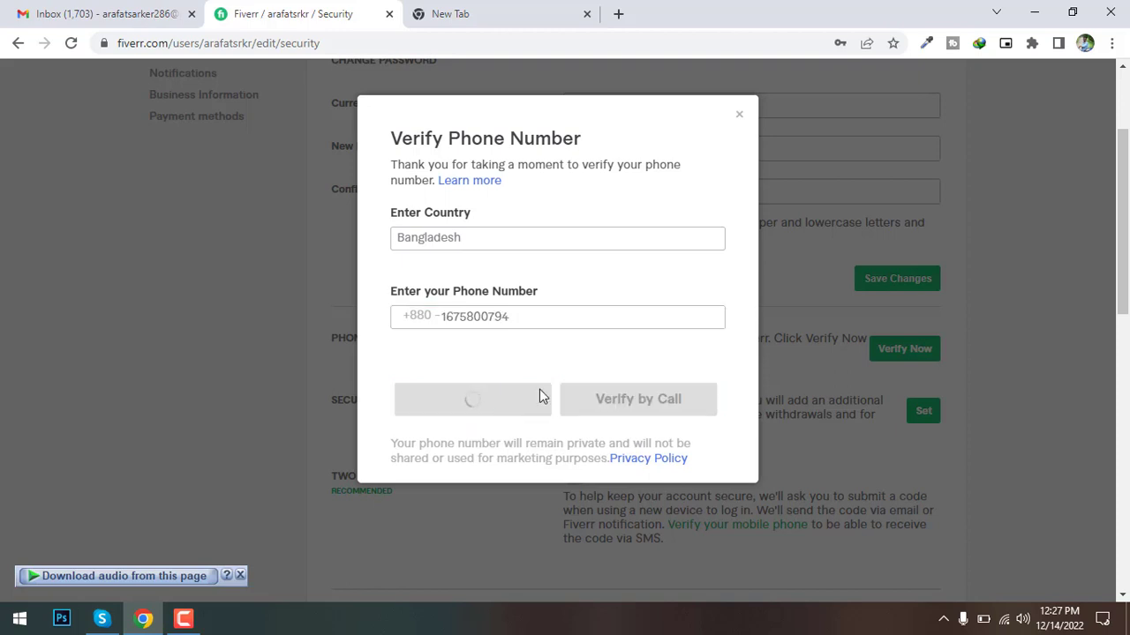
- Submit the four-digit SMS code and acknowledge the verification success message
click(459, 359)
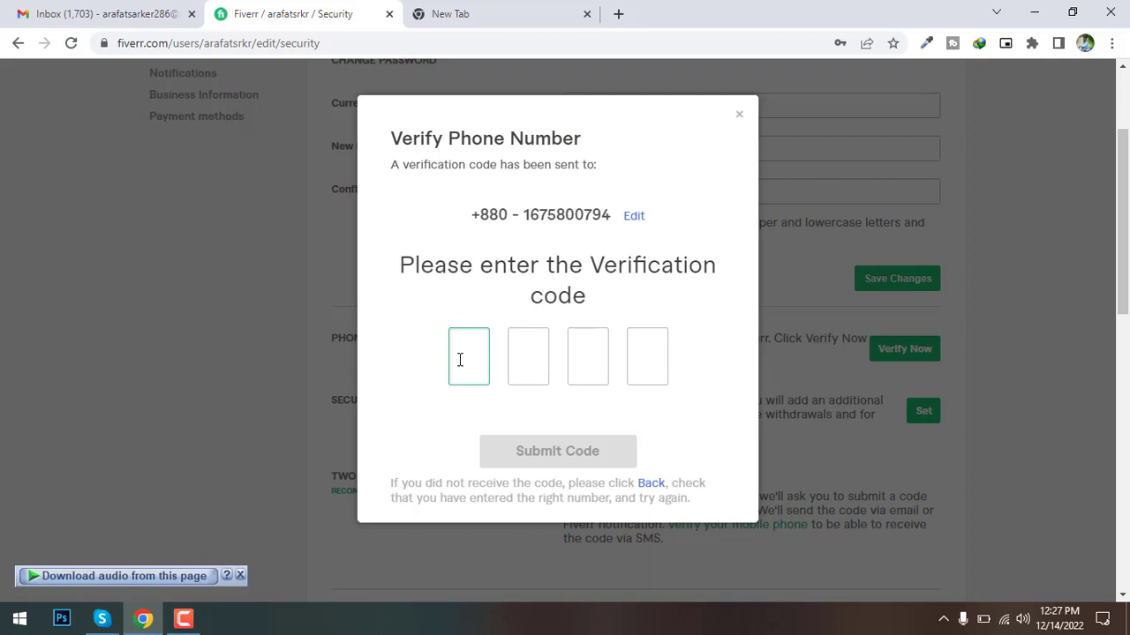
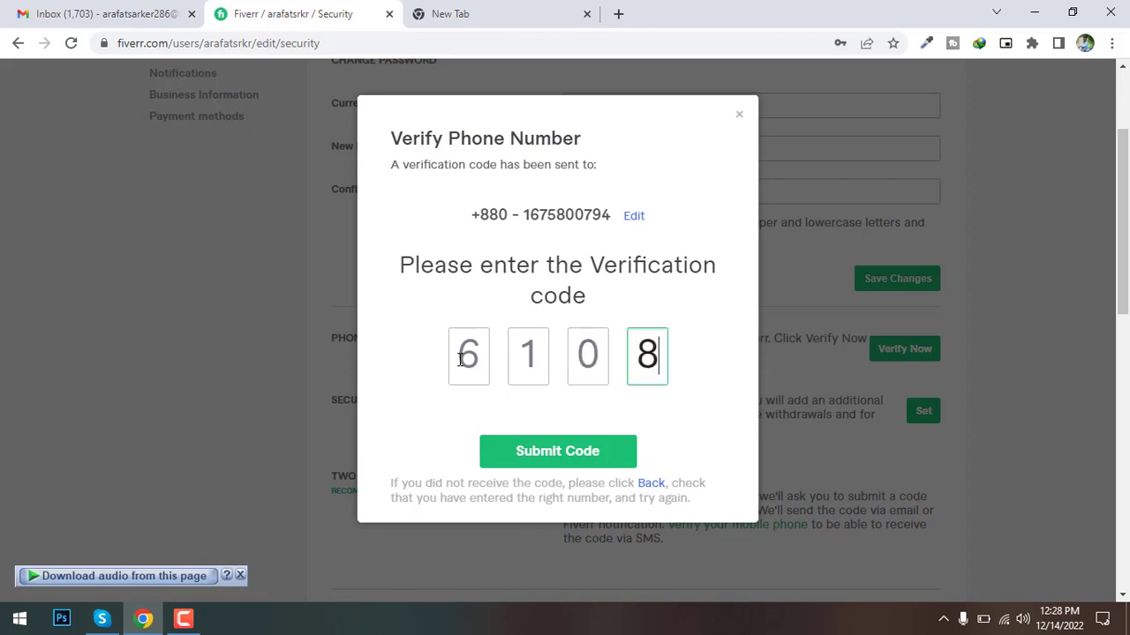
click(570, 466)
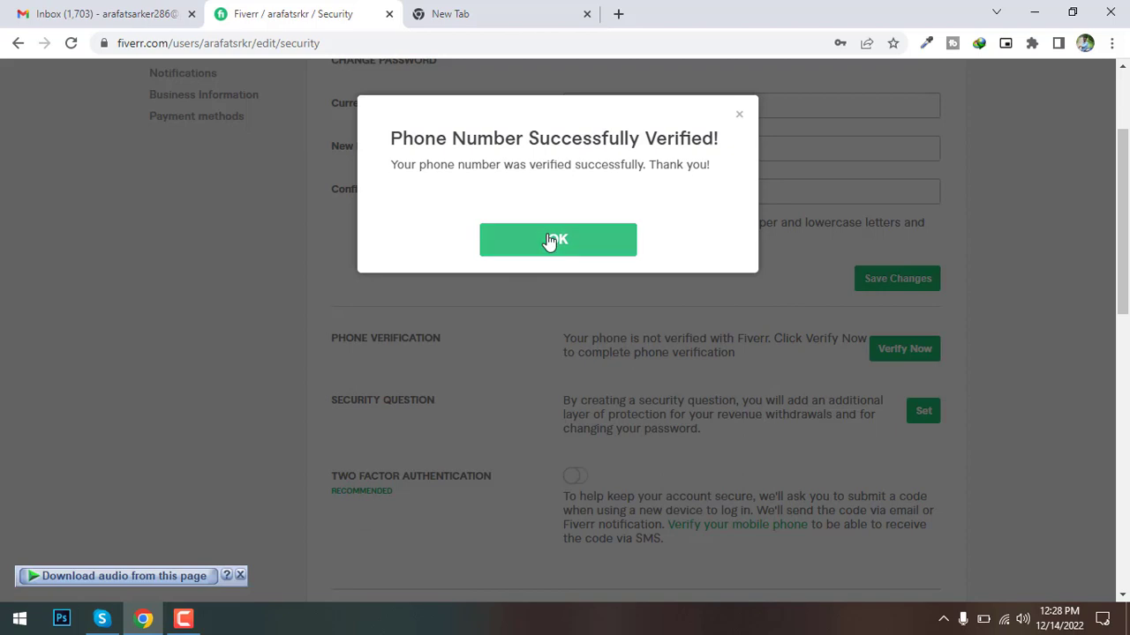
click(552, 242)
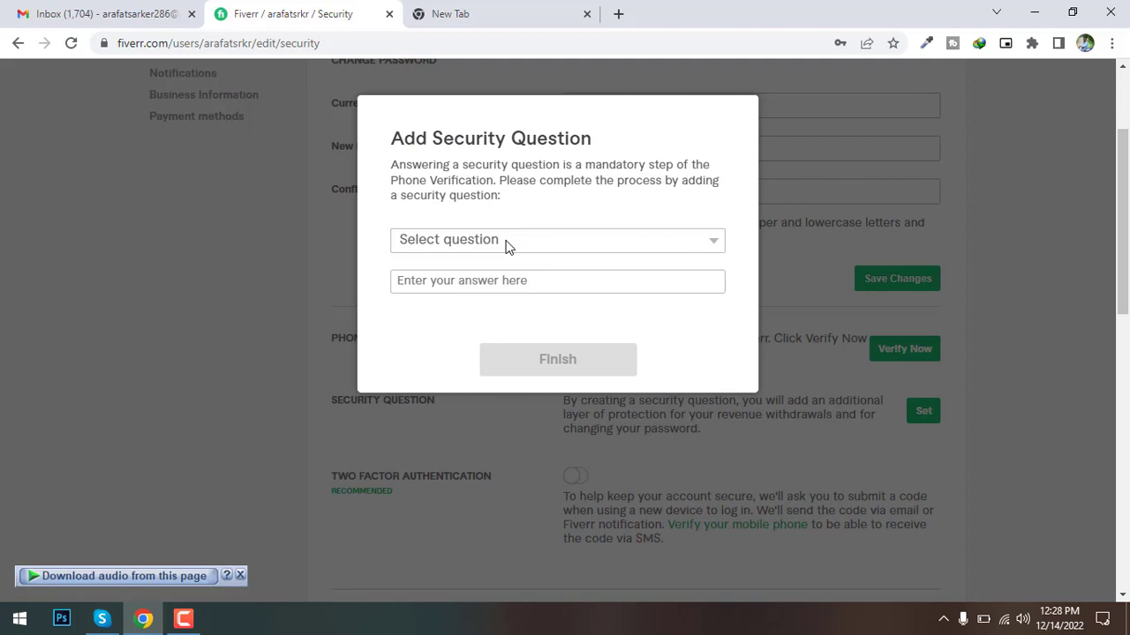
- Set the security question to 'What was your childhood nickname?' with an answer and save it
click(506, 246)
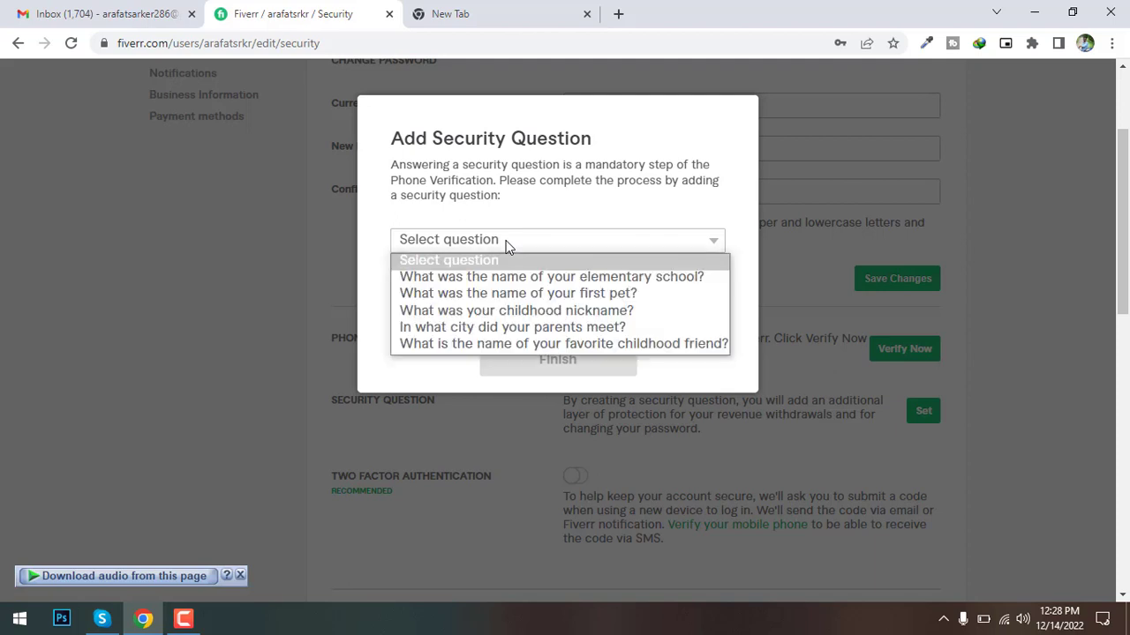
click(583, 312)
click(555, 280)
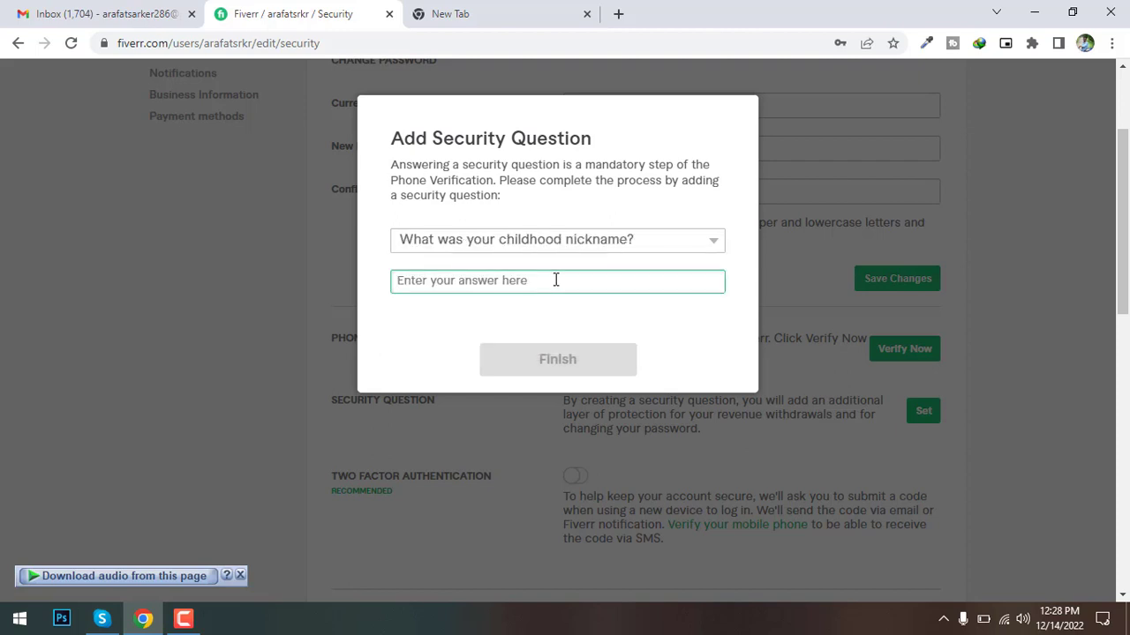
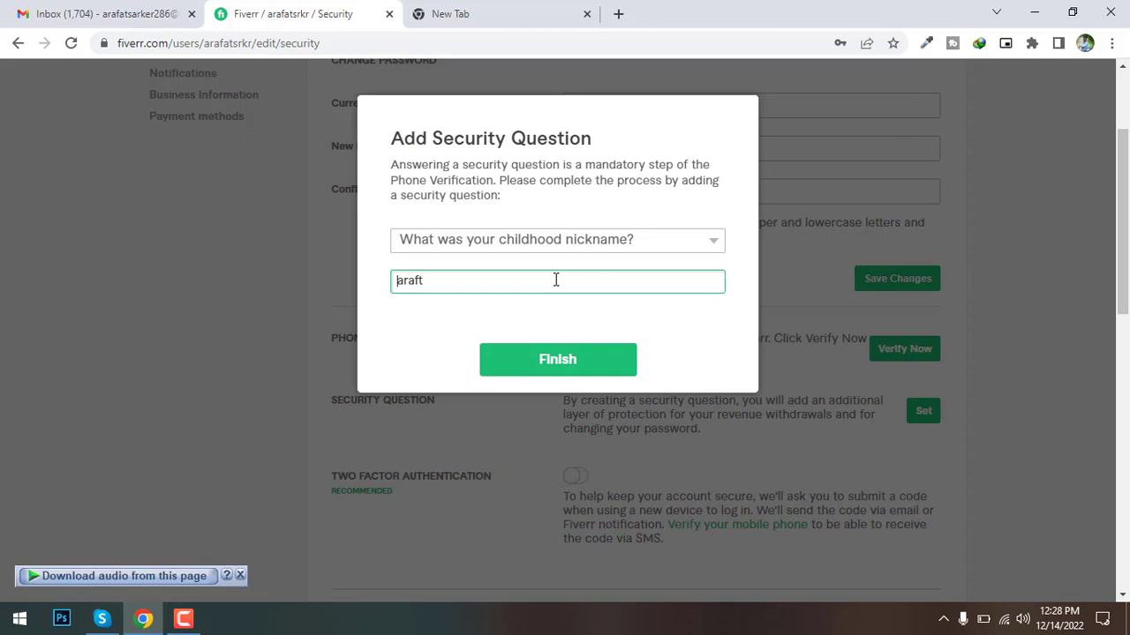
click(556, 364)
click(547, 362)
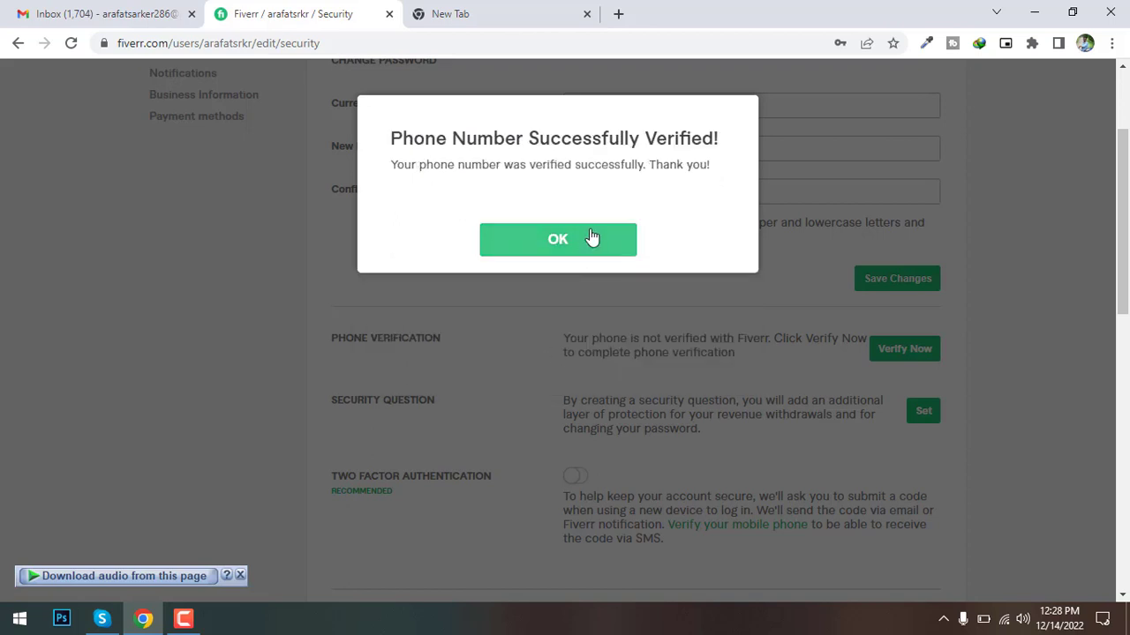
click(589, 241)
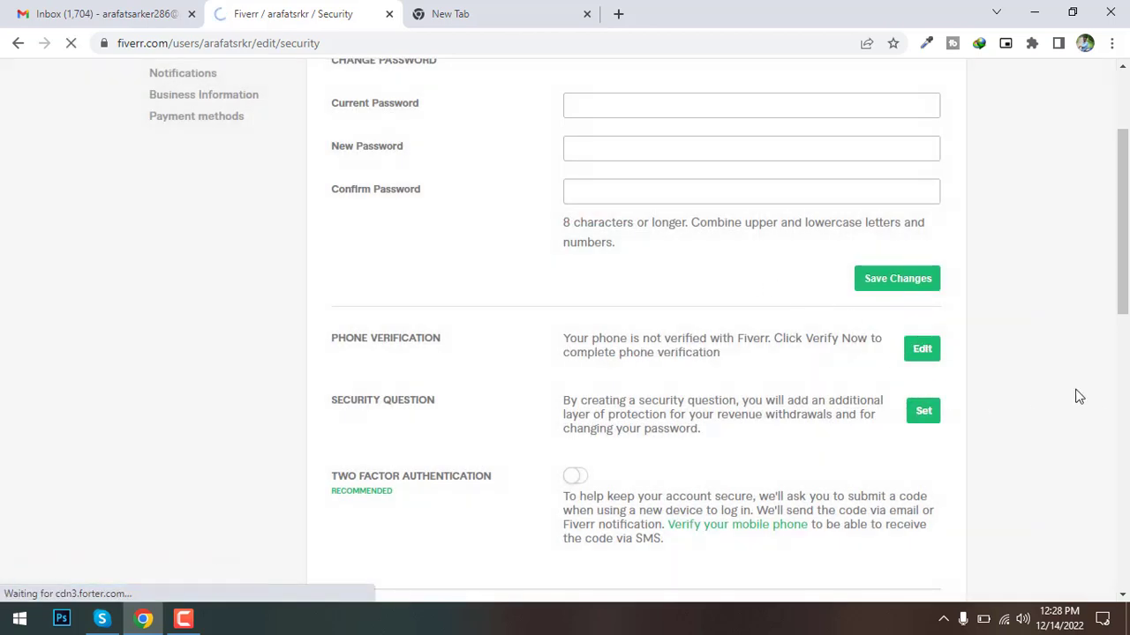
- Go to the Notifications settings page
scroll(1008, 385, down, 2)
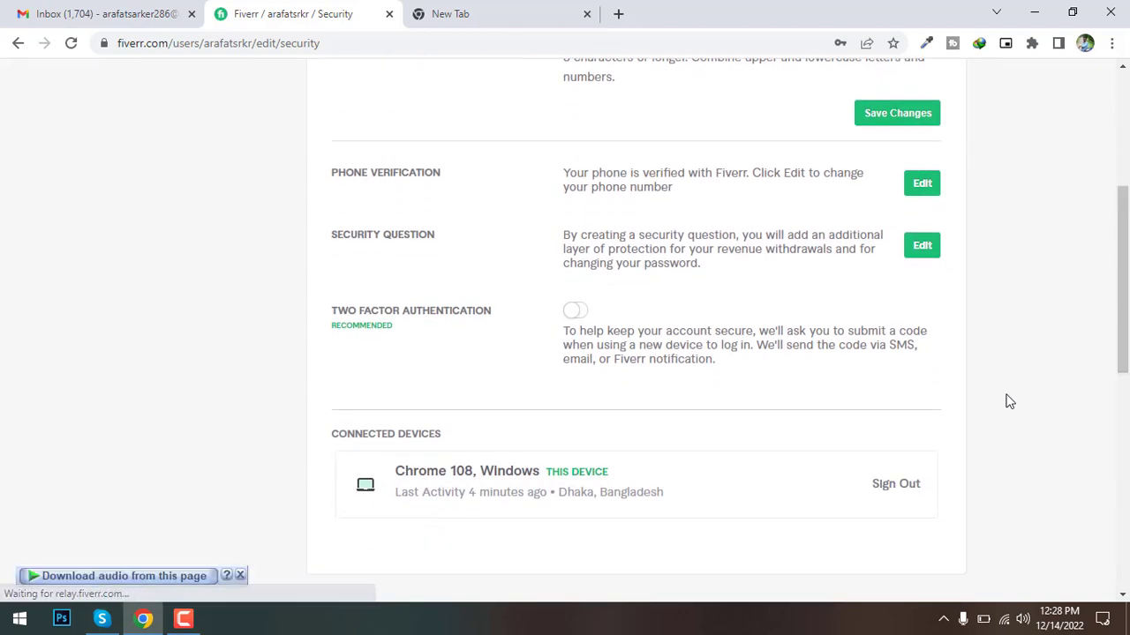
scroll(1010, 402, down, 2)
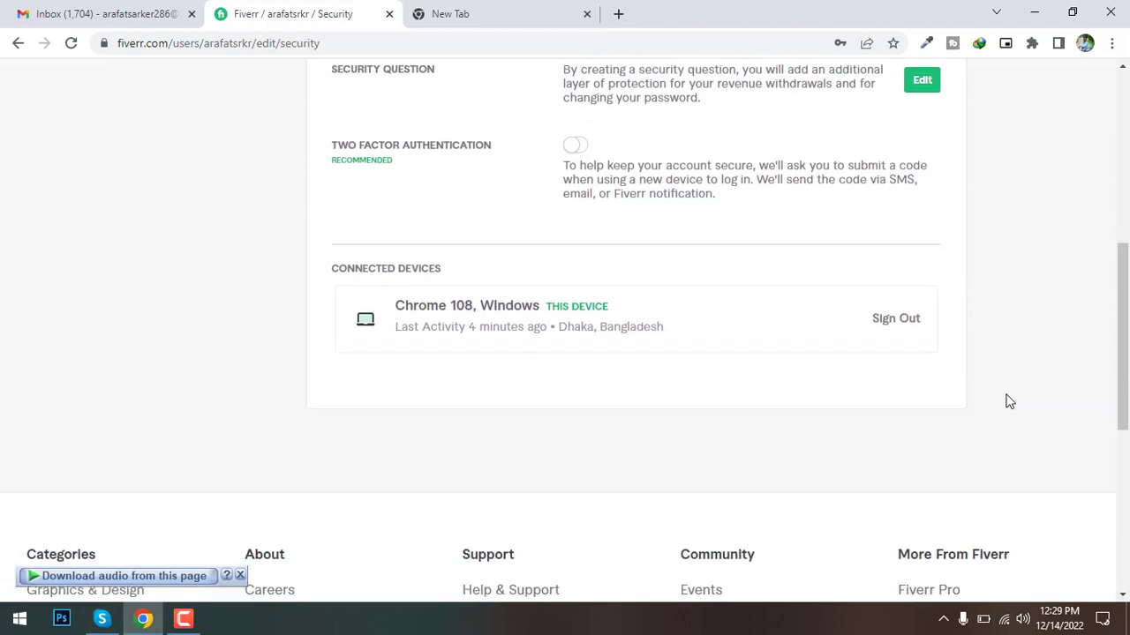
scroll(1006, 398, up, 6)
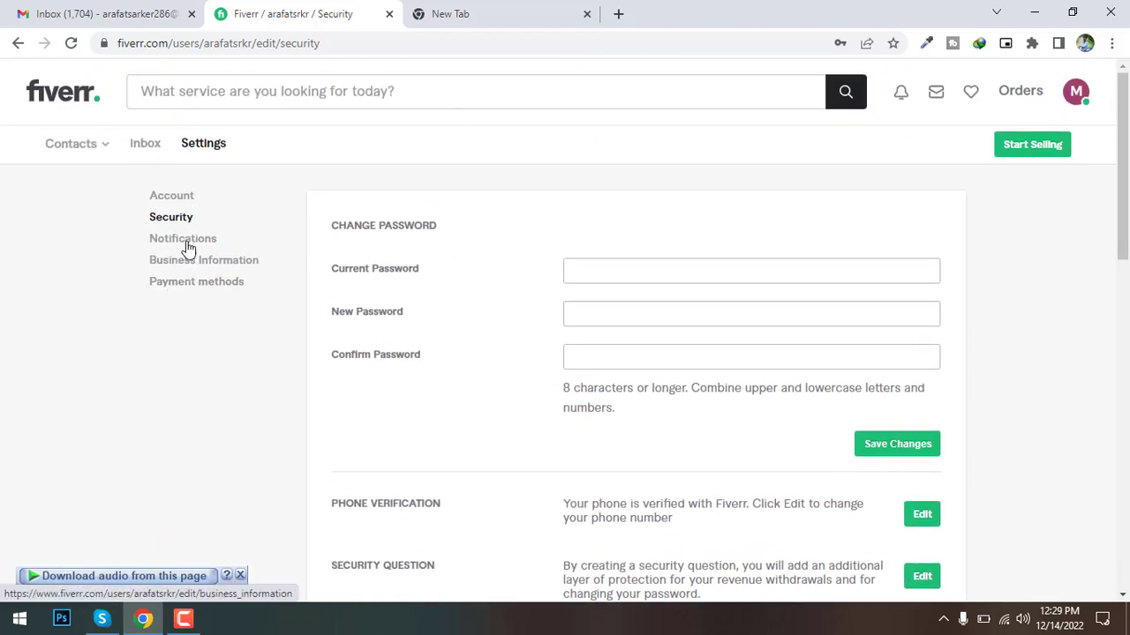
click(186, 242)
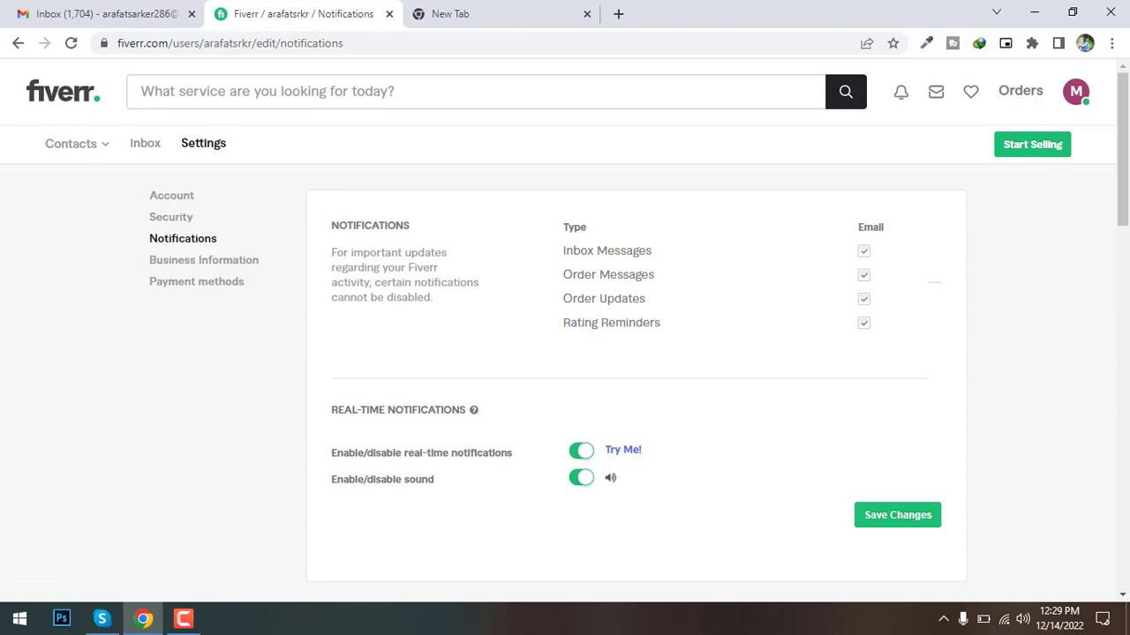
- Open the Fiverr profile from the account menu and start editing the one-line story
click(1075, 92)
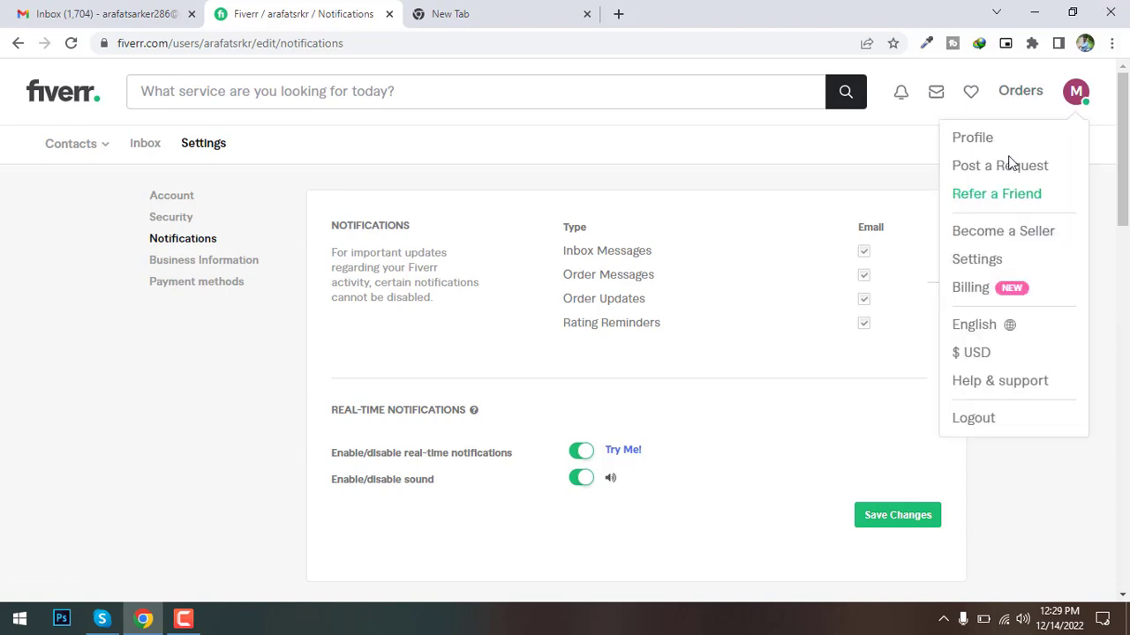
scroll(992, 164, down, 3)
scroll(984, 143, up, 5)
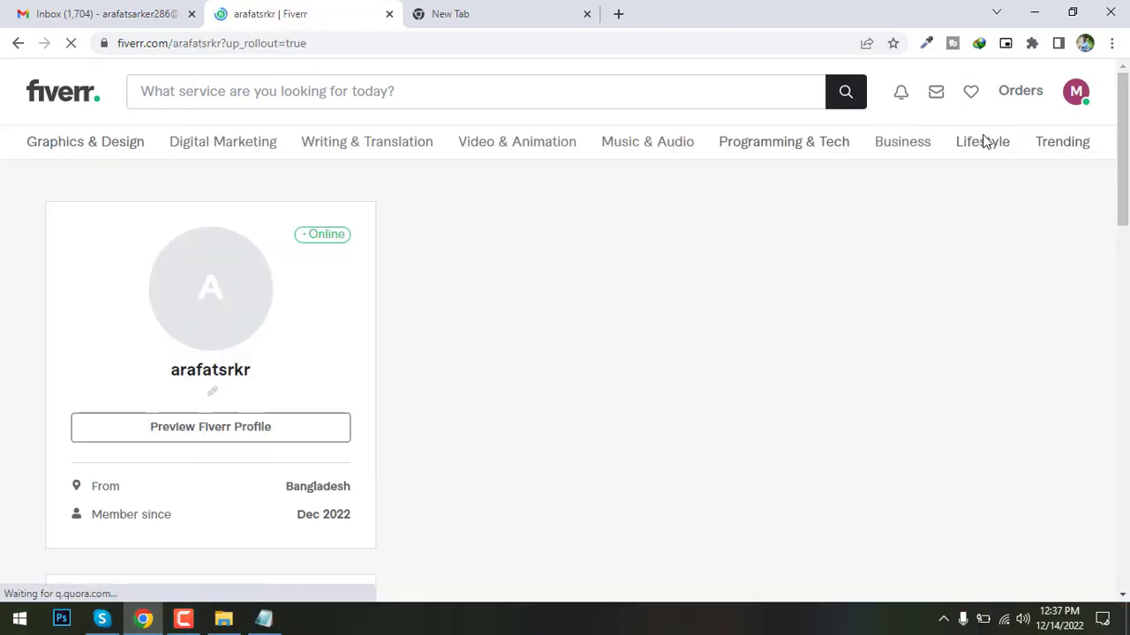
click(213, 392)
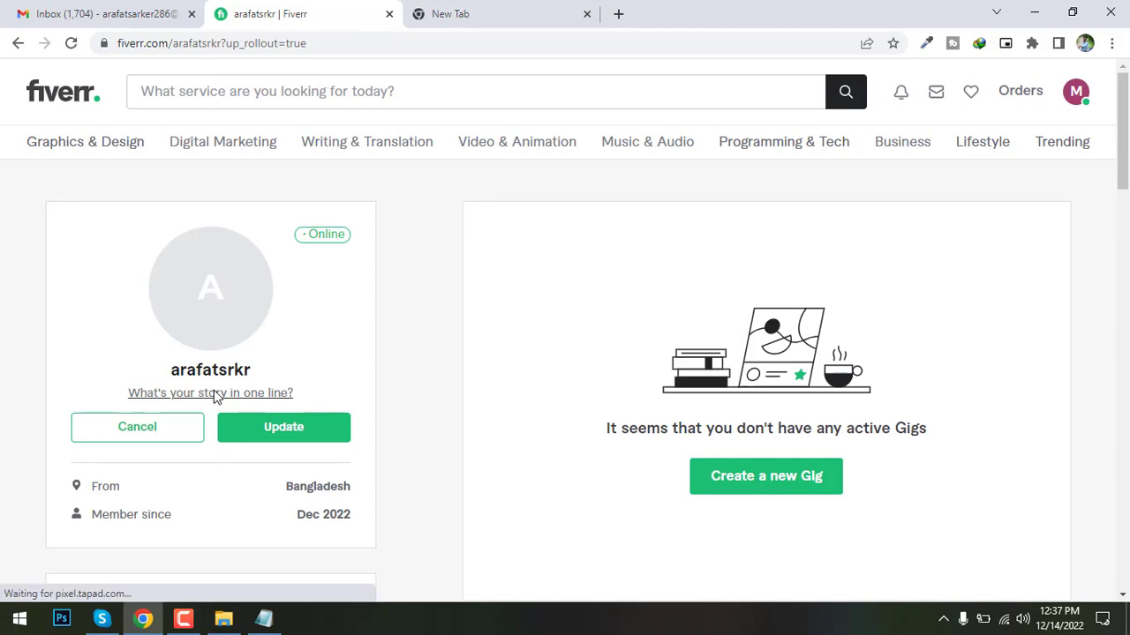
scroll(335, 442, down, 3)
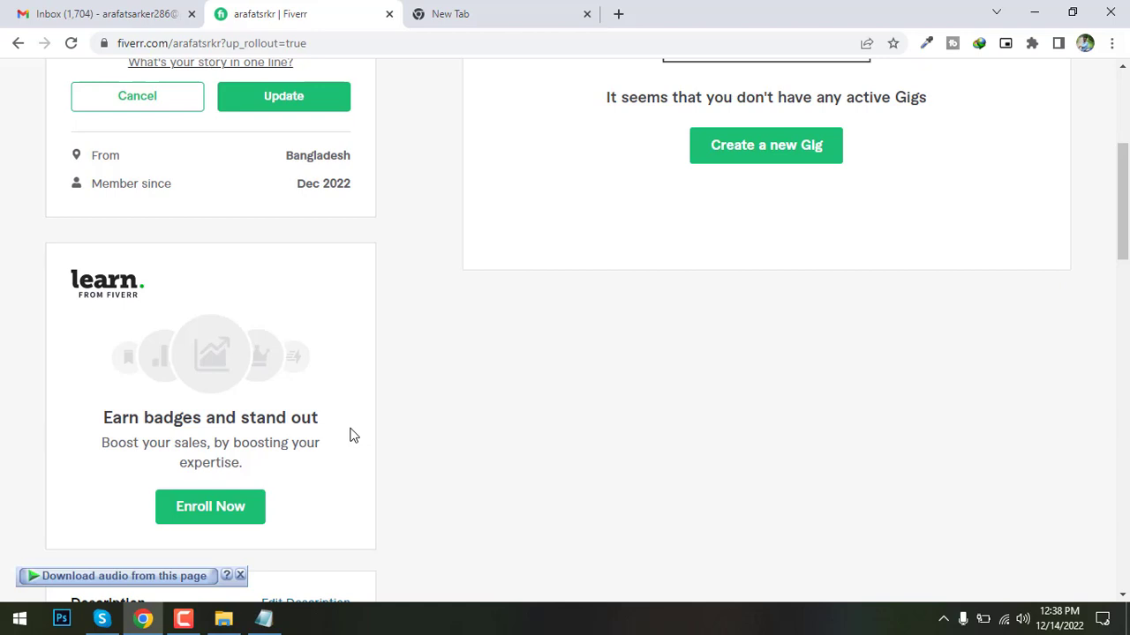
scroll(249, 393, up, 2)
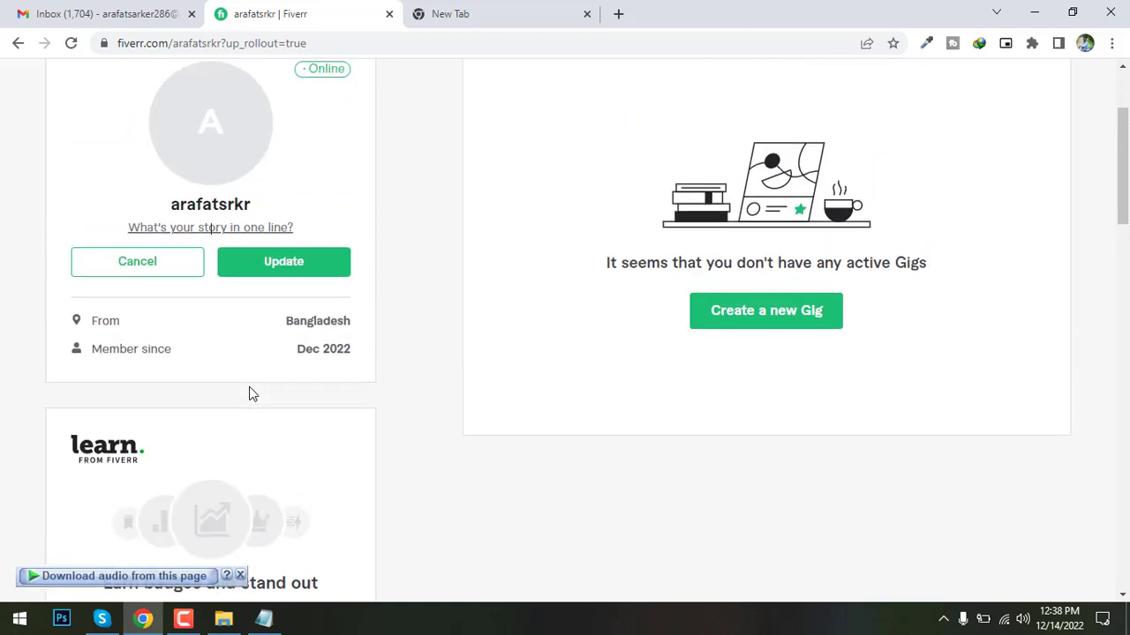
- In Notepad, add a line 'Highly Expert Adobe PhotoShop, Adobe Illustrator, Image Backgroud Remove, Logo & Business Card'
key(alt+Tab)
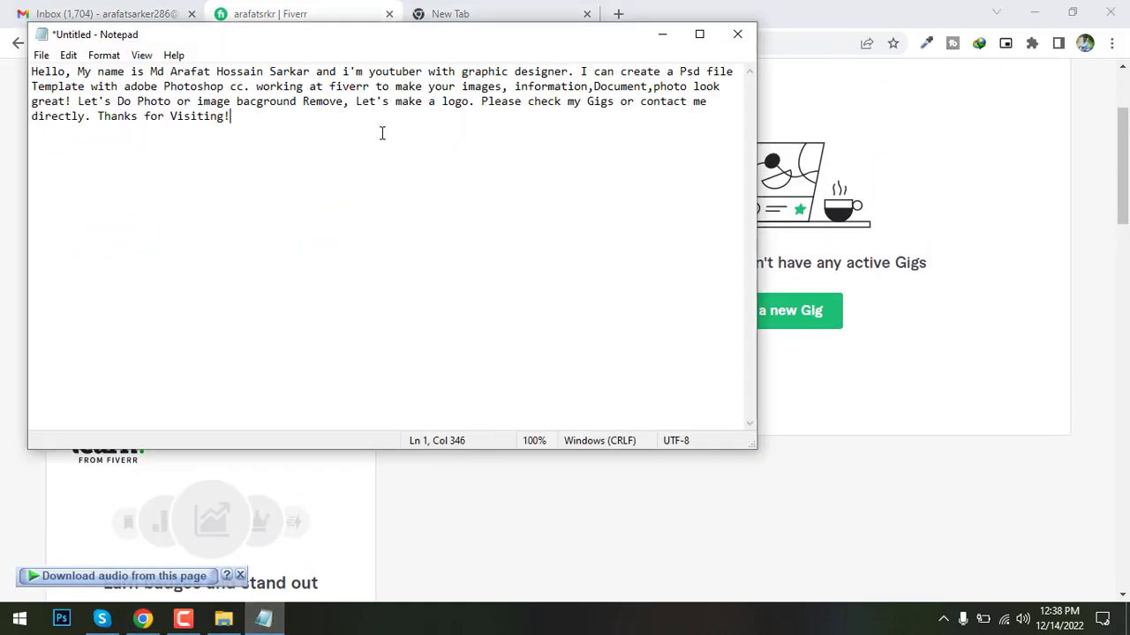
key(Return)
key(Return)
key(Return)
text(highly)
key(BackSpace)
key(BackSpace)
key(BackSpace)
key(BackSpace)
key(BackSpace)
key(BackSpace)
key(BackSpace)
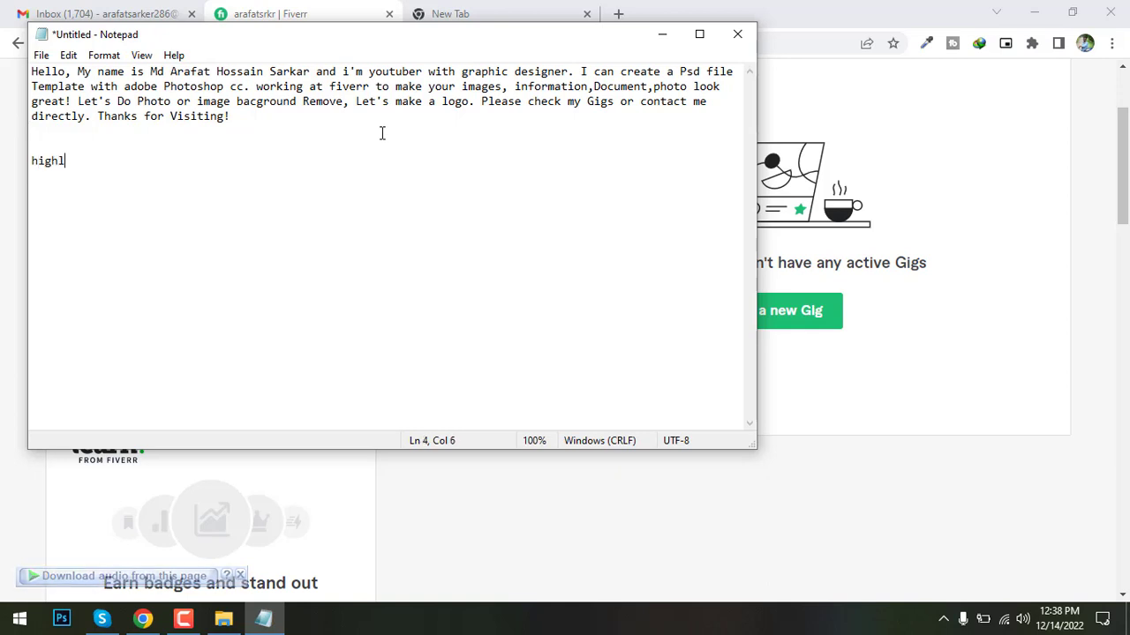
text(Highly E)
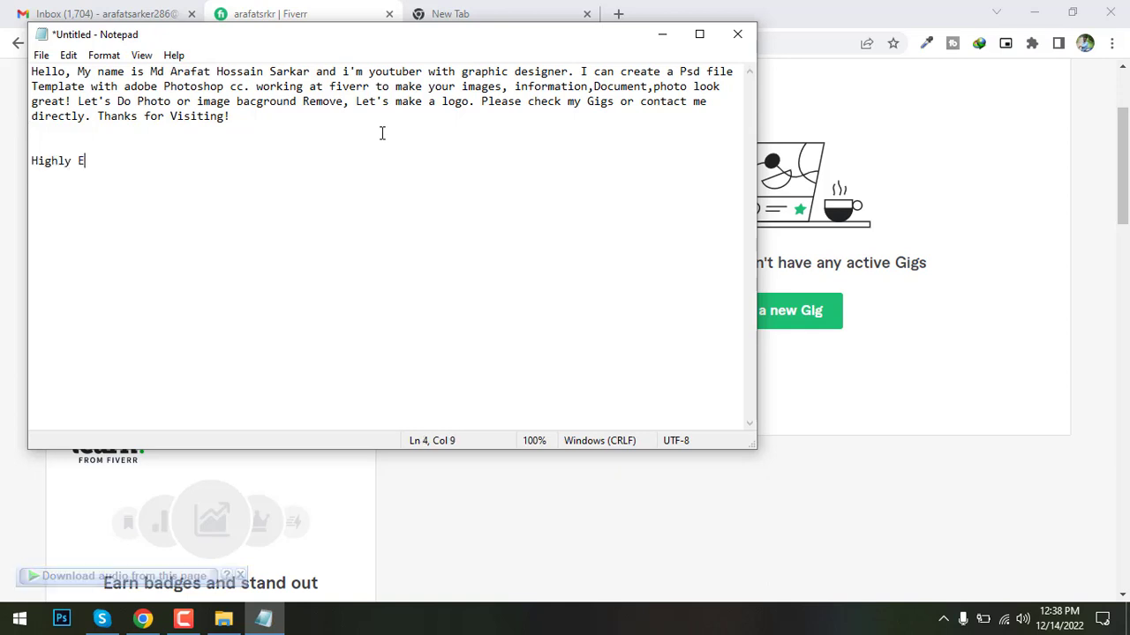
text(xpert)
drag(305, 45, 596, 250)
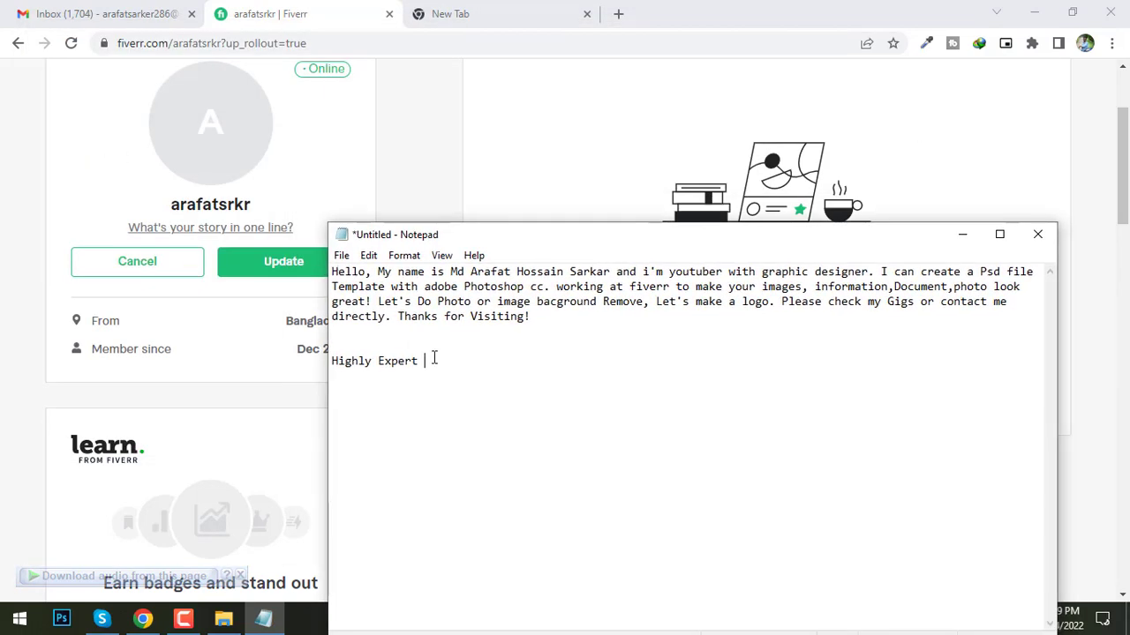
text(Adobe PhotoShop, Adobe )
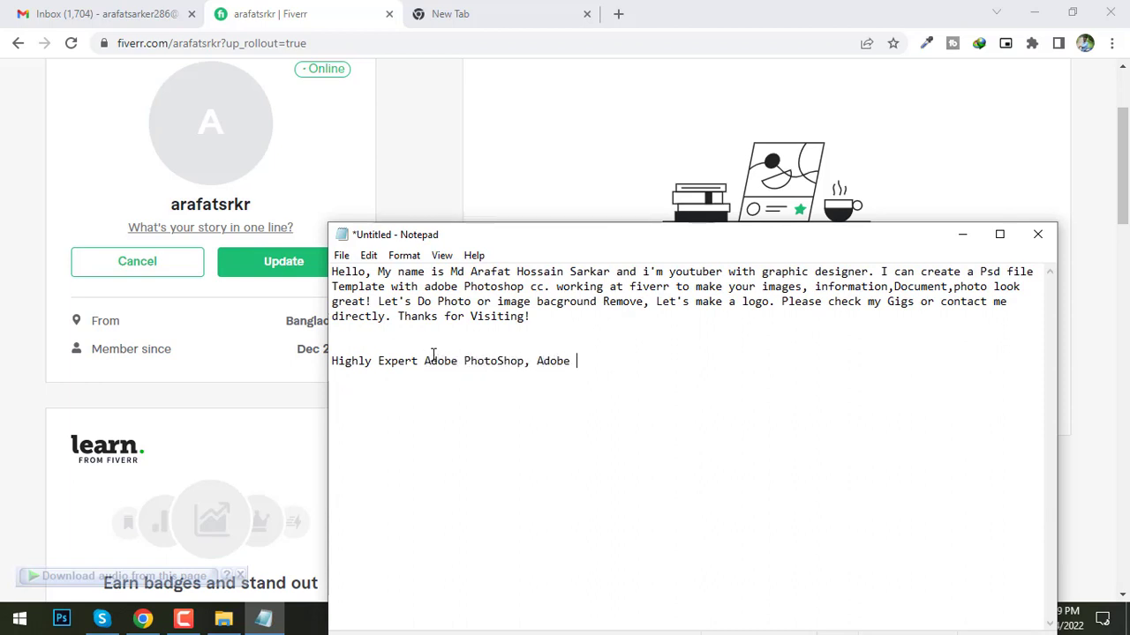
text(Illustrator,)
text(Image Backgroud Remov)
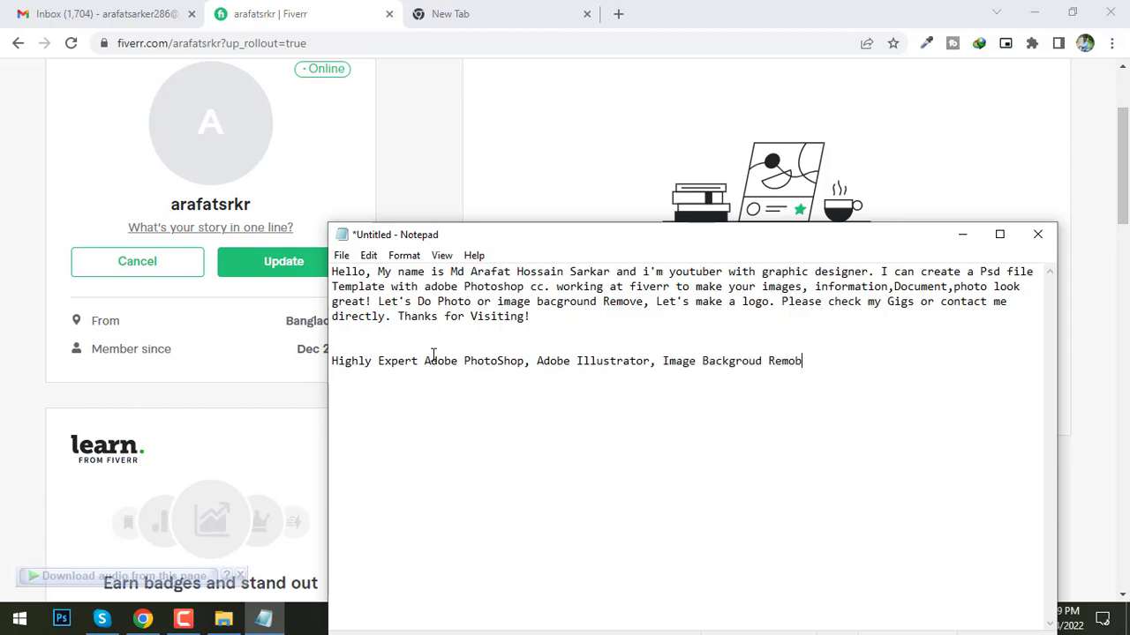
text(e,Logo)
key(BackSpace)
key(BackSpace)
key(BackSpace)
key(BackSpace)
key(BackSpace)
text(Lo)
key(BackSpace)
key(BackSpace)
text(Logo & Busines)
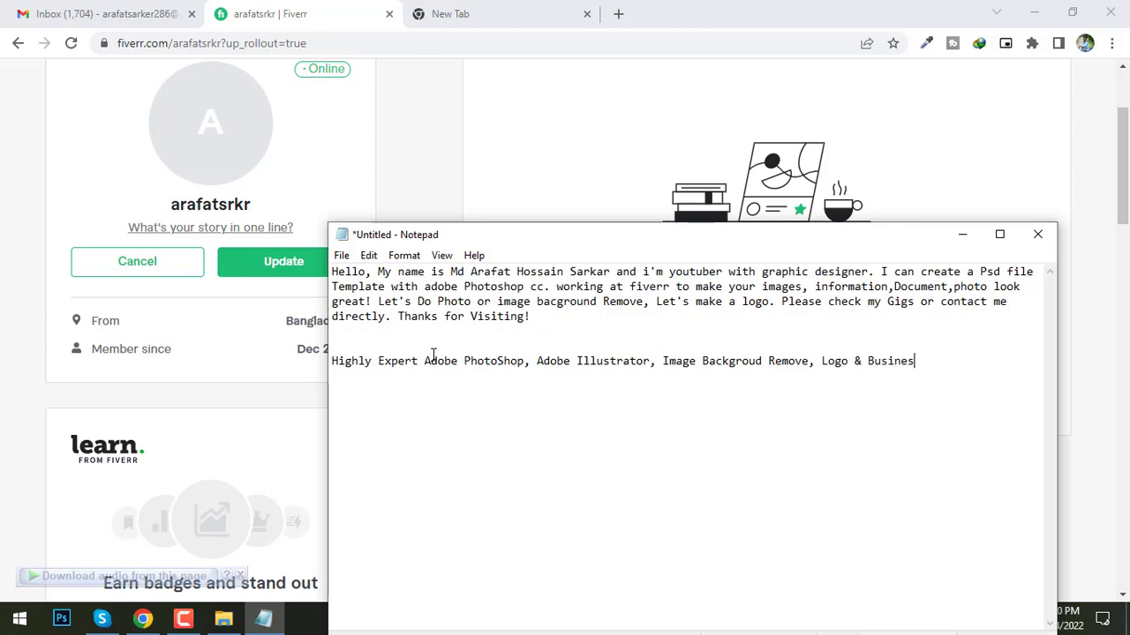
text(s Card)
- Finish the tagline with 'Designe' and select the whole skills line
drag(967, 361, 332, 359)
click(968, 362)
text(Designe)
drag(1019, 362, 117, 361)
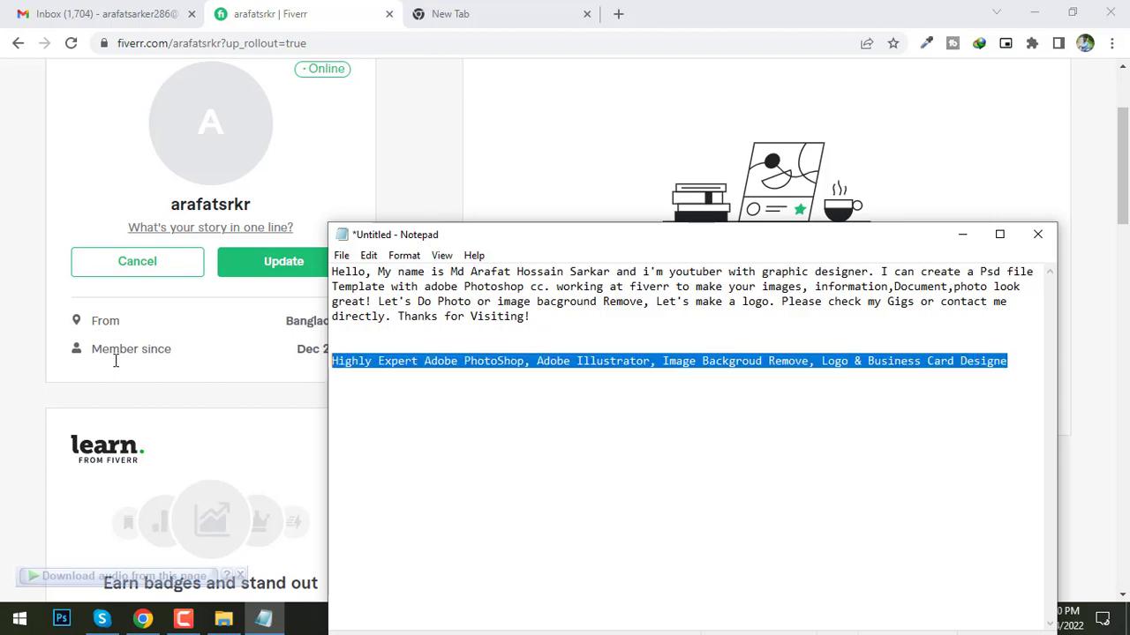
- Paste the skills tagline into the profile's one-line story and update it
click(212, 229)
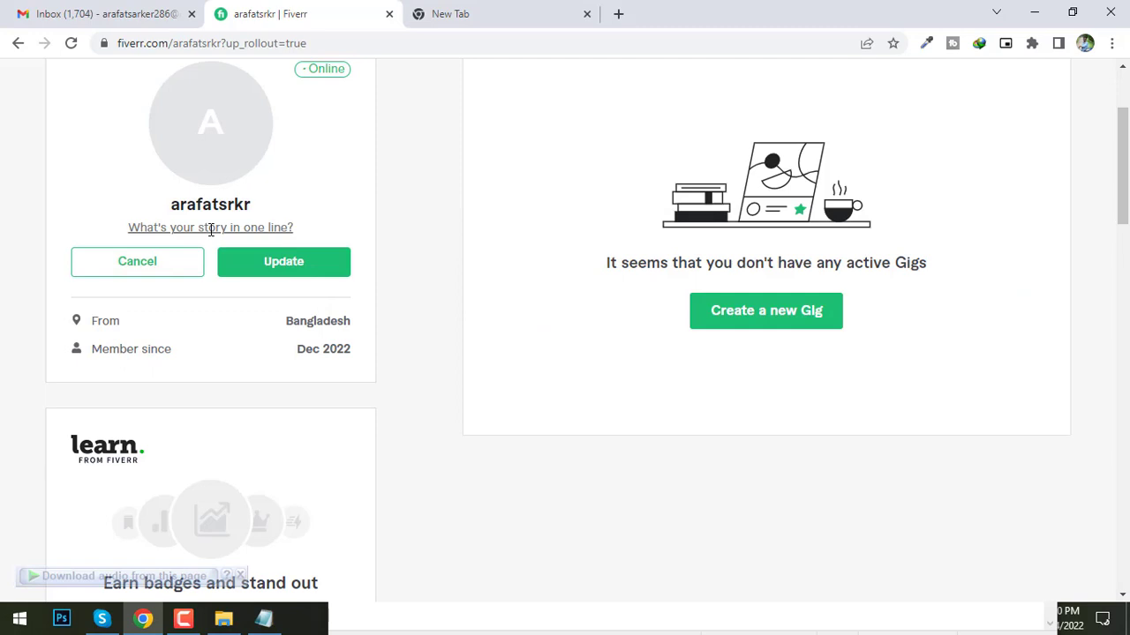
text(Highly Expert Adobe PhotoShop, Adobe Illustrator, Image Backgroud Remo)
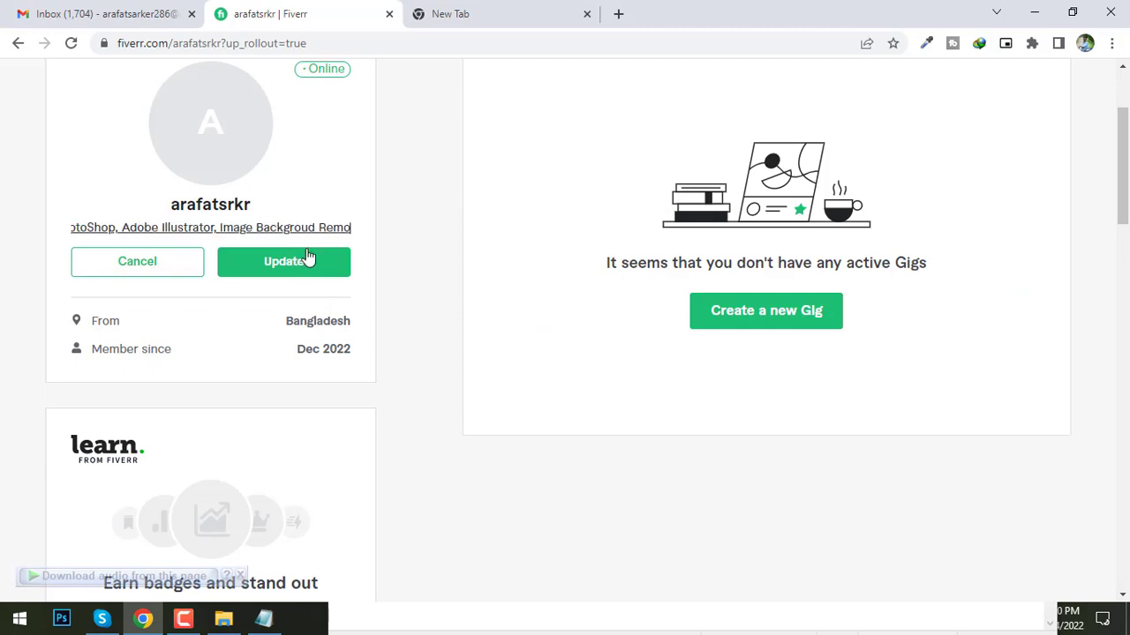
click(319, 270)
- Upload a photo file as the Fiverr profile picture
scroll(206, 398, up, 2)
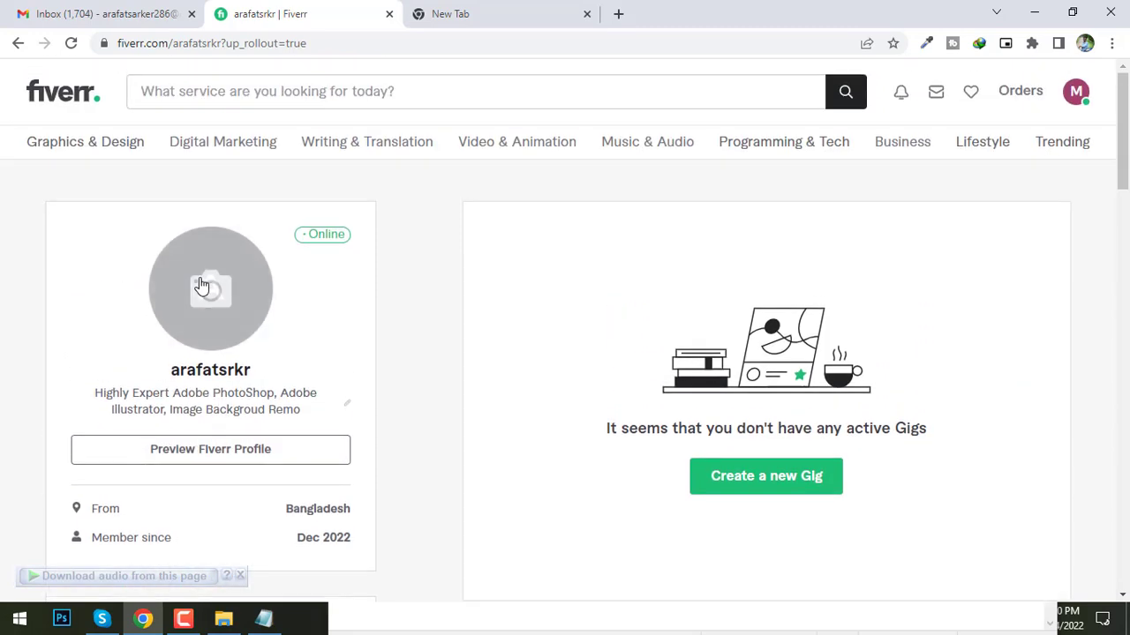
click(210, 288)
double_click(204, 191)
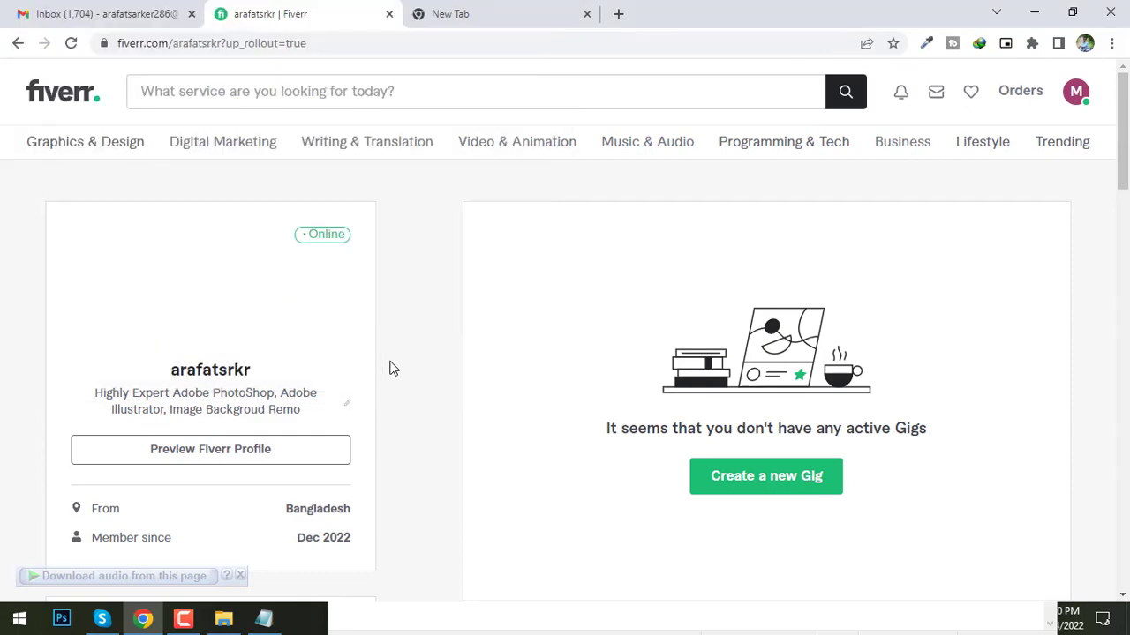
scroll(396, 351, down, 1)
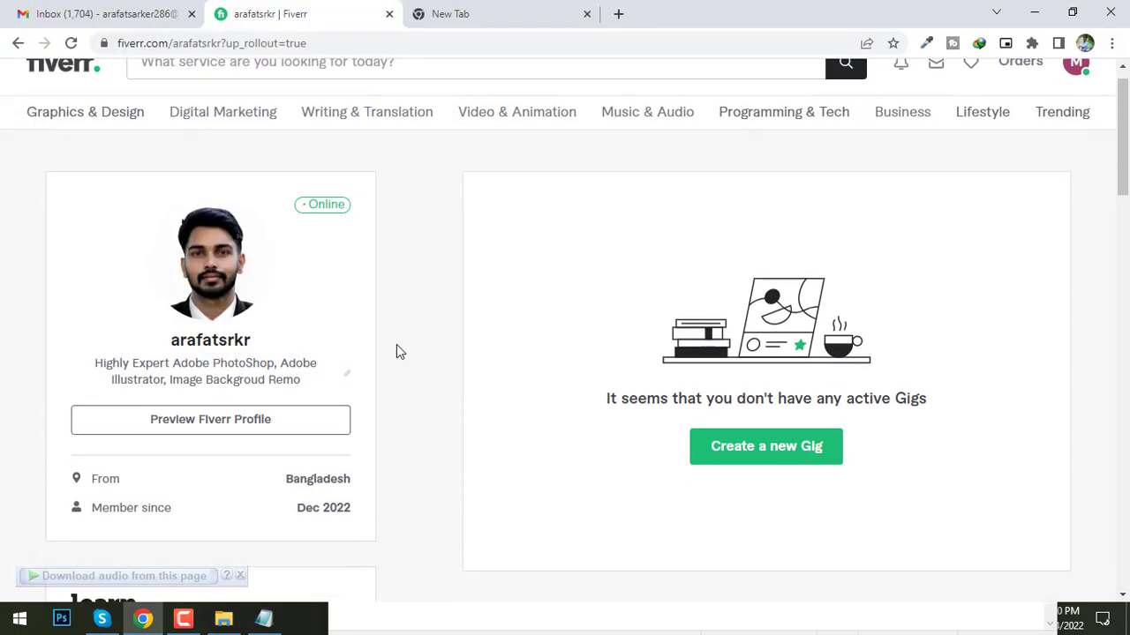
scroll(397, 343, down, 1)
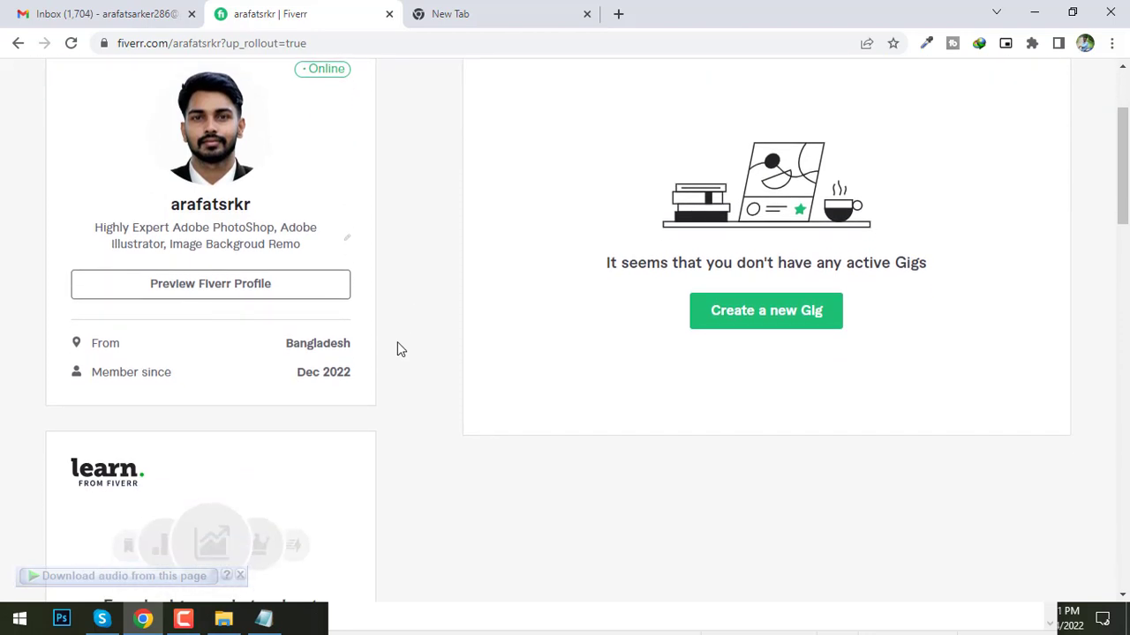
scroll(397, 349, down, 1)
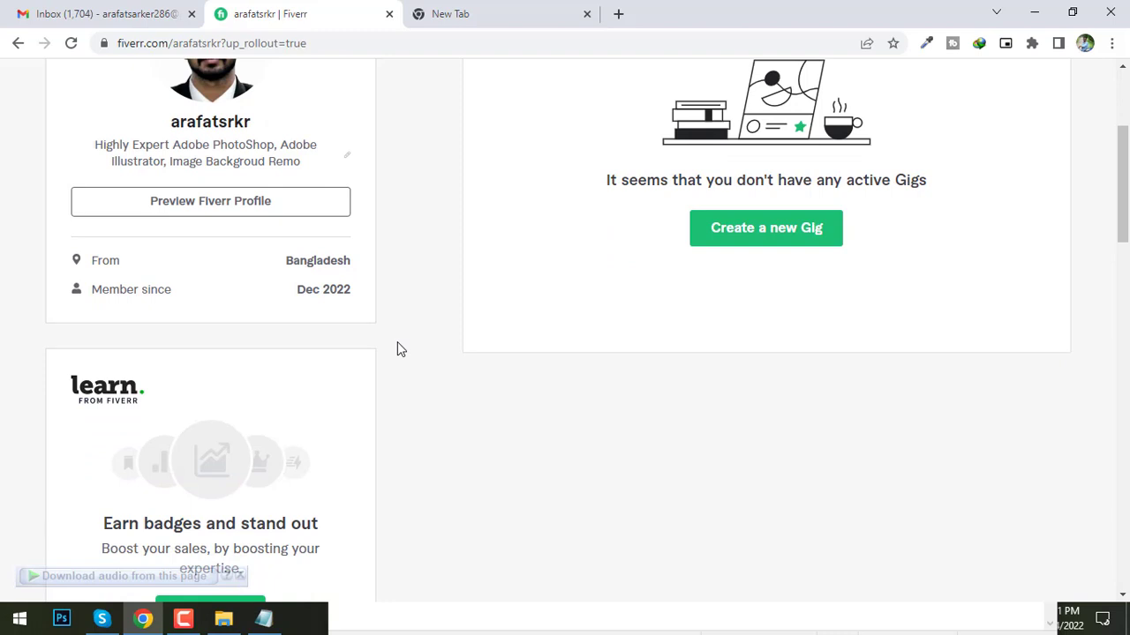
scroll(394, 348, down, 3)
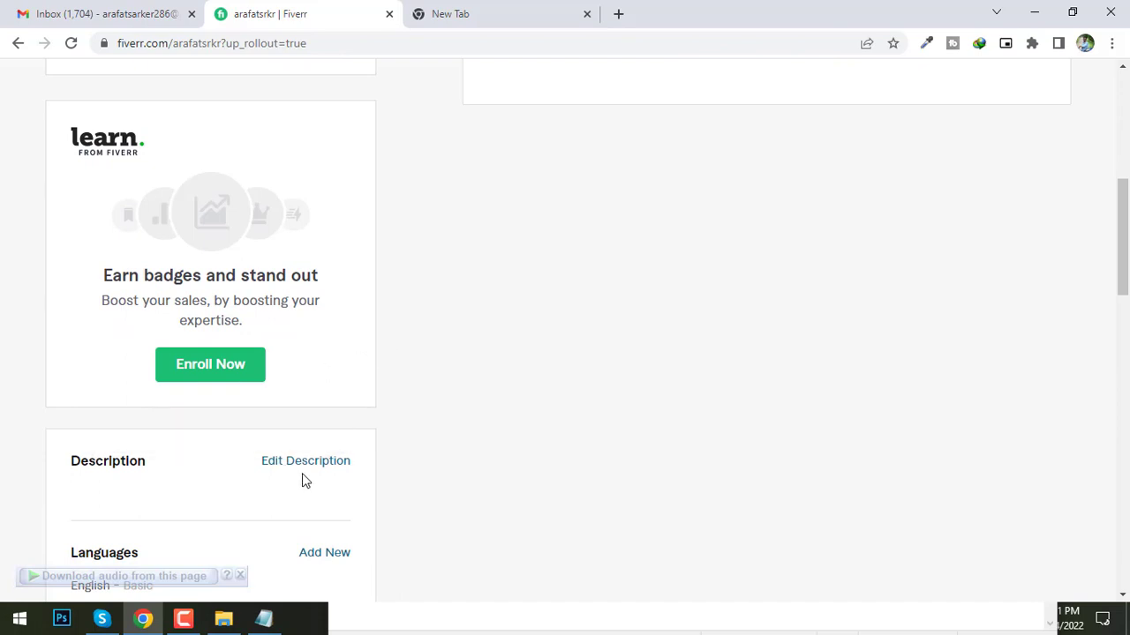
scroll(303, 477, down, 1)
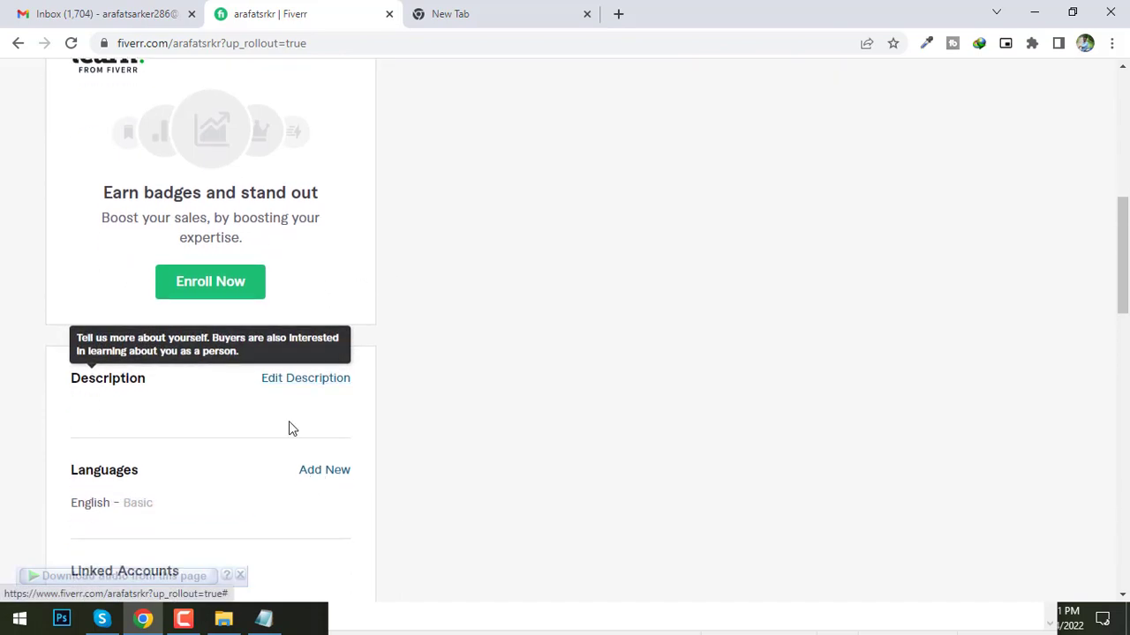
- Copy the introduction paragraph from Notepad into the profile Description
click(305, 380)
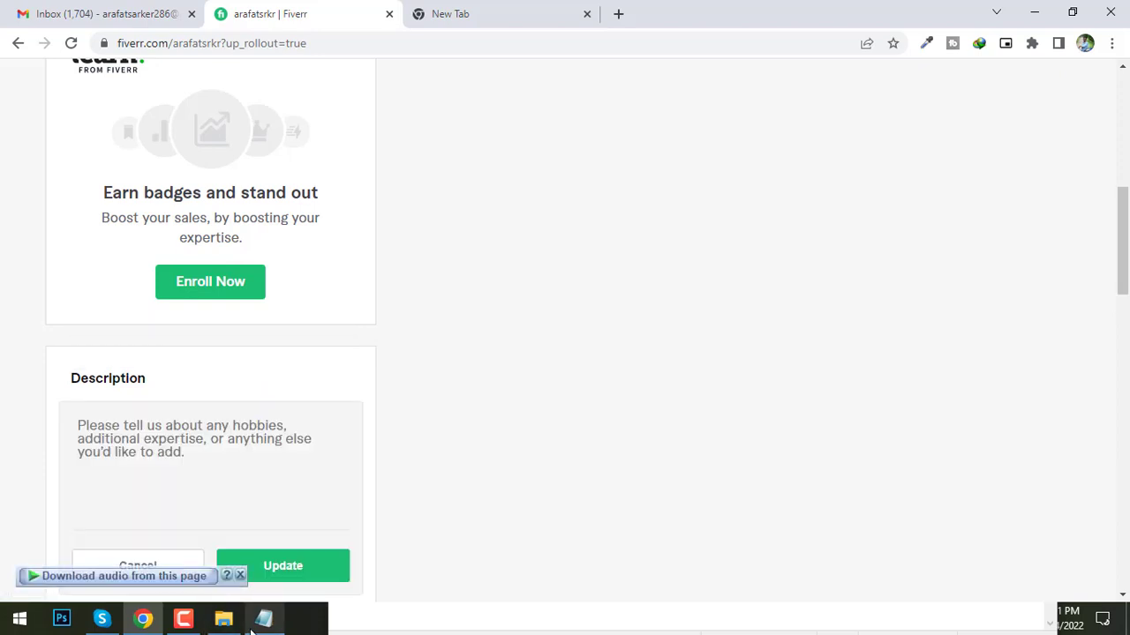
click(263, 619)
drag(530, 316, 325, 262)
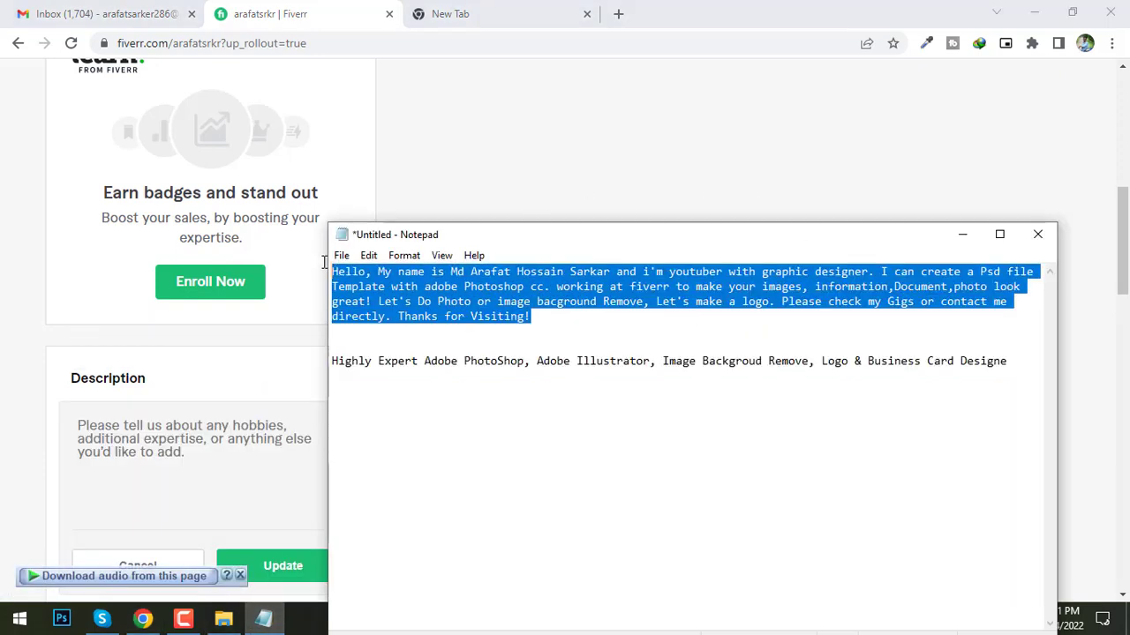
key(ctrl+c)
click(177, 422)
key(ctrl+v)
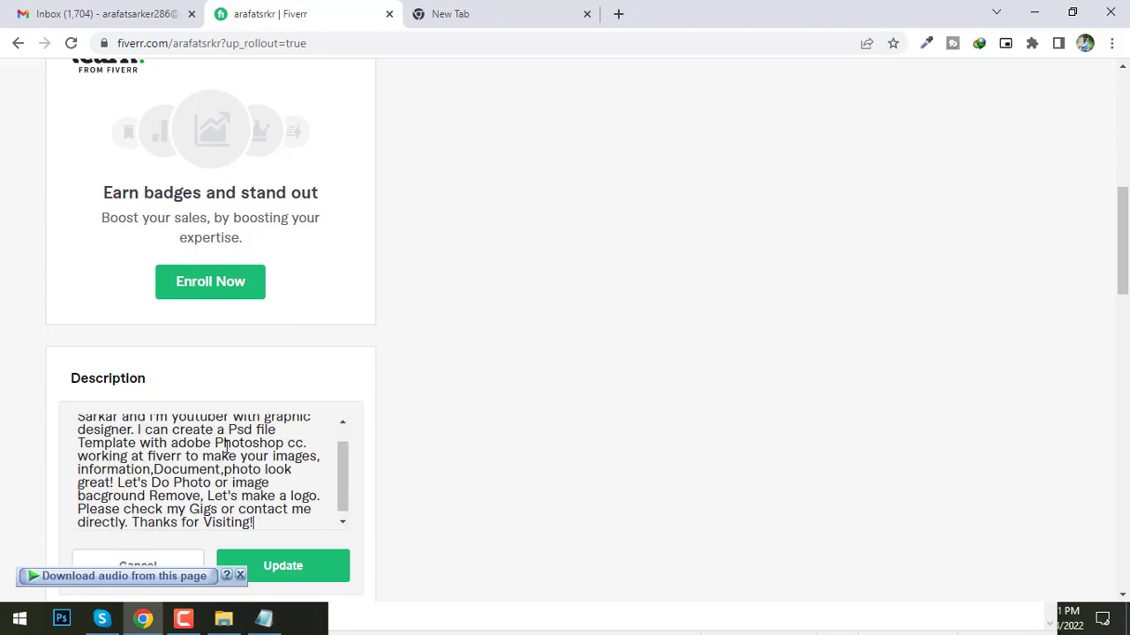
scroll(450, 479, down, 1)
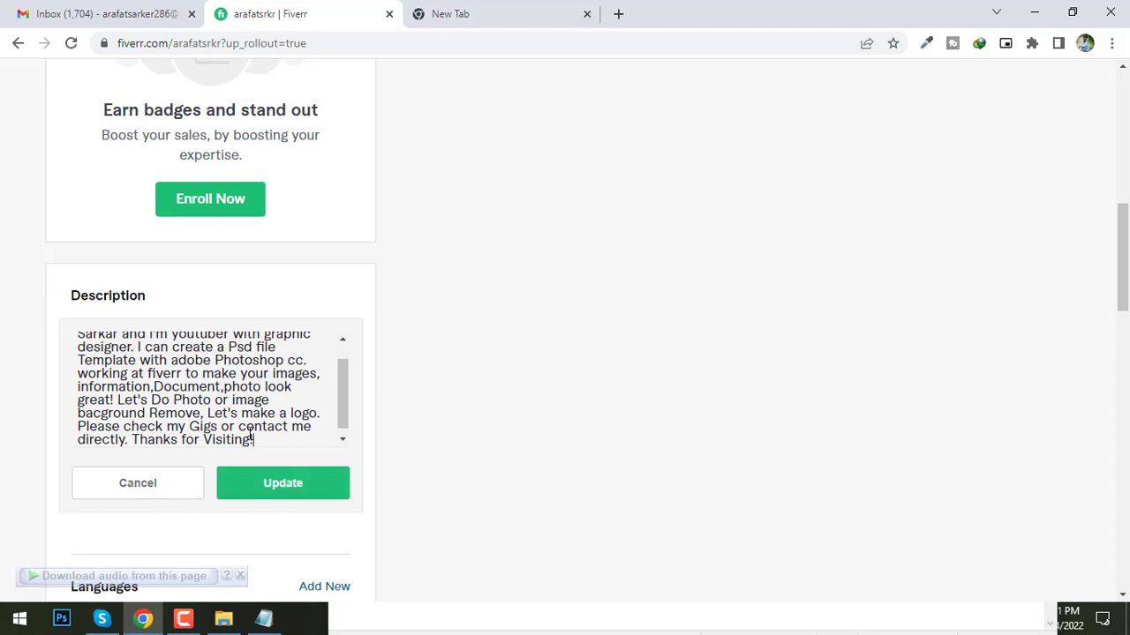
scroll(308, 429, down, 1)
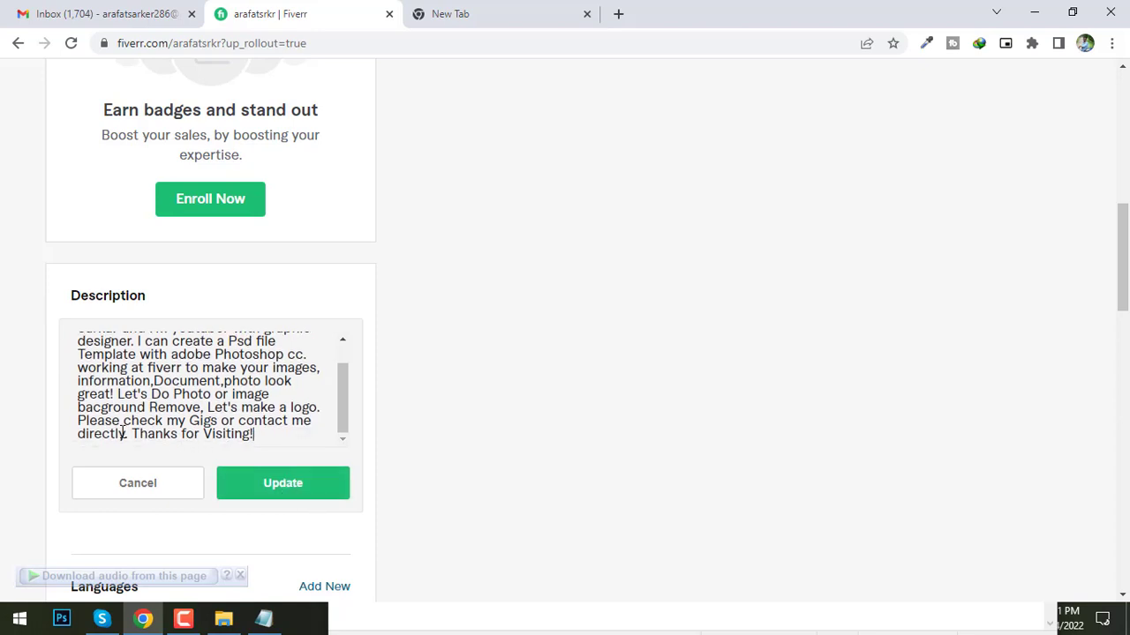
- Add '. I am available 24/7' after 'directly' and save the description
click(124, 434)
text(c)
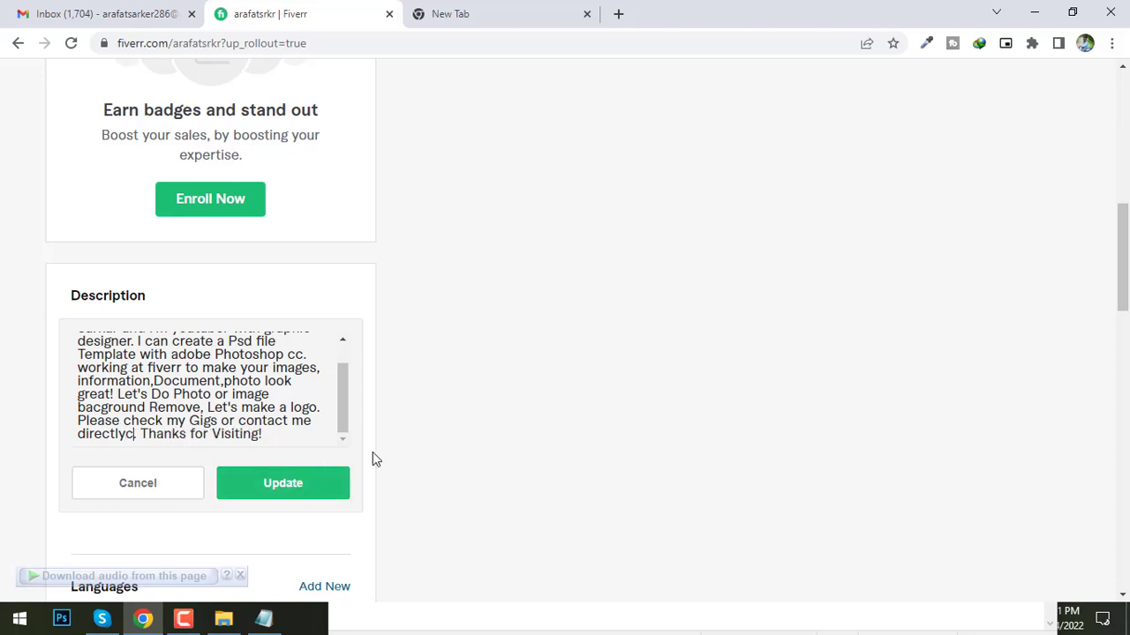
key(BackSpace)
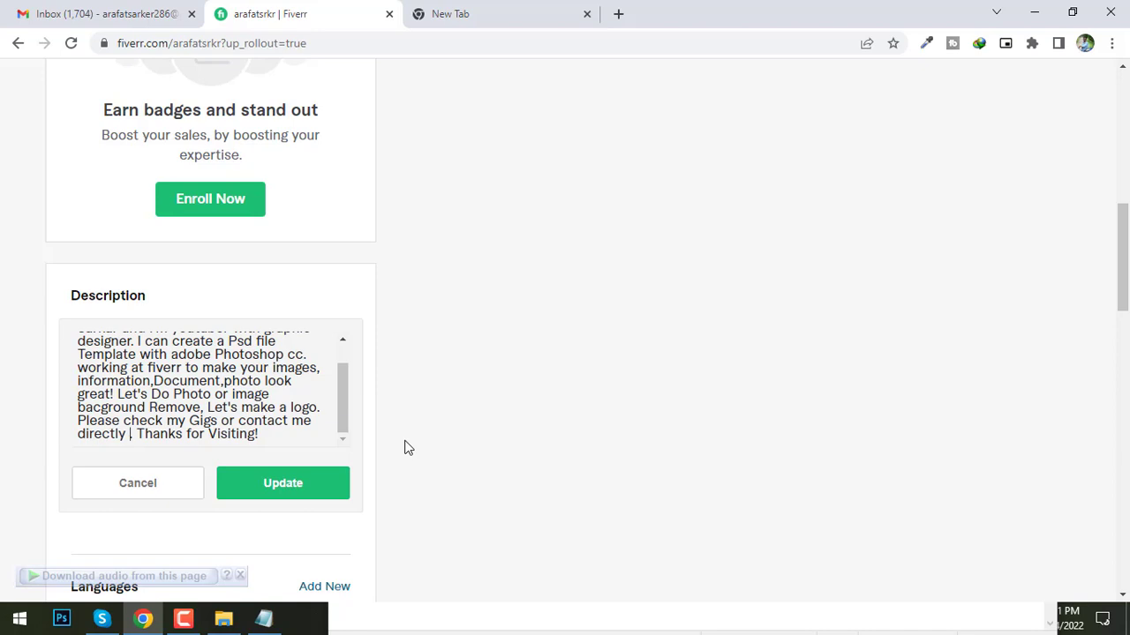
key(BackSpace)
key(BackSpace)
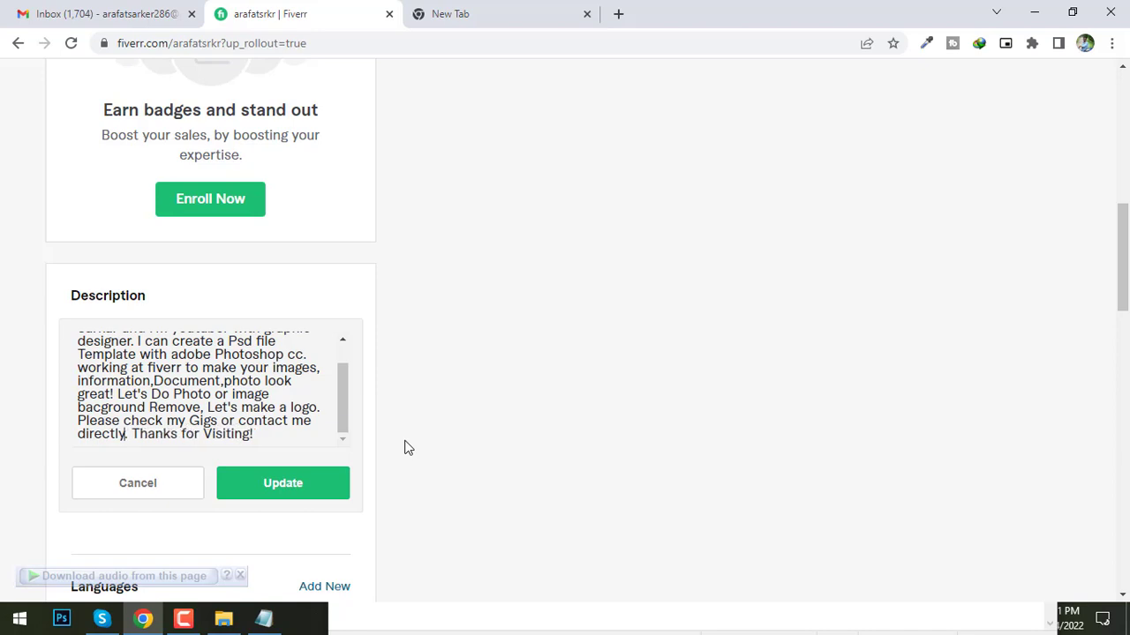
text(. I am )
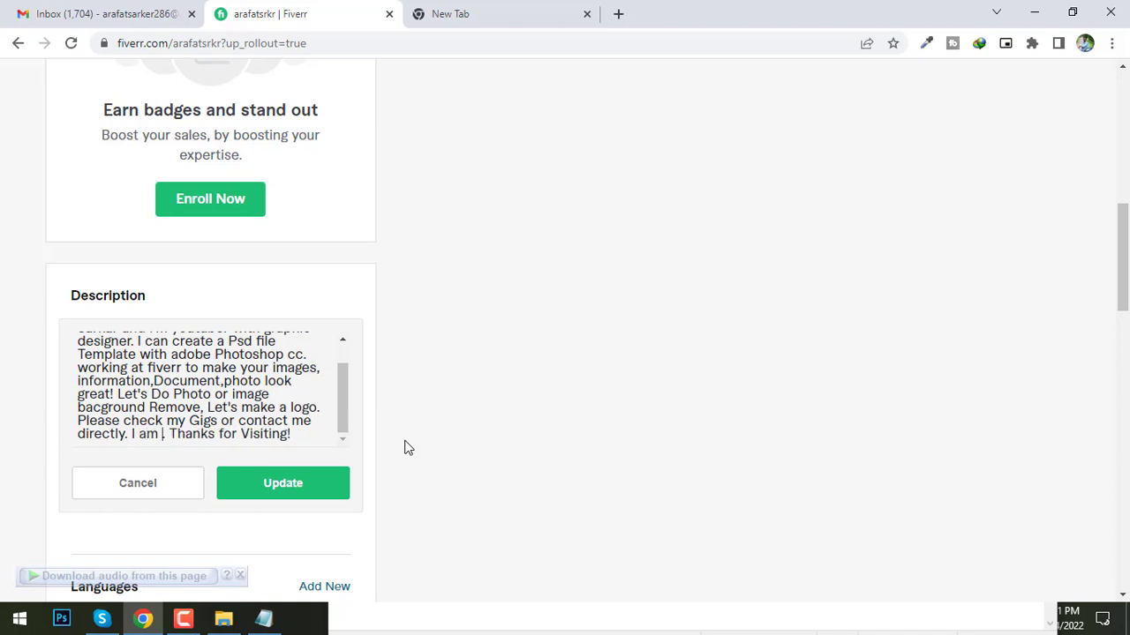
text(availa)
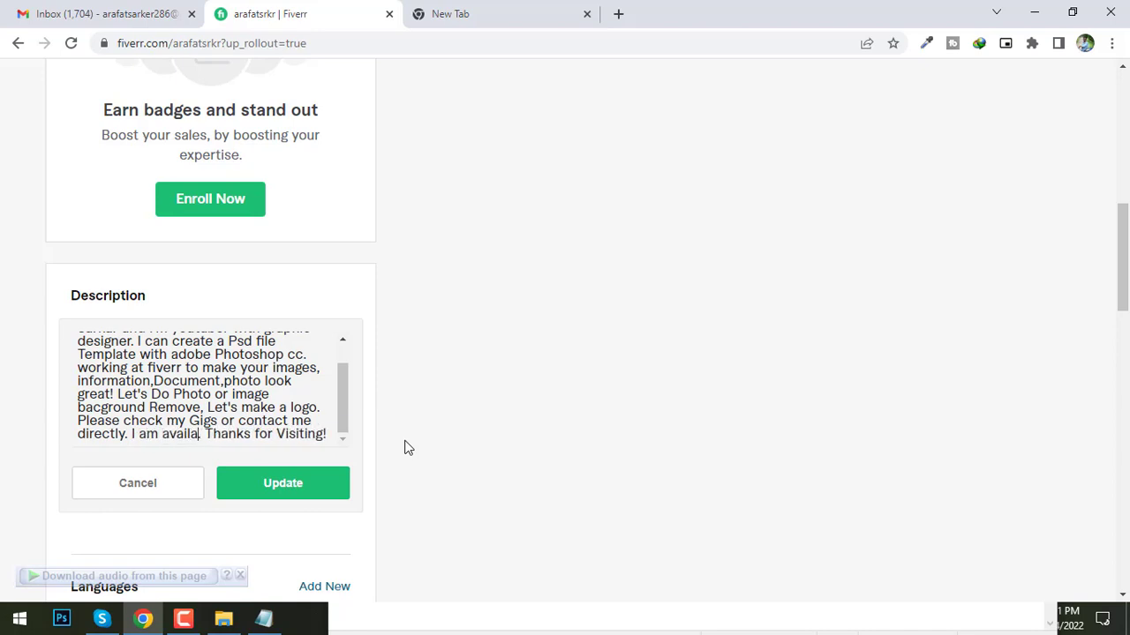
text(ble )
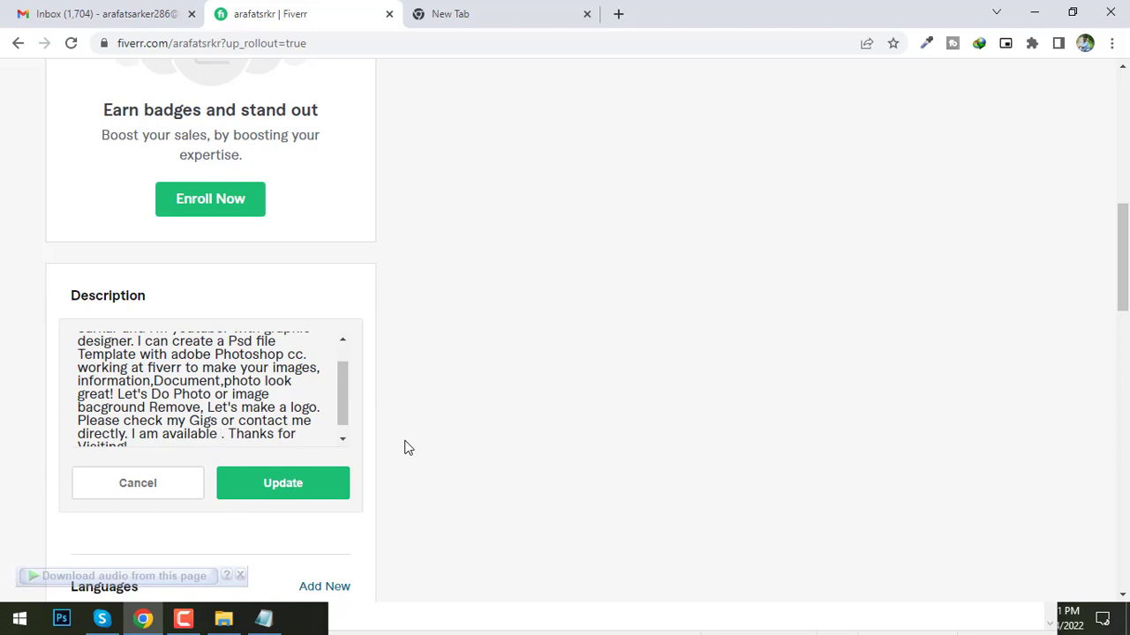
text(24/7)
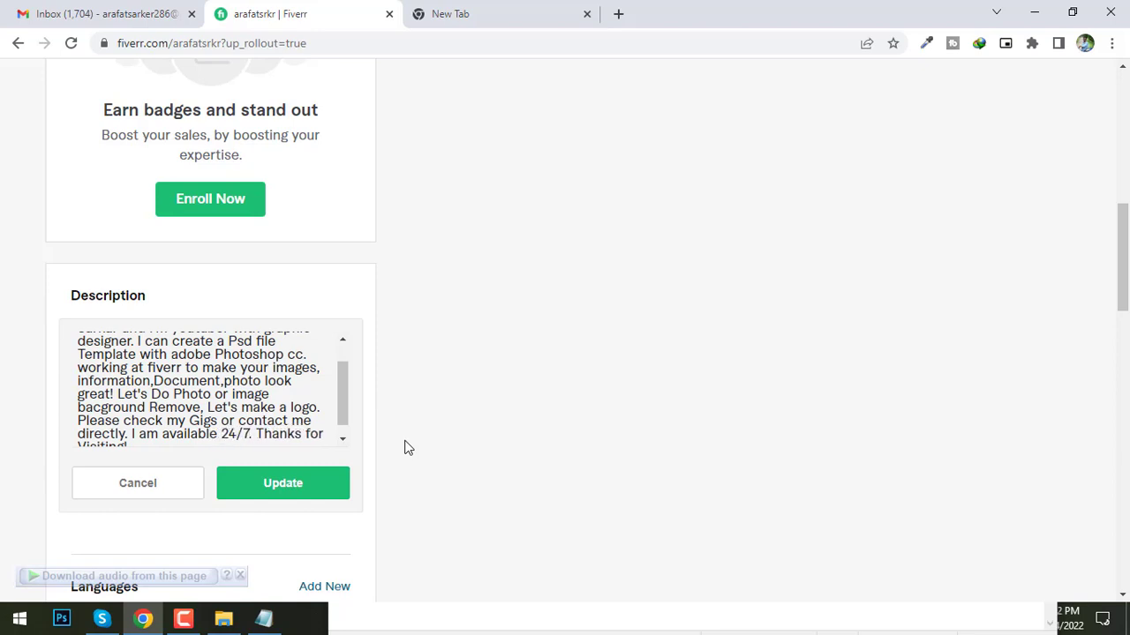
click(315, 492)
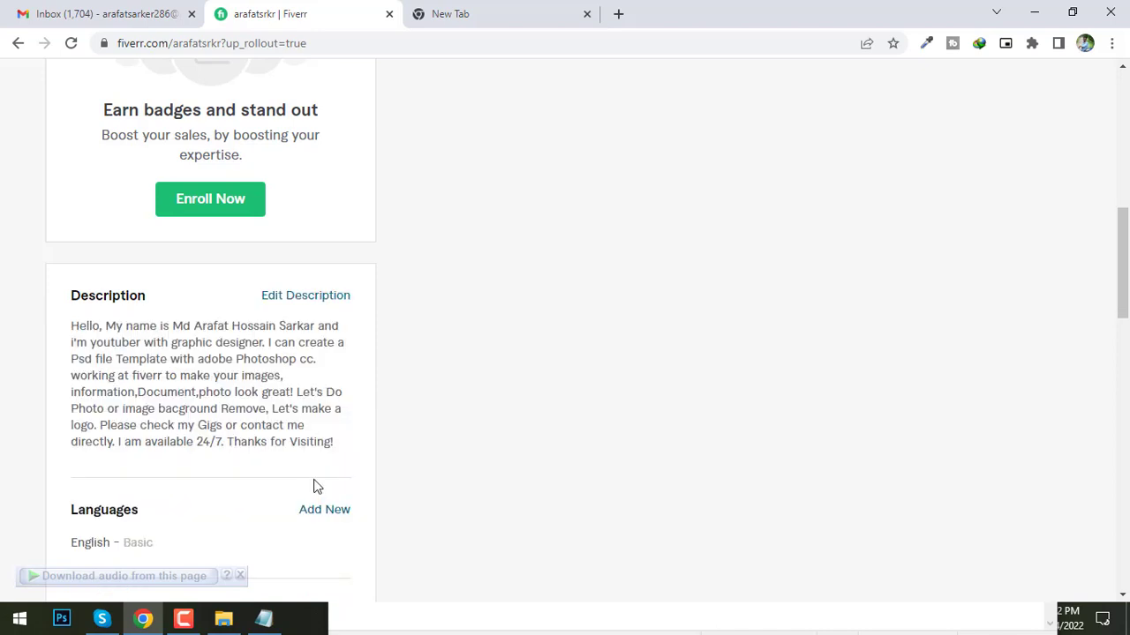
- Change the existing English language level to Fluent
scroll(358, 433, down, 2)
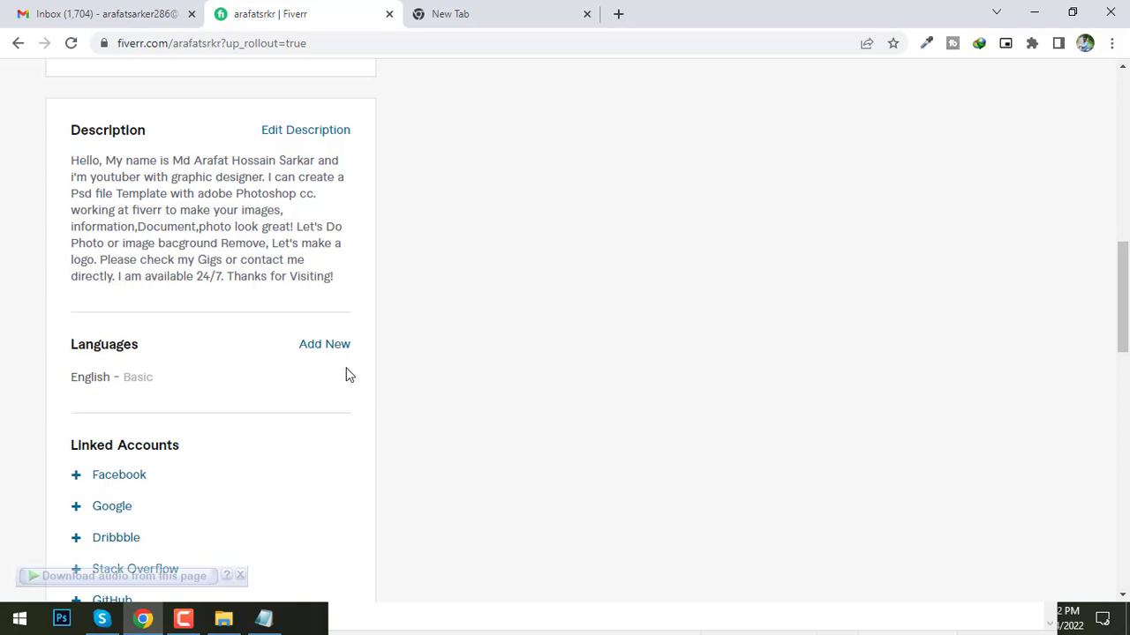
mouse_move(73, 365)
click(164, 380)
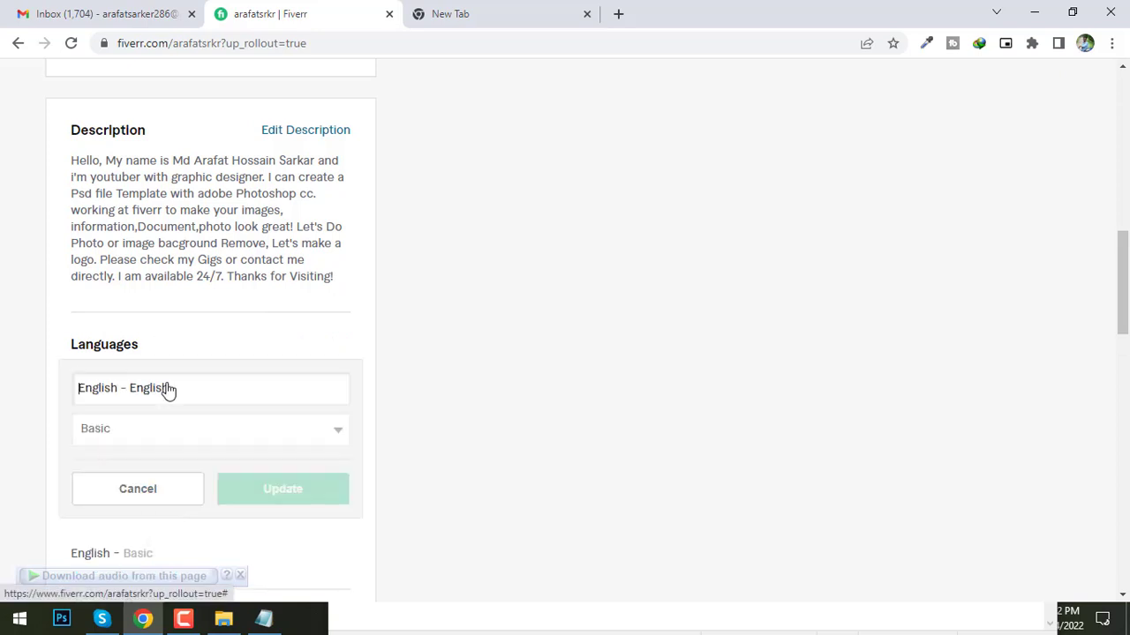
click(170, 433)
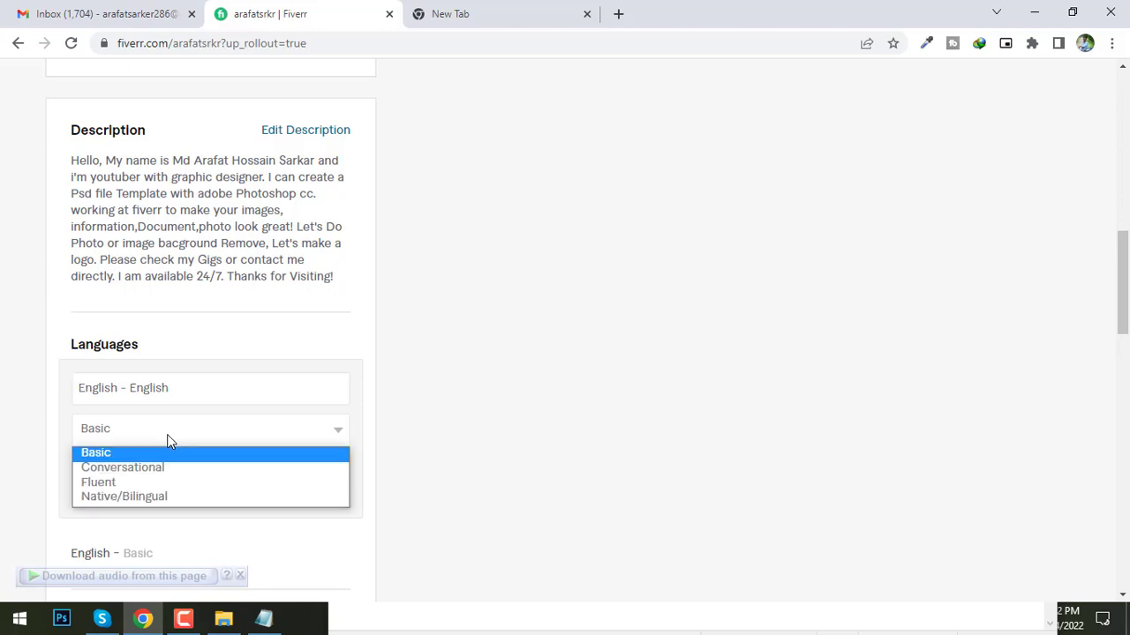
click(163, 481)
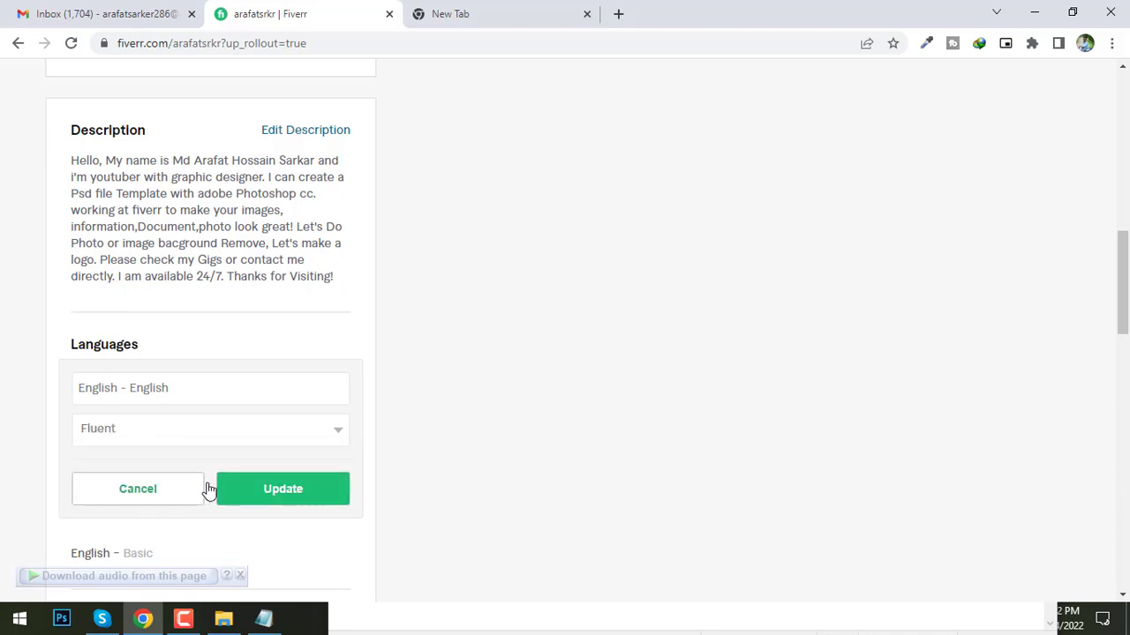
click(291, 499)
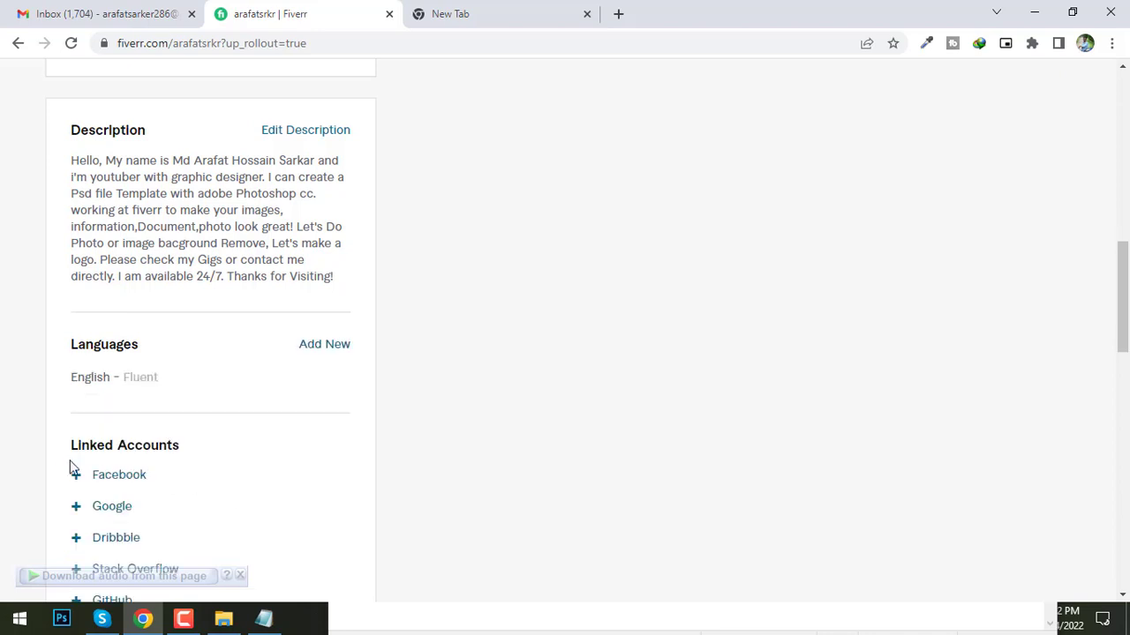
- Add Hindi as a language at Fluent level
click(321, 346)
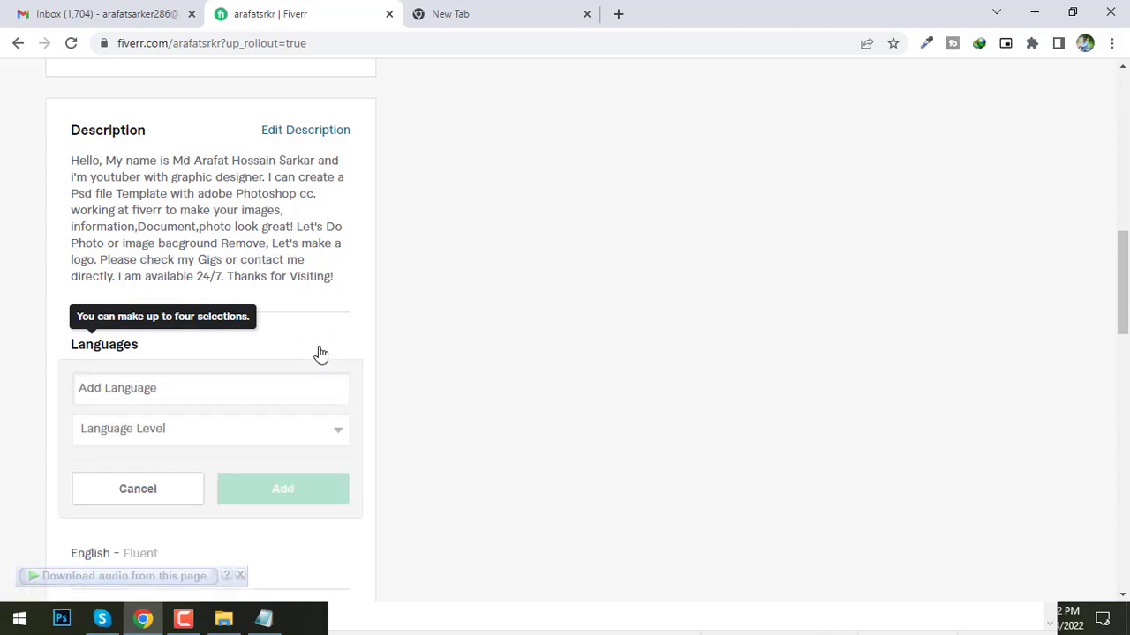
click(144, 386)
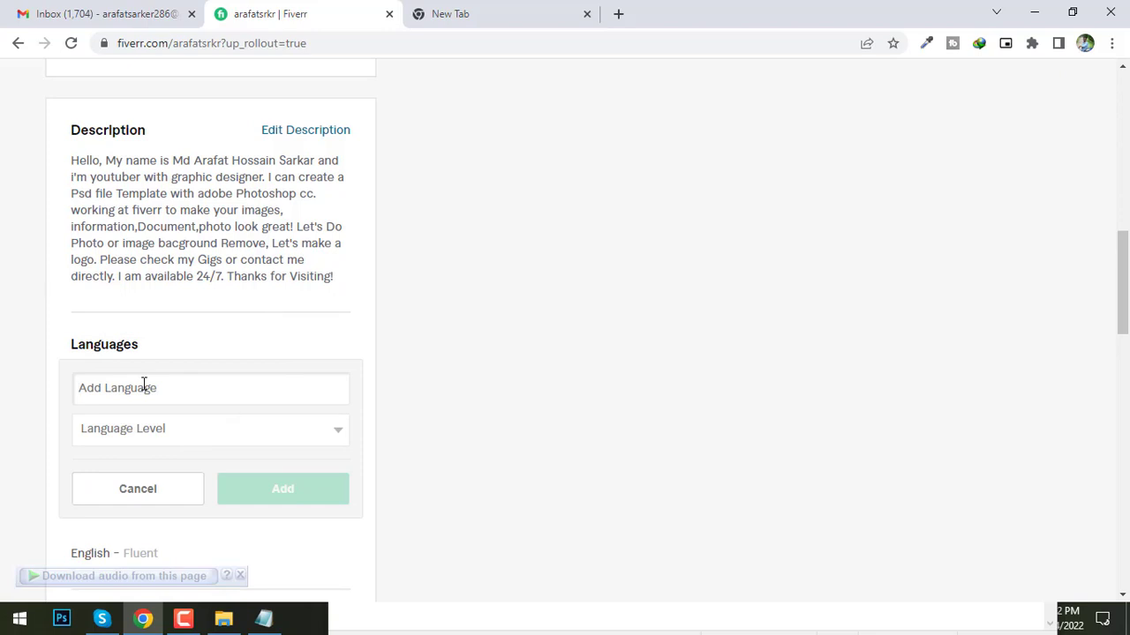
text(Hin)
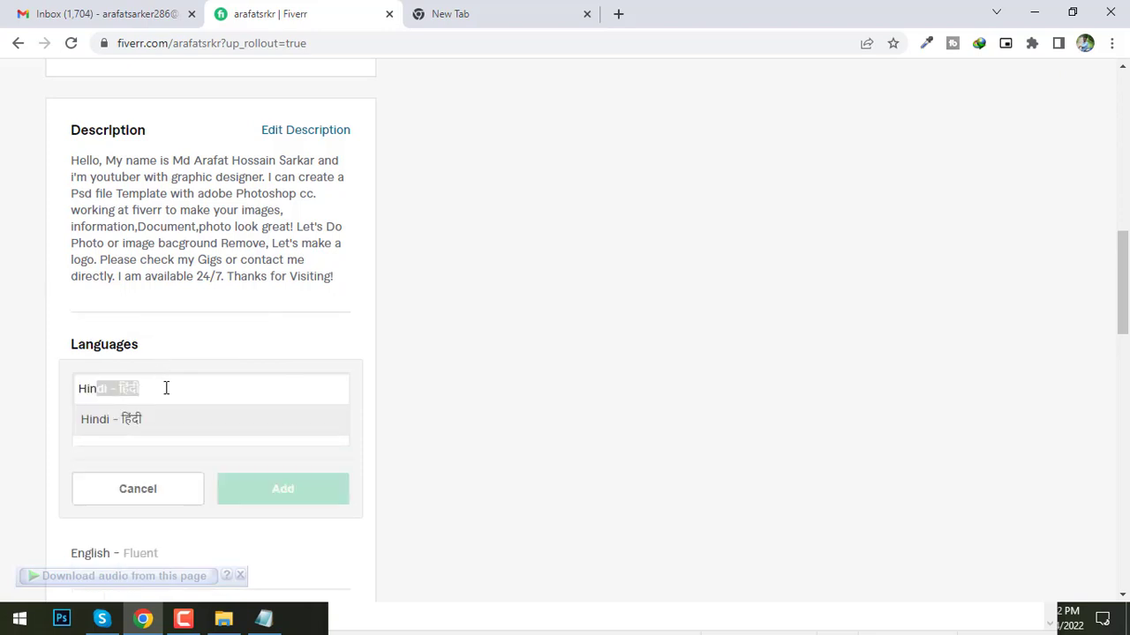
click(156, 432)
click(194, 438)
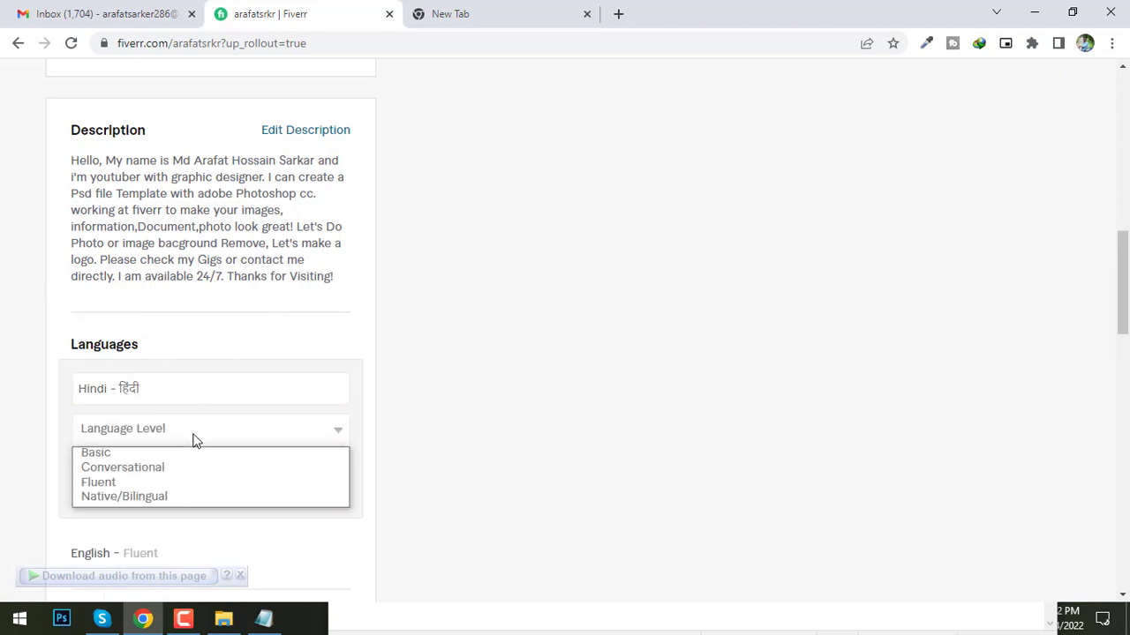
click(188, 485)
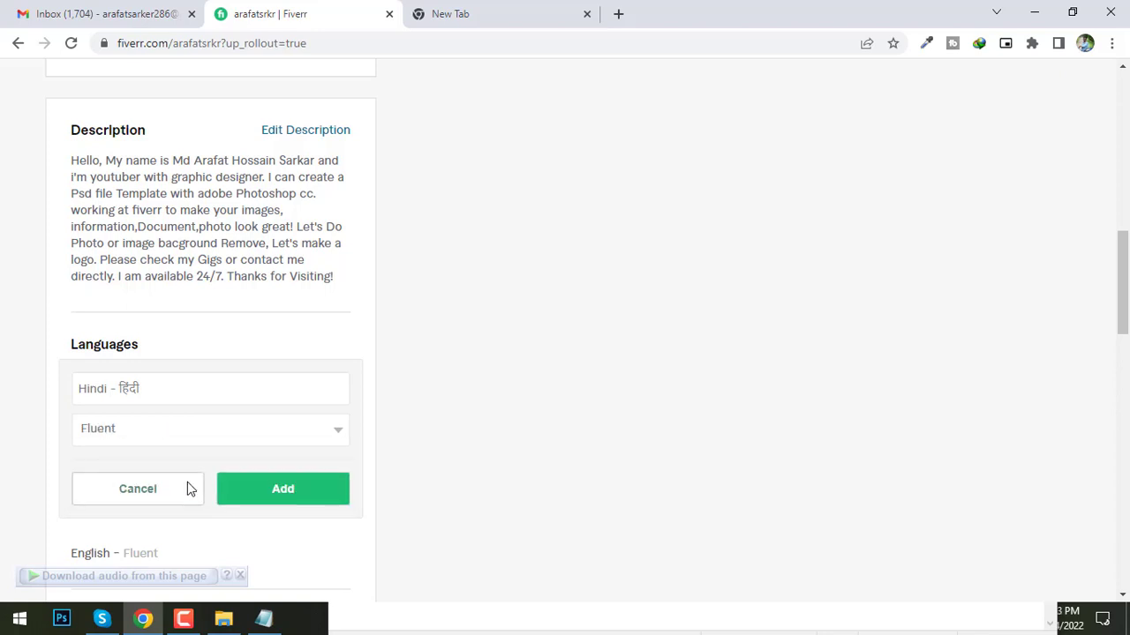
click(271, 492)
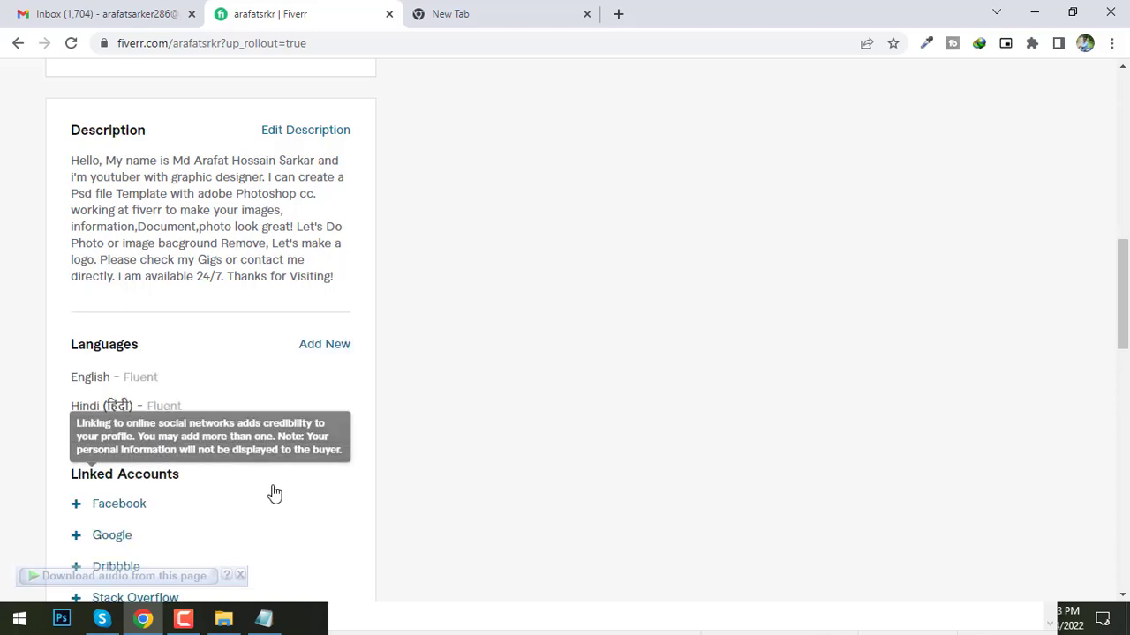
- Add Hebrew as a language at Fluent level
scroll(468, 418, down, 1)
scroll(468, 419, down, 1)
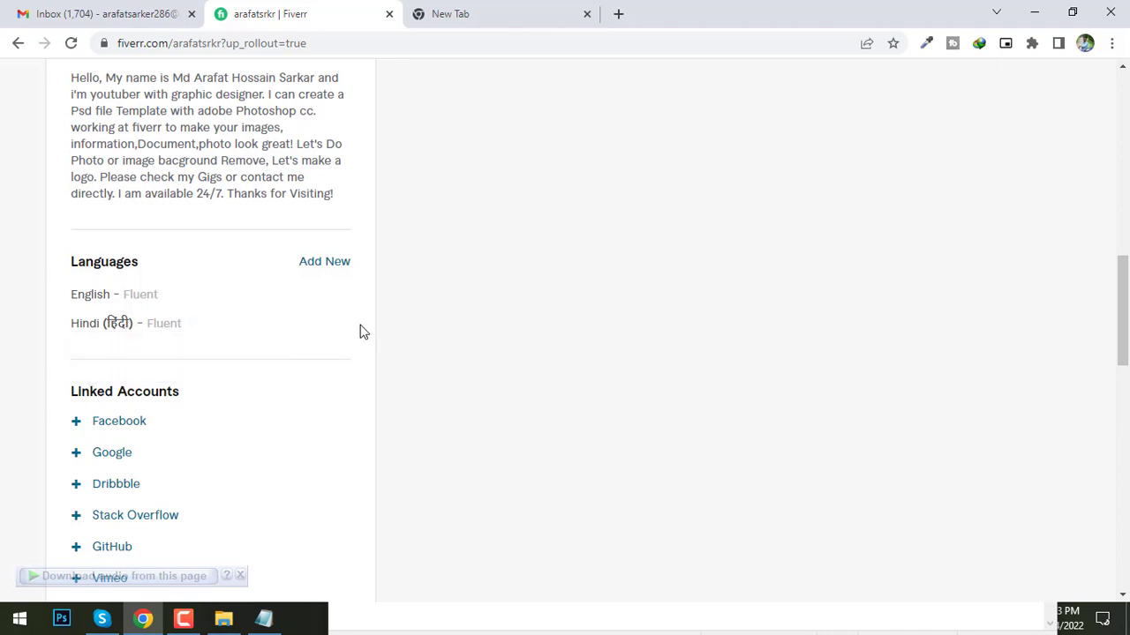
click(326, 265)
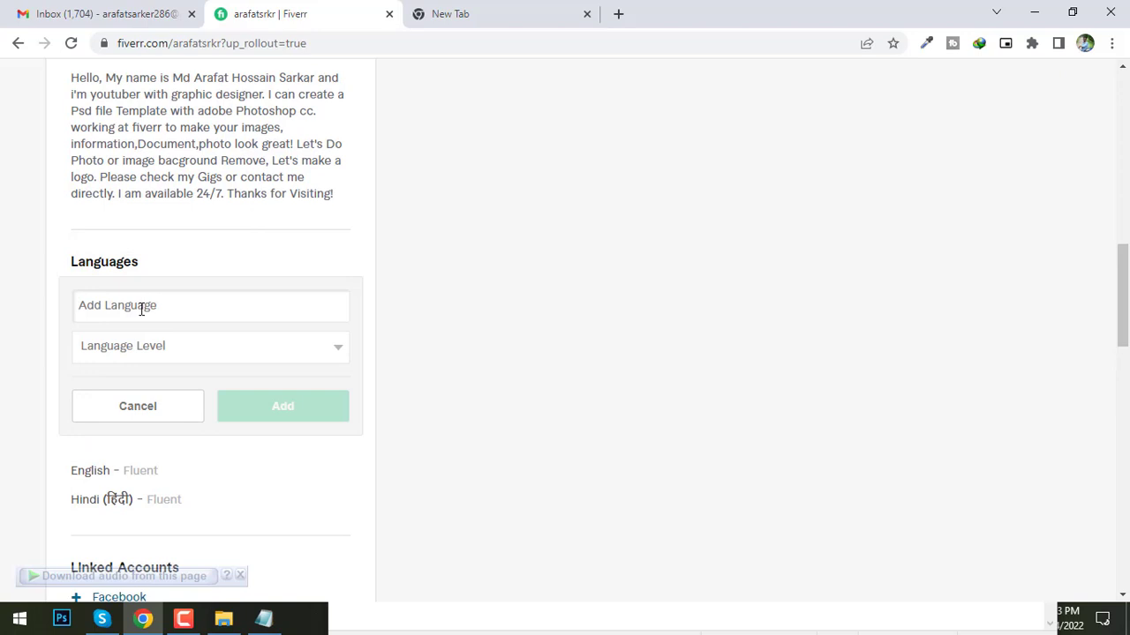
text(Heb)
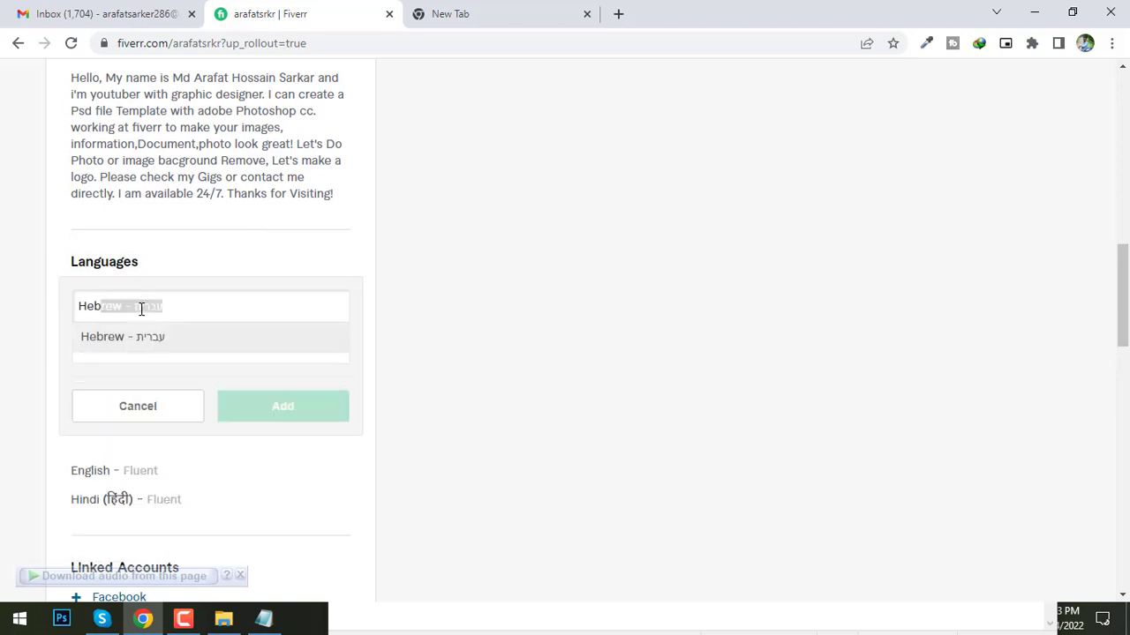
key(BackSpace)
text(rew)
click(151, 344)
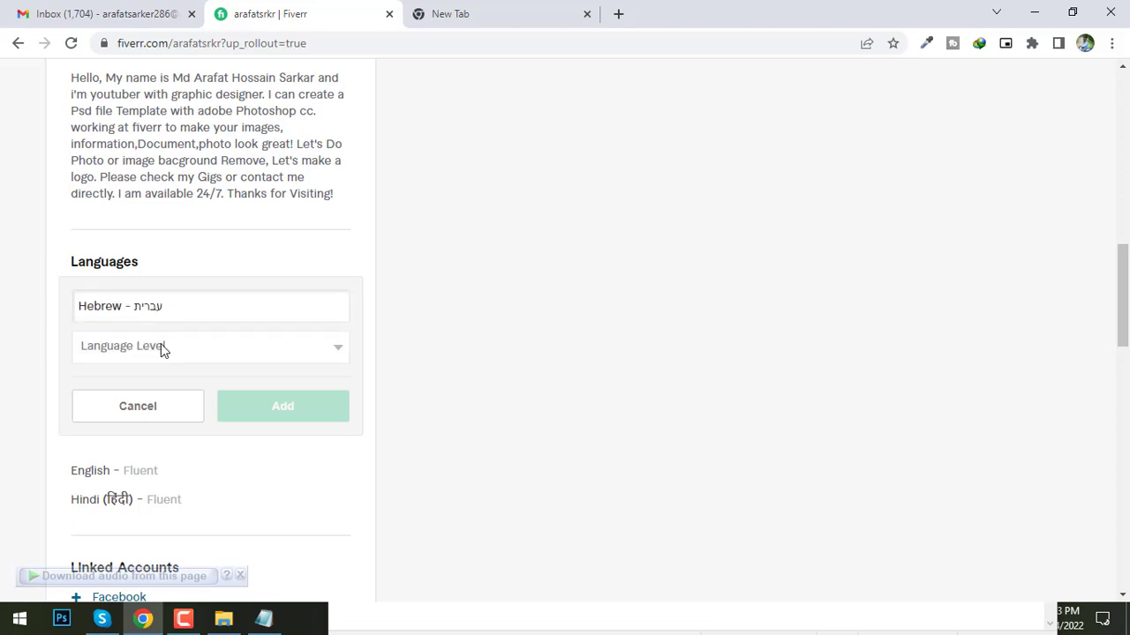
click(161, 349)
click(151, 400)
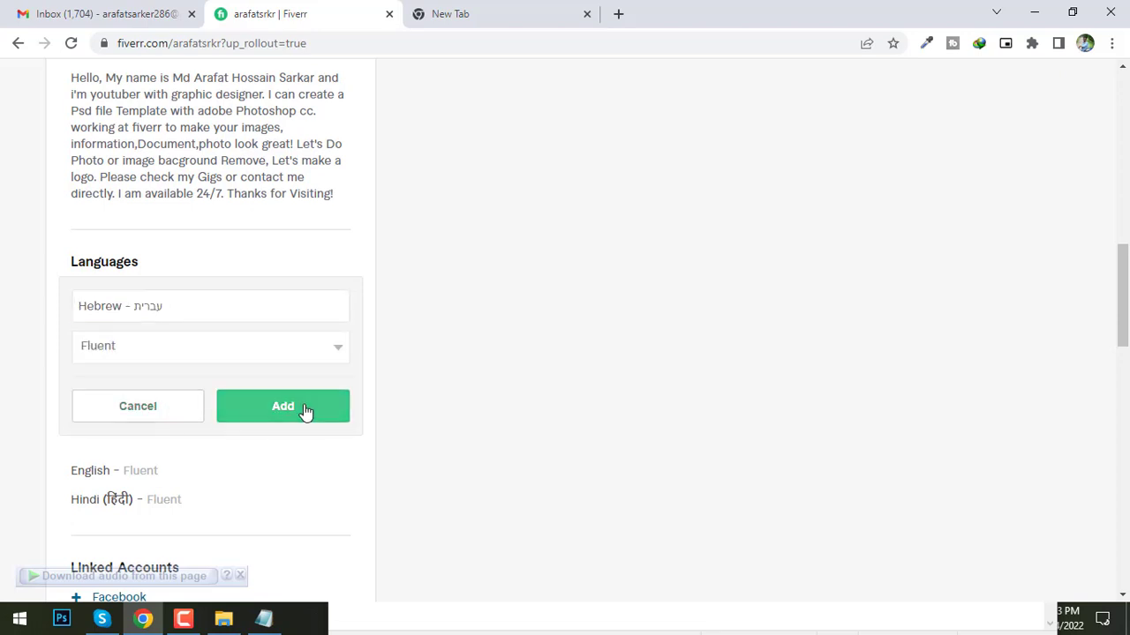
click(306, 409)
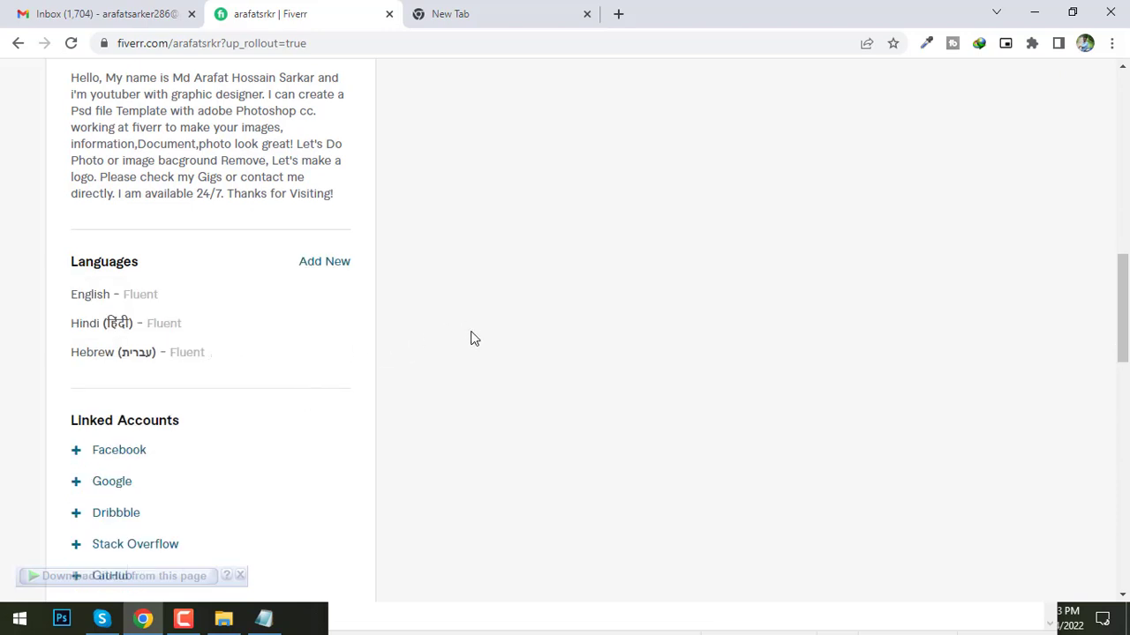
- Link the chosen Google account to the seller profile through Linked Accounts
scroll(469, 335, down, 1)
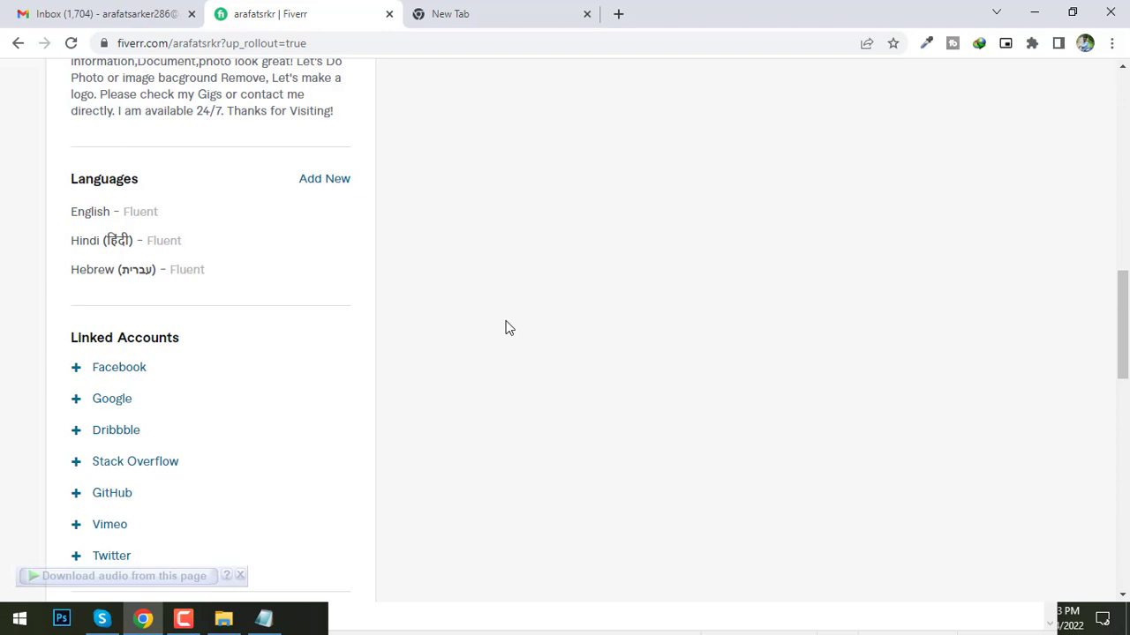
click(100, 401)
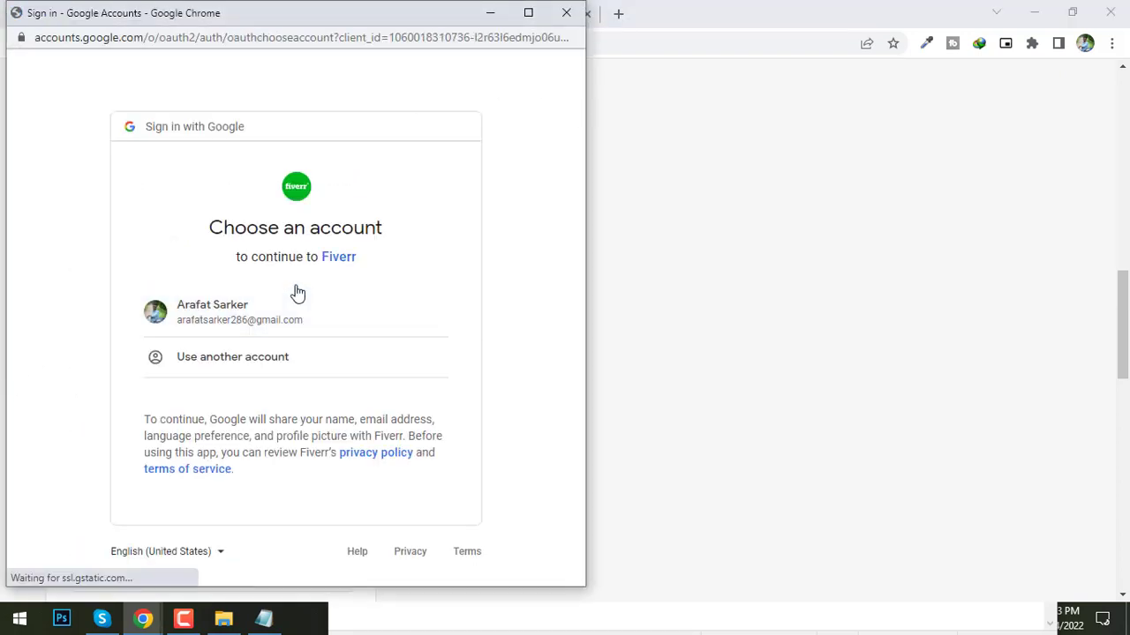
click(227, 318)
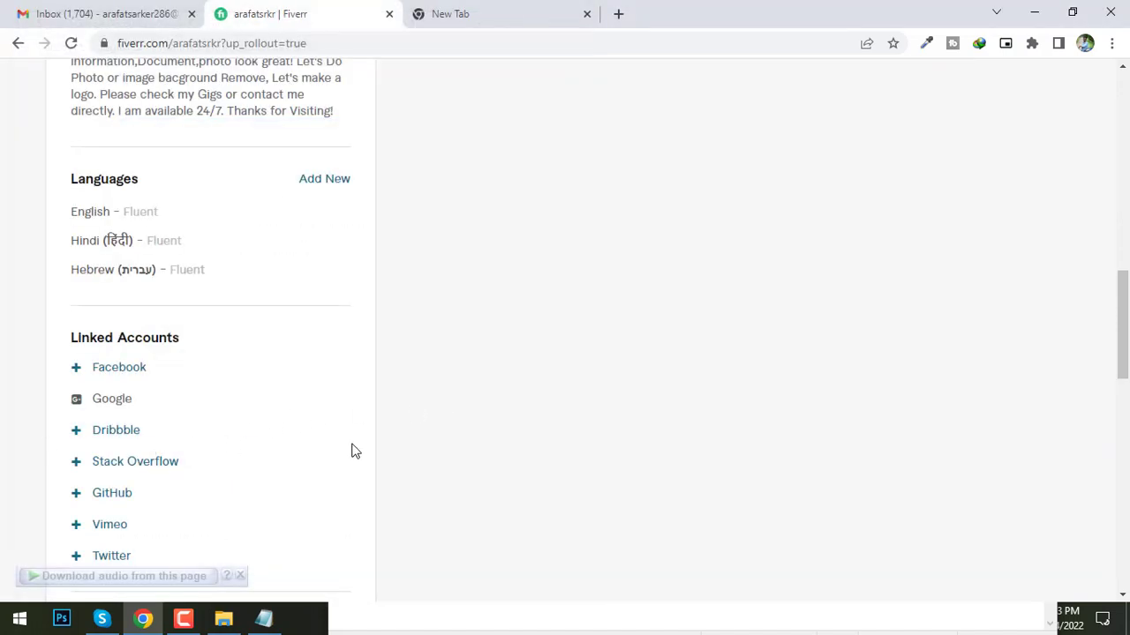
scroll(351, 451, down, 3)
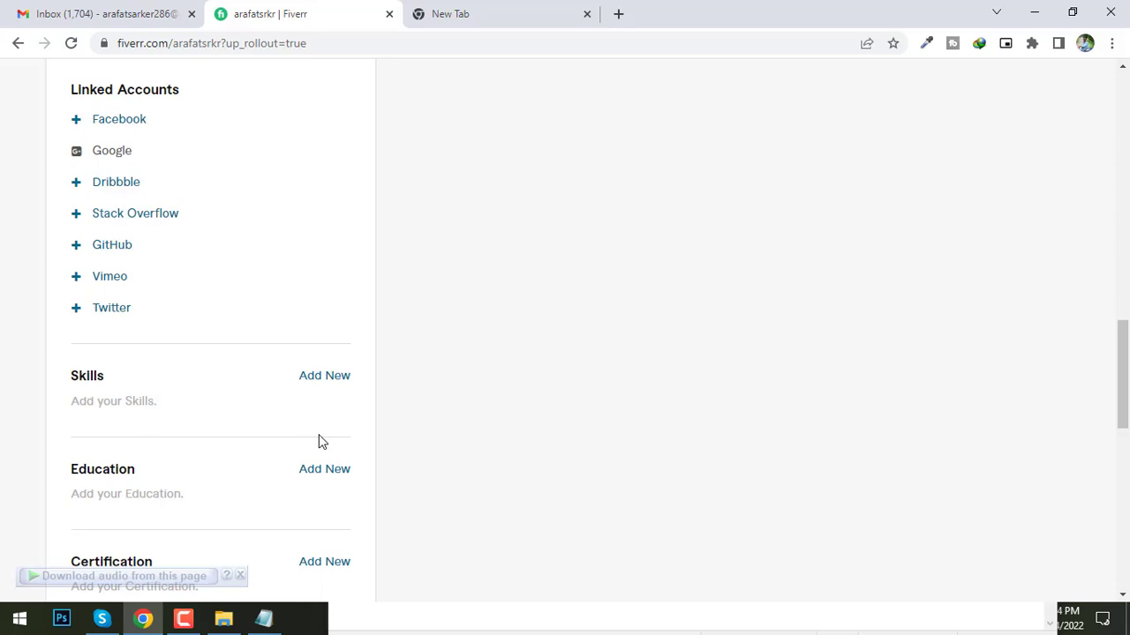
- Add Facebook ads to the profile skills at Expert level
click(325, 379)
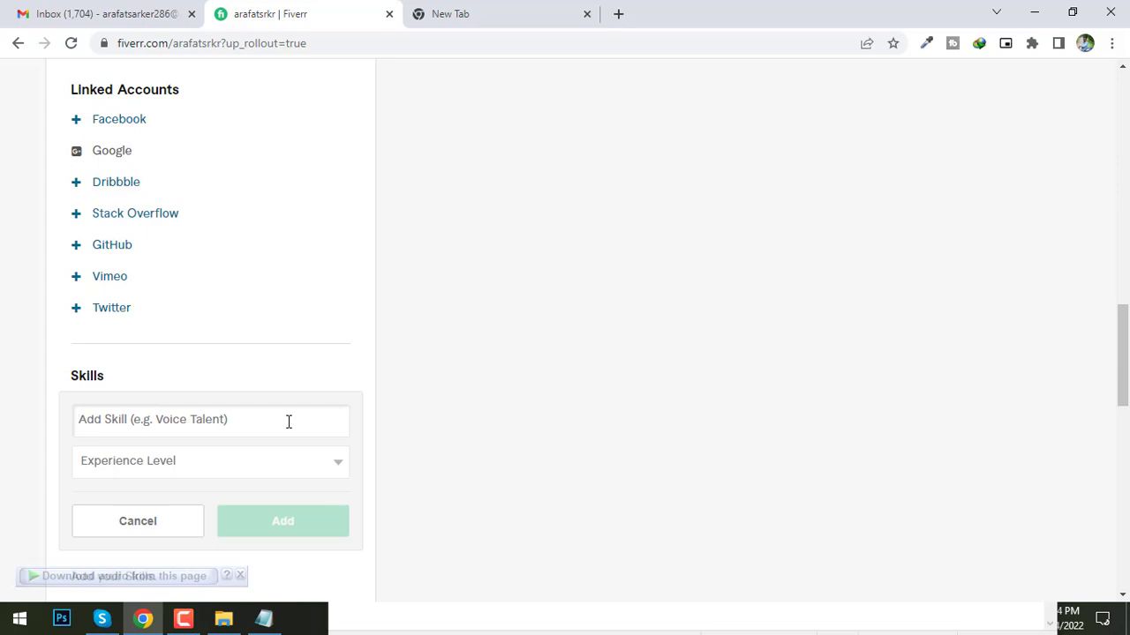
click(289, 422)
text(Face)
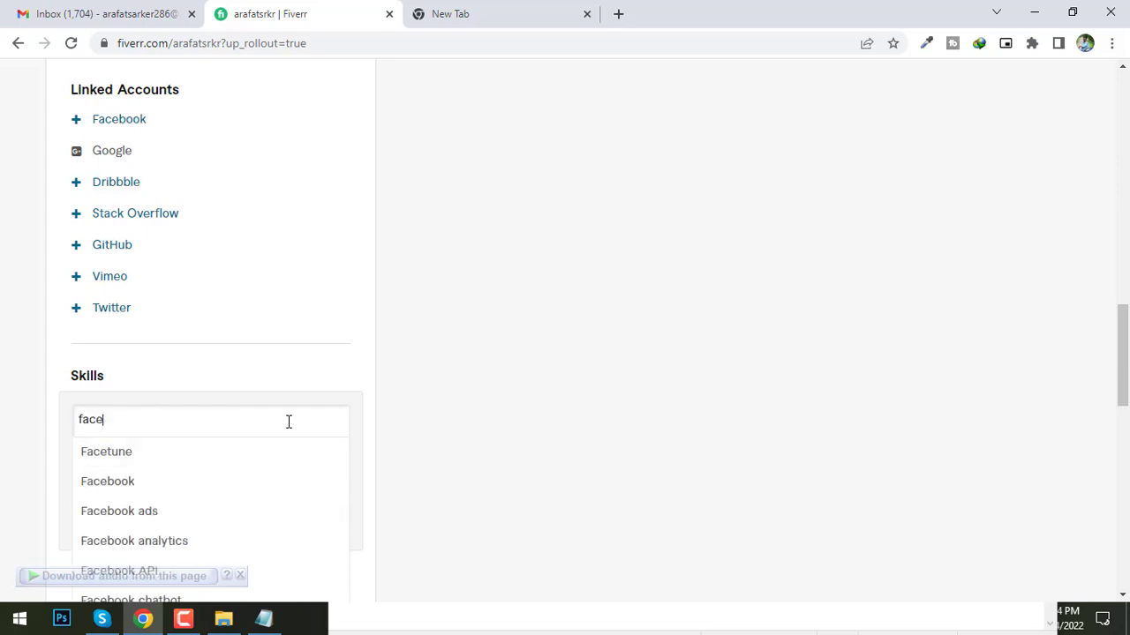
key(BackSpace)
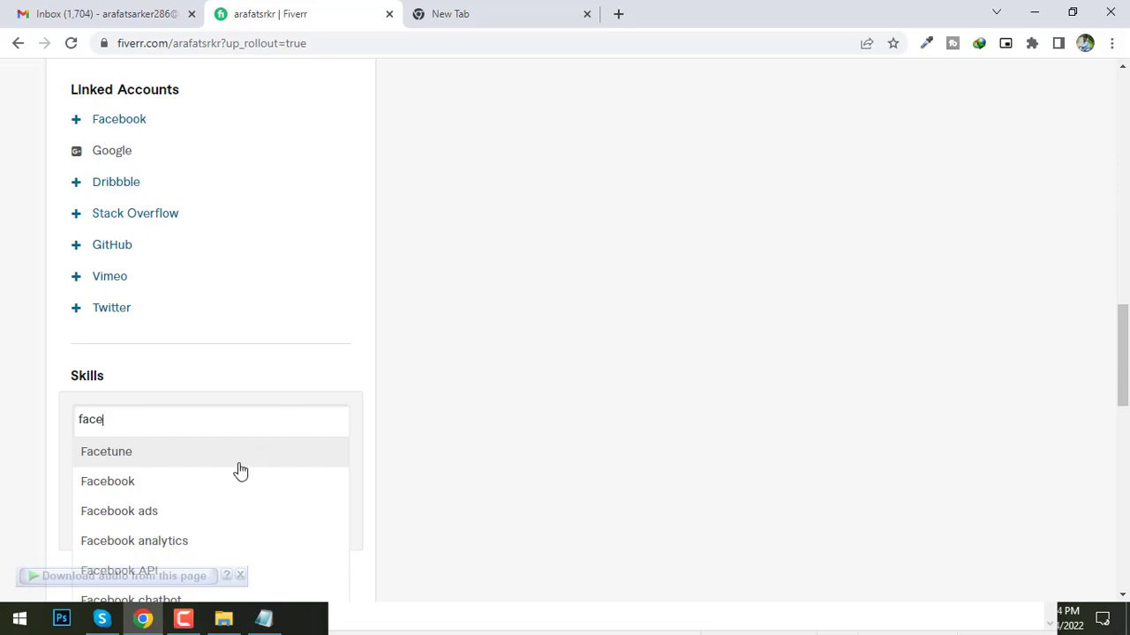
text(bo)
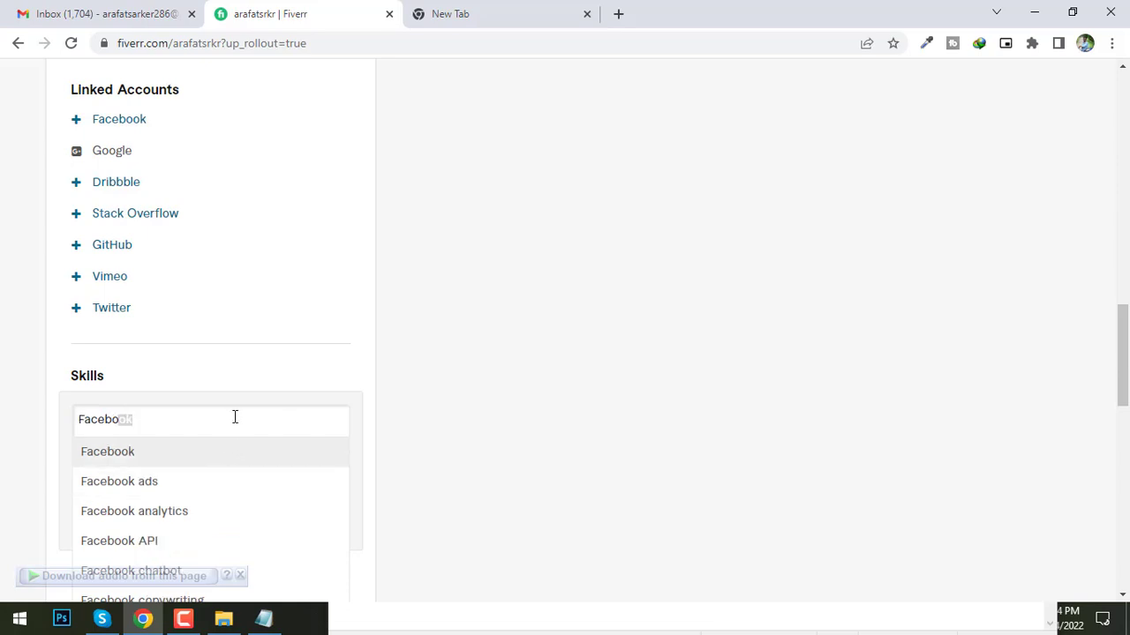
text(ok mark)
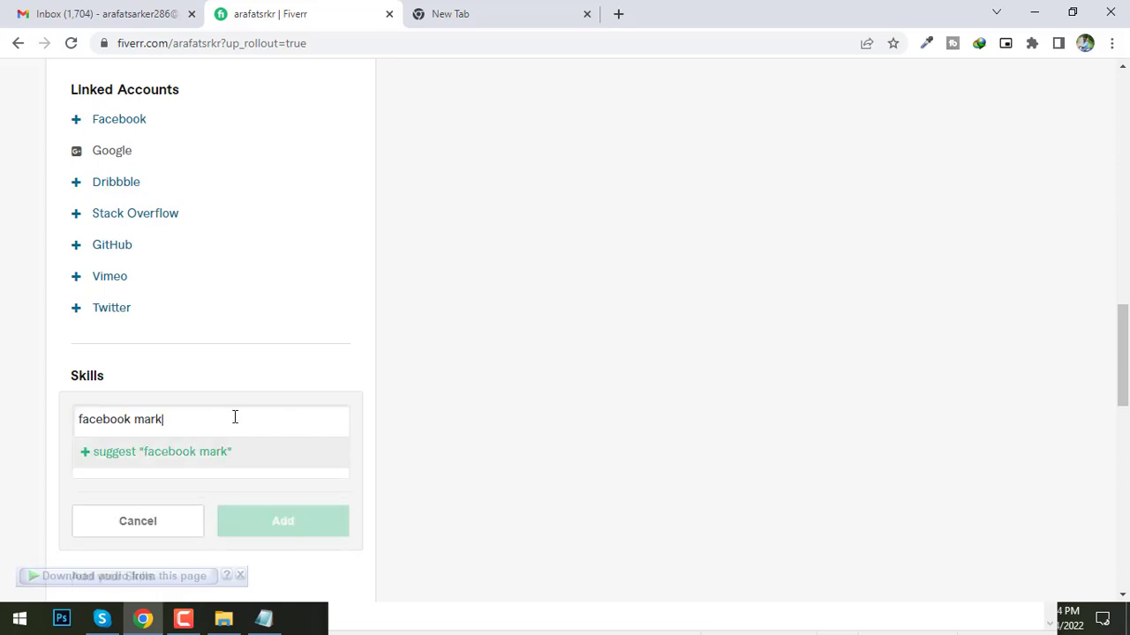
text(eting)
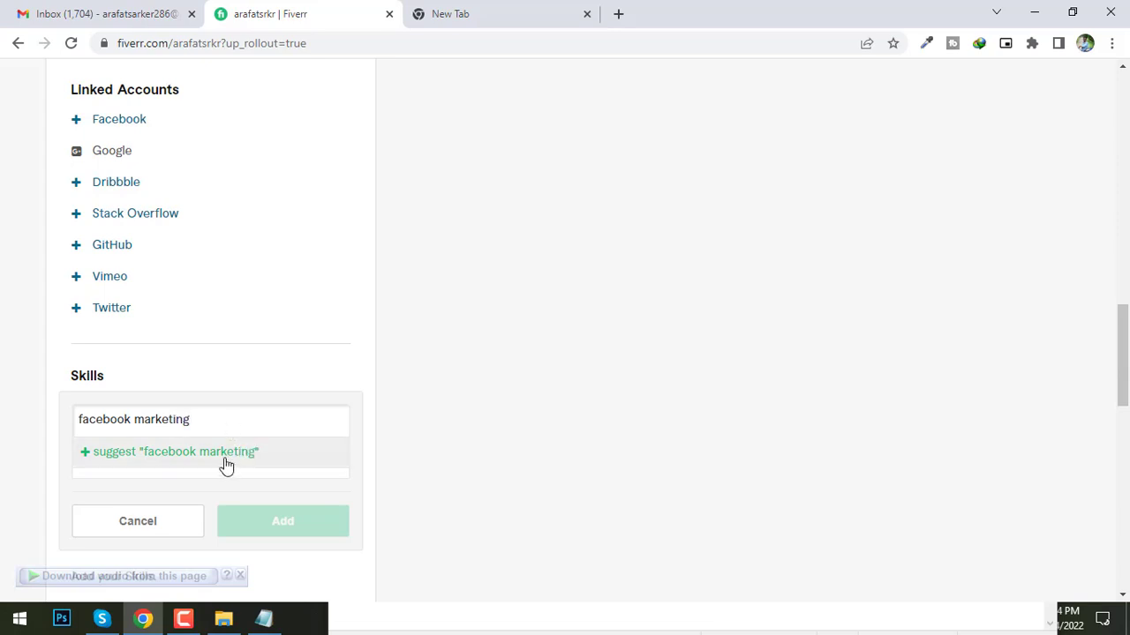
click(225, 459)
click(222, 462)
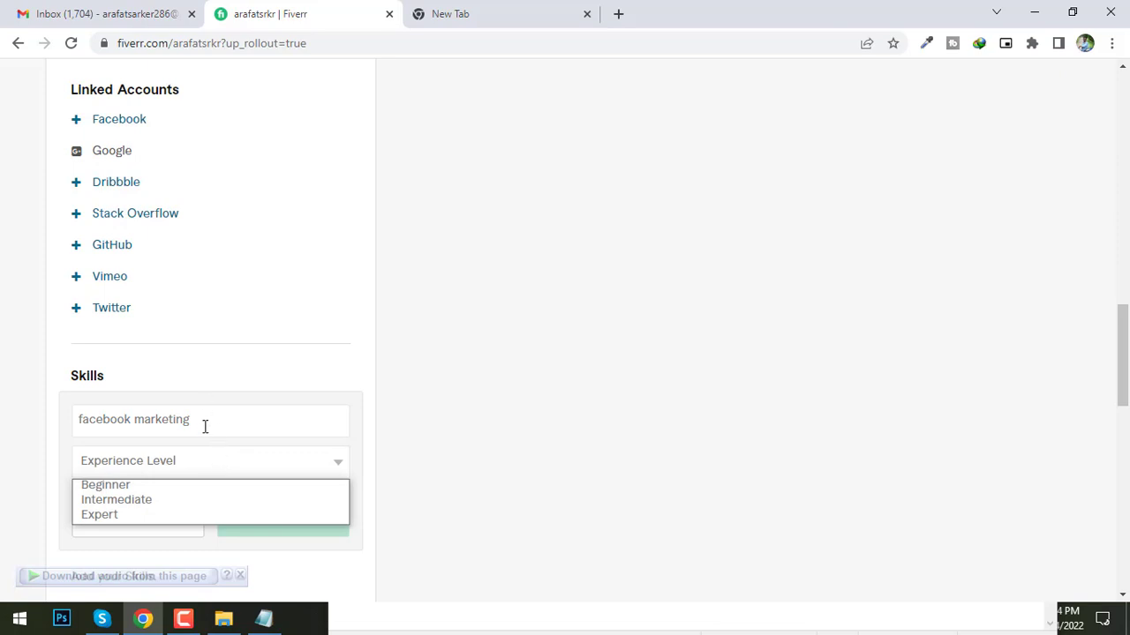
click(205, 425)
key(BackSpace)
key(BackSpace)
key(BackSpace)
key(BackSpace)
key(BackSpace)
key(BackSpace)
key(BackSpace)
key(BackSpace)
key(BackSpace)
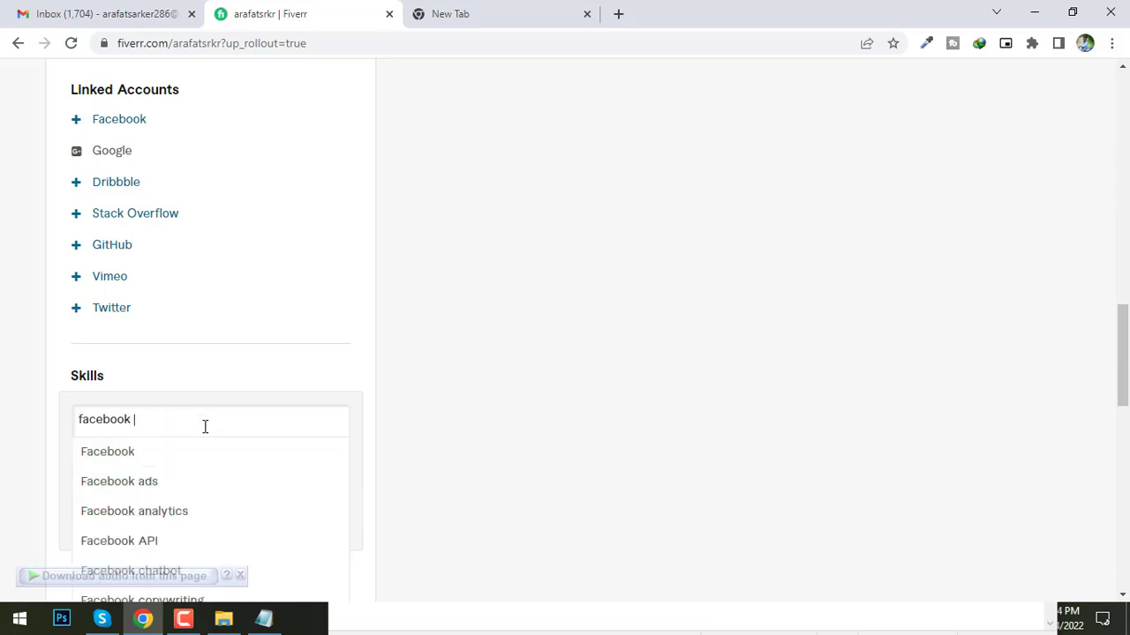
click(124, 490)
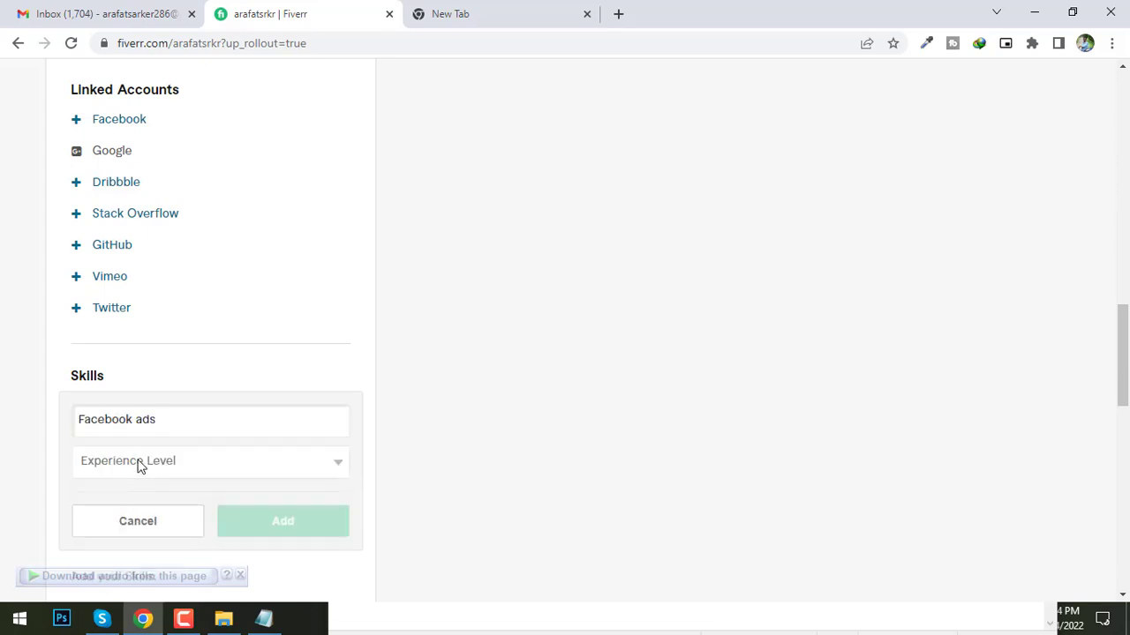
click(139, 464)
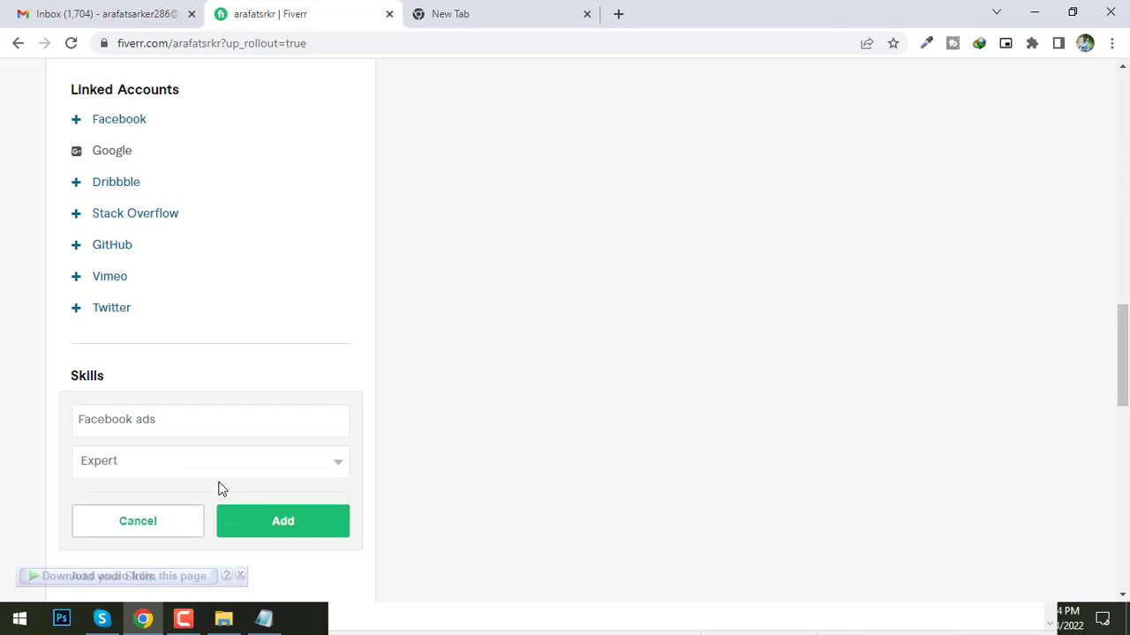
click(282, 532)
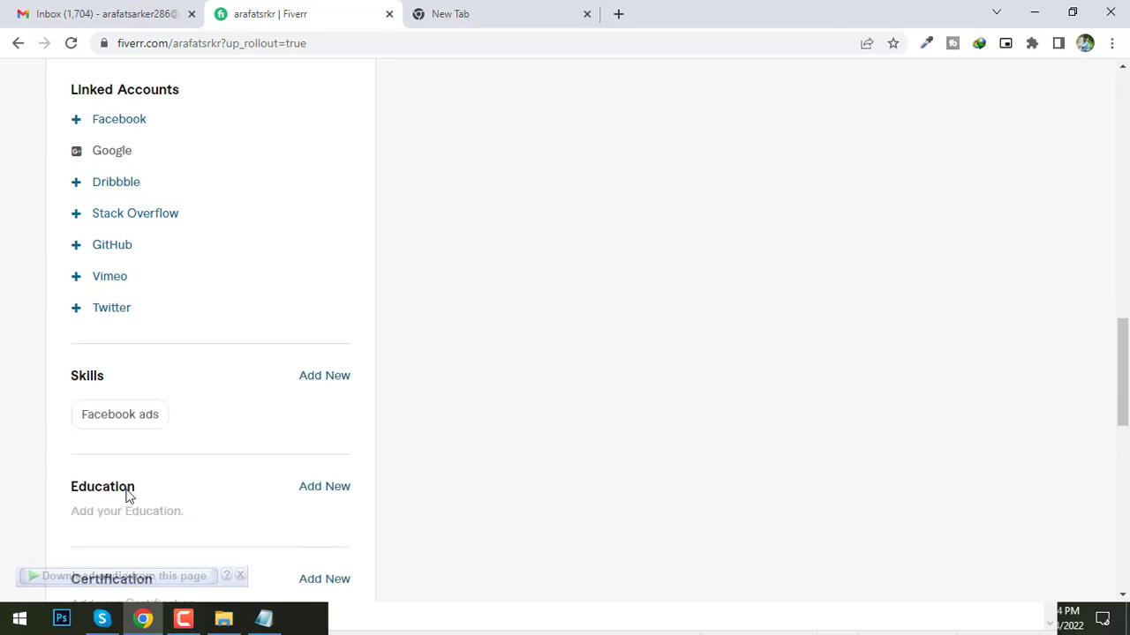
- Add Adobe Photoshop to the profile skills at Expert level
click(330, 376)
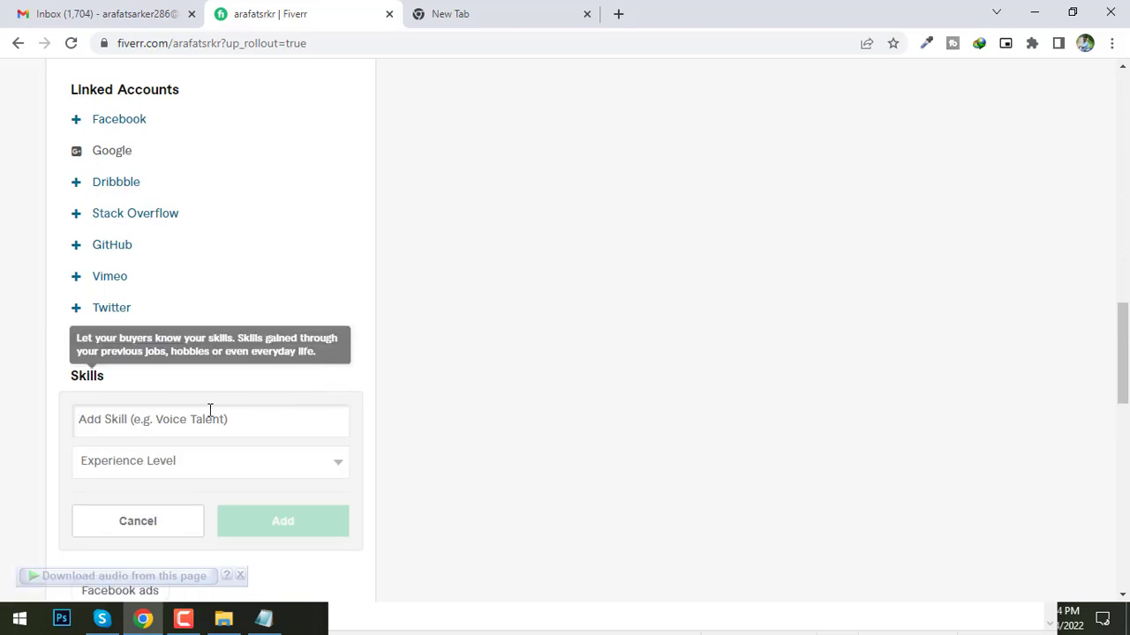
text(adobe)
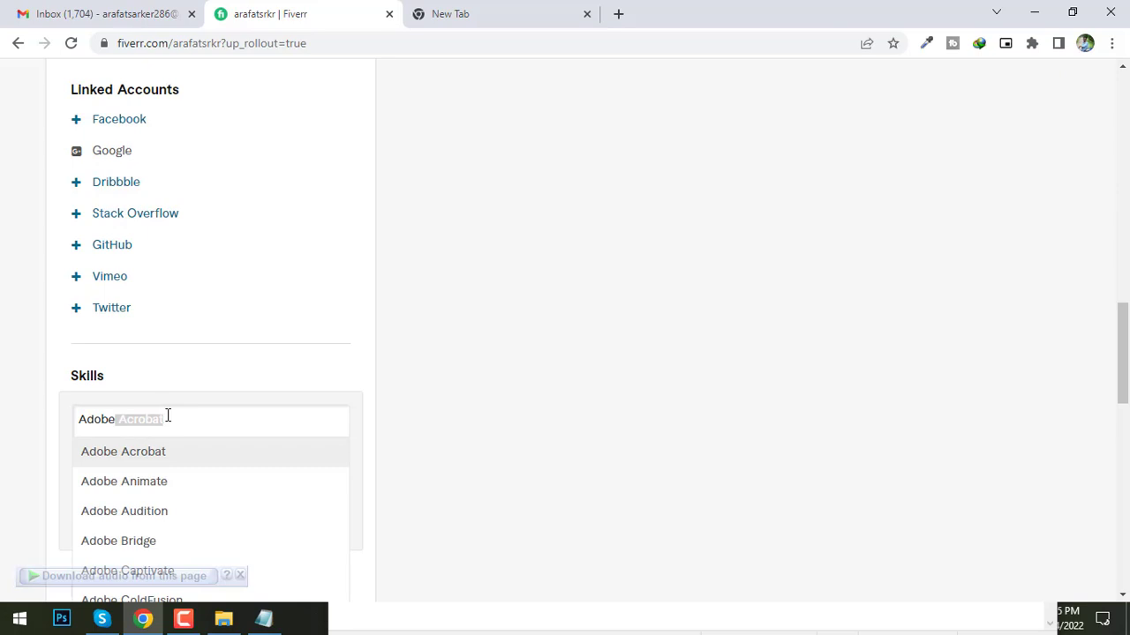
text( photo)
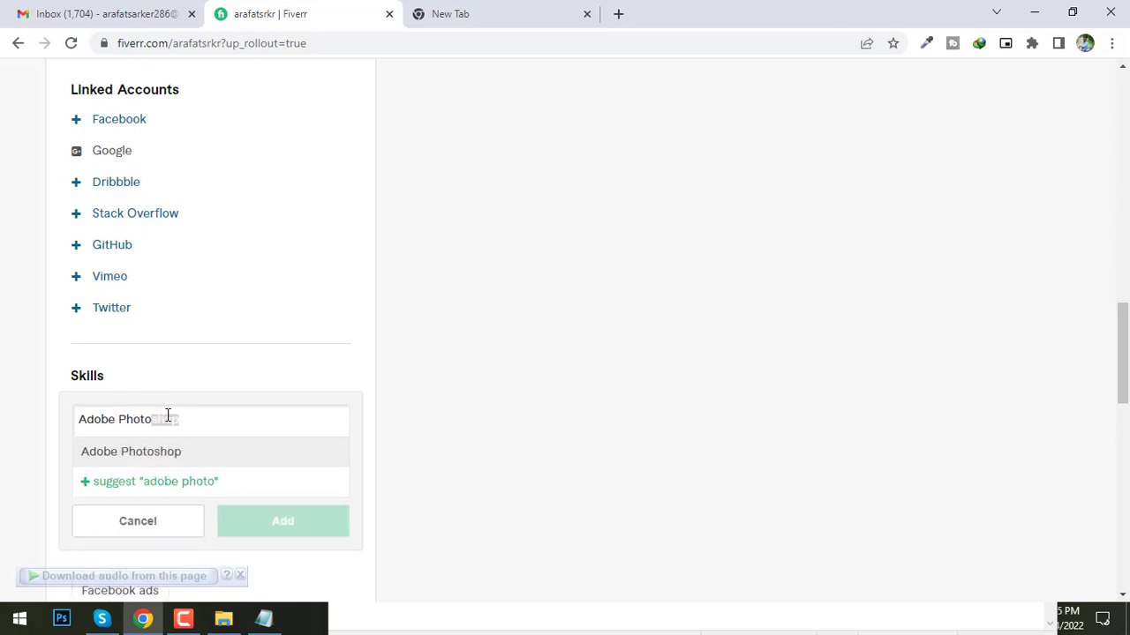
click(166, 458)
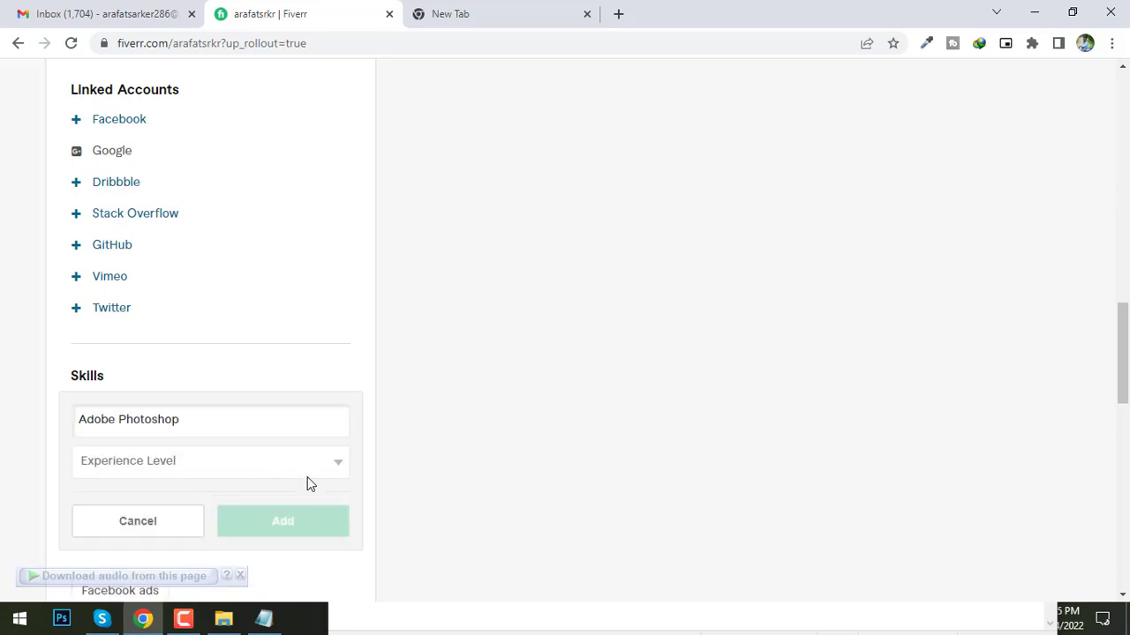
click(162, 454)
click(139, 519)
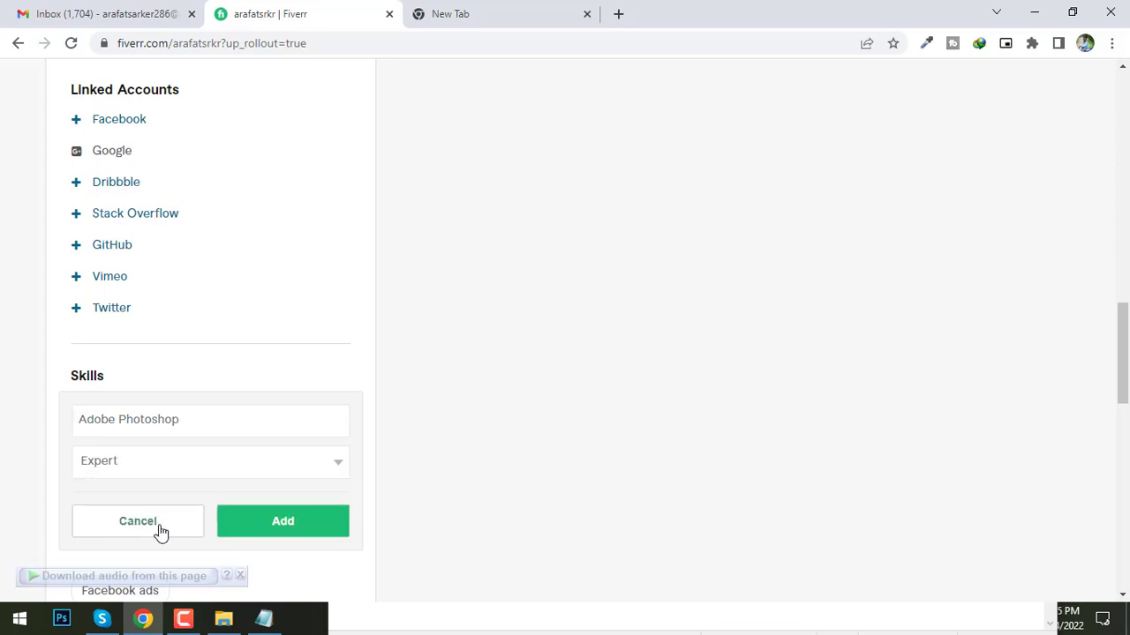
click(330, 530)
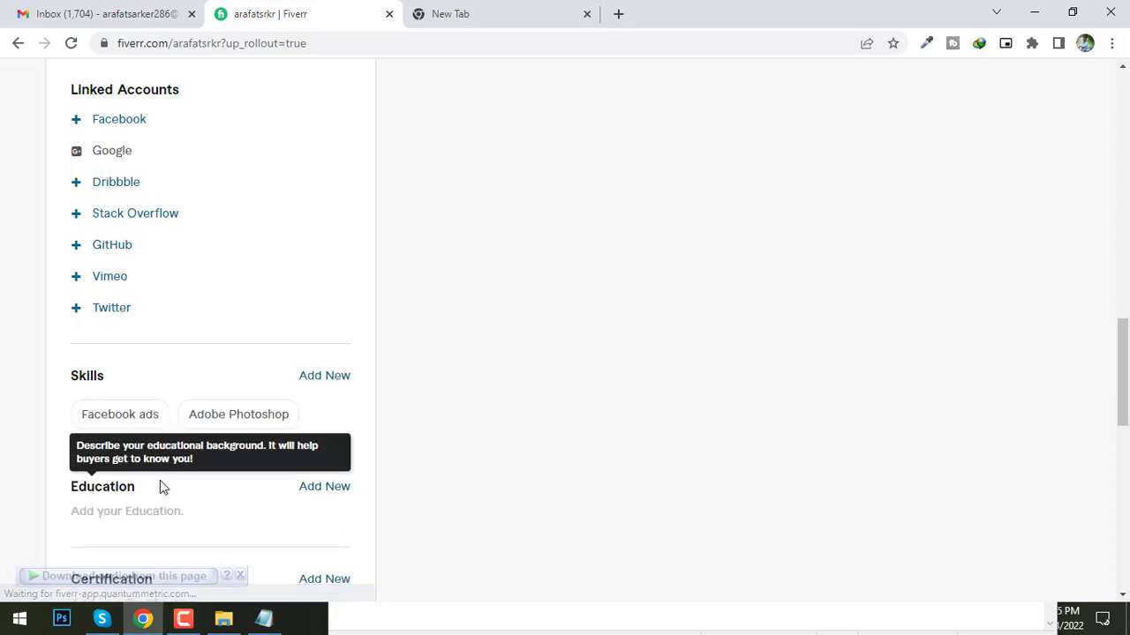
click(320, 376)
- Add Adobe Illustrator to the skills list at Expert level
click(196, 418)
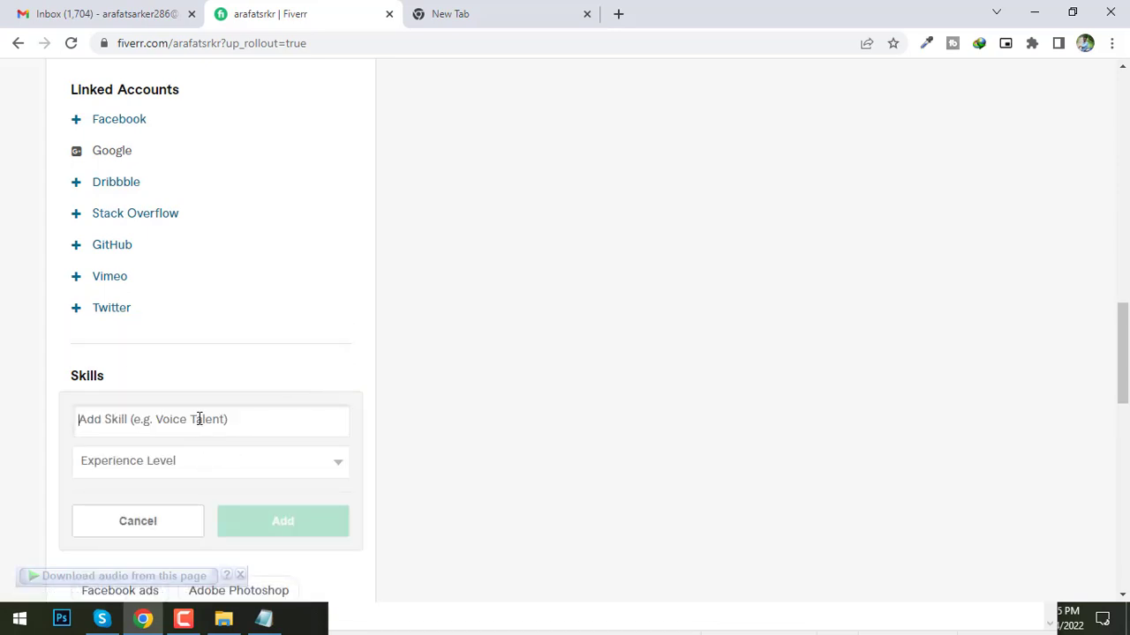
text(adobe )
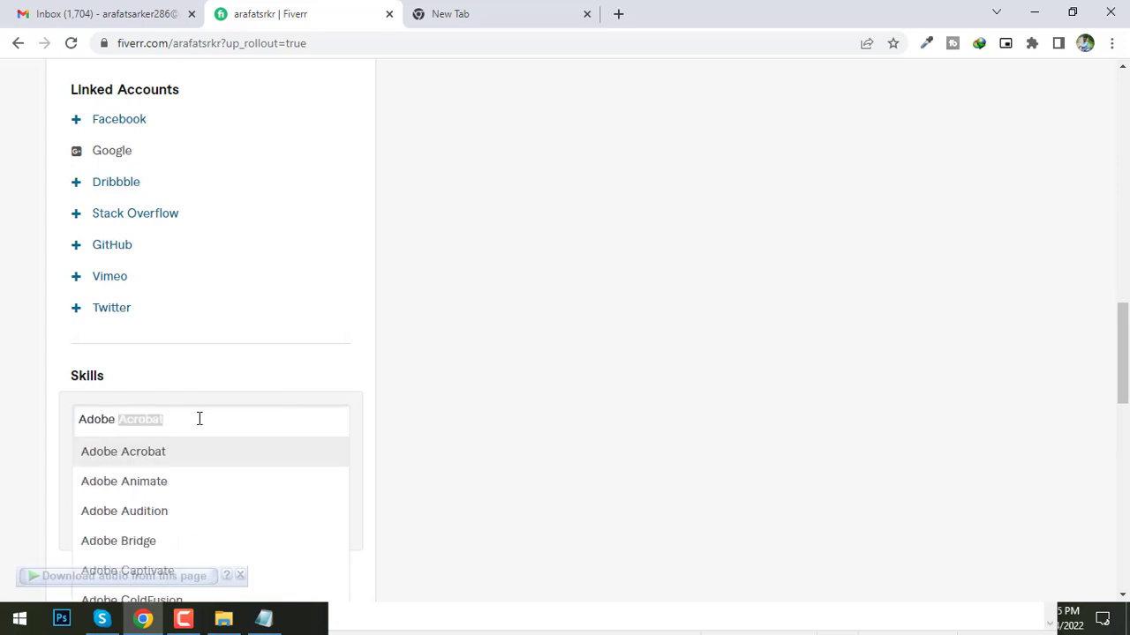
text(illus)
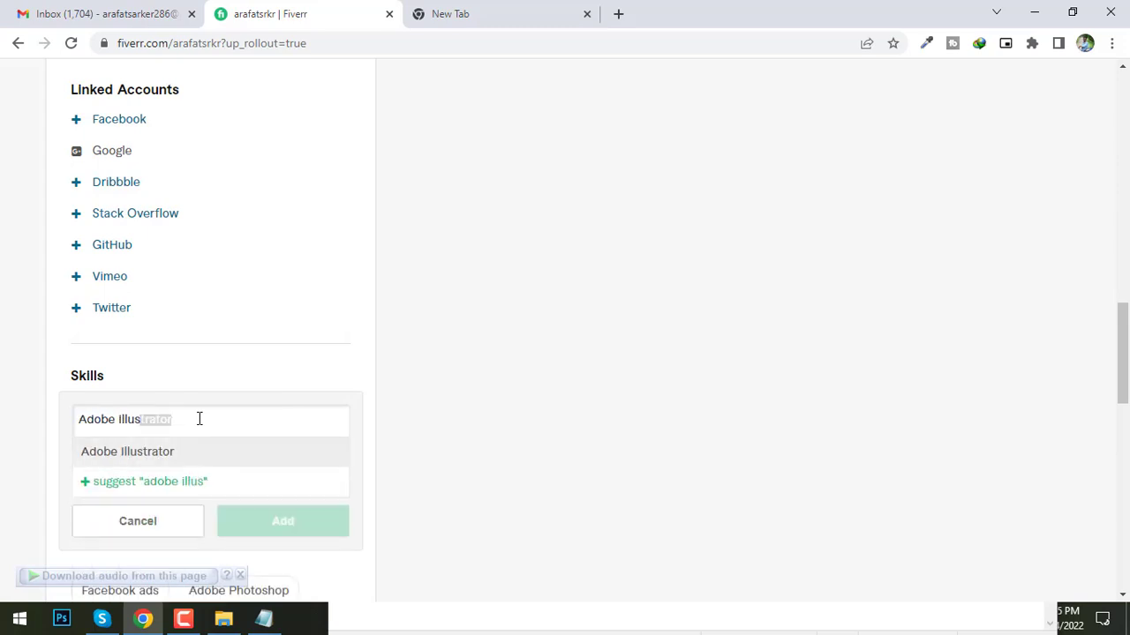
click(189, 459)
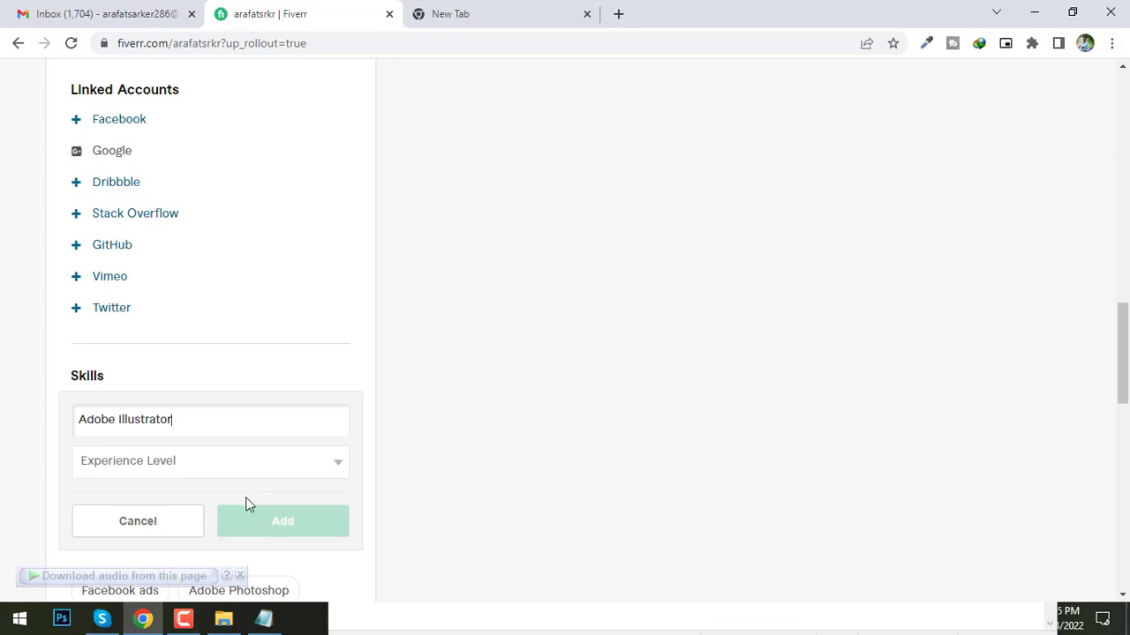
click(214, 459)
click(181, 517)
click(252, 530)
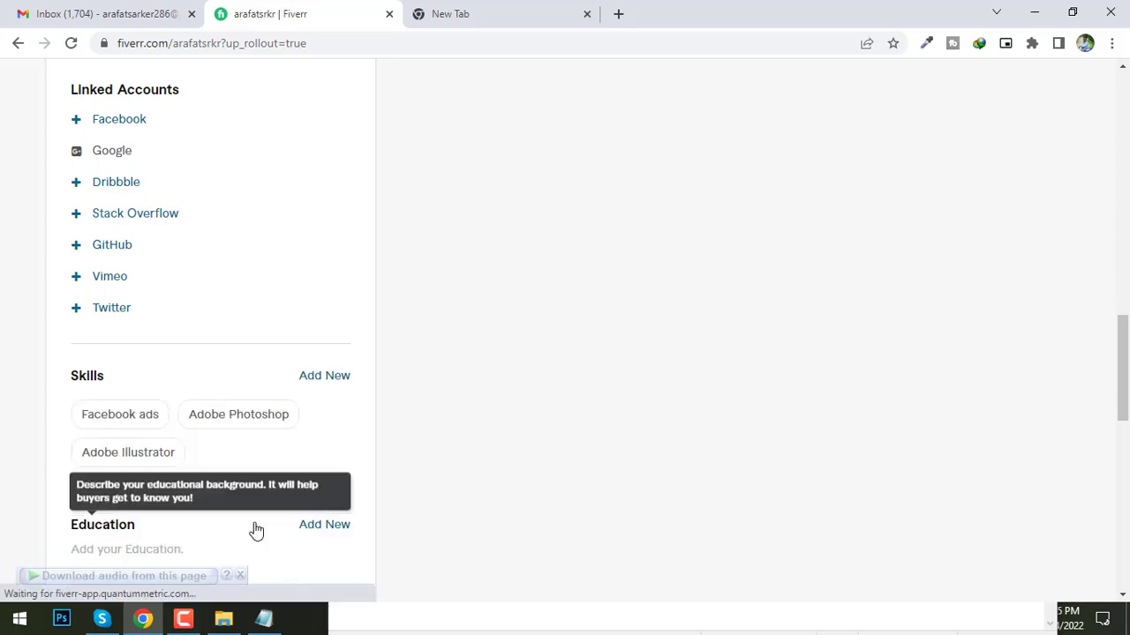
- Add Image background removal to the skills list at Expert level
scroll(335, 448, down, 1)
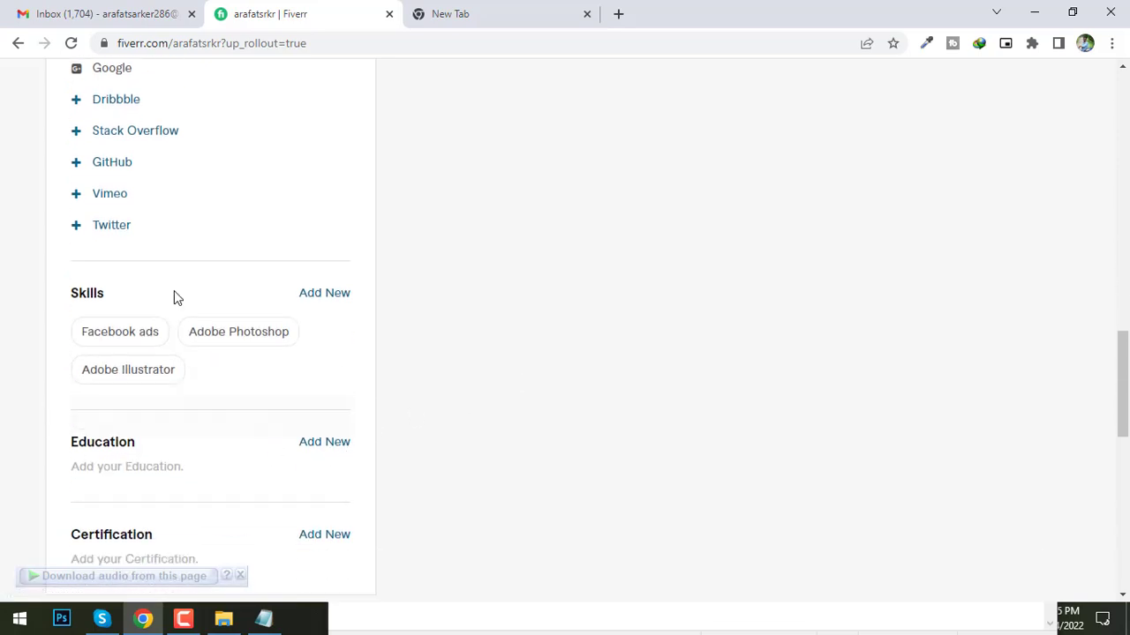
click(319, 298)
text(Imag)
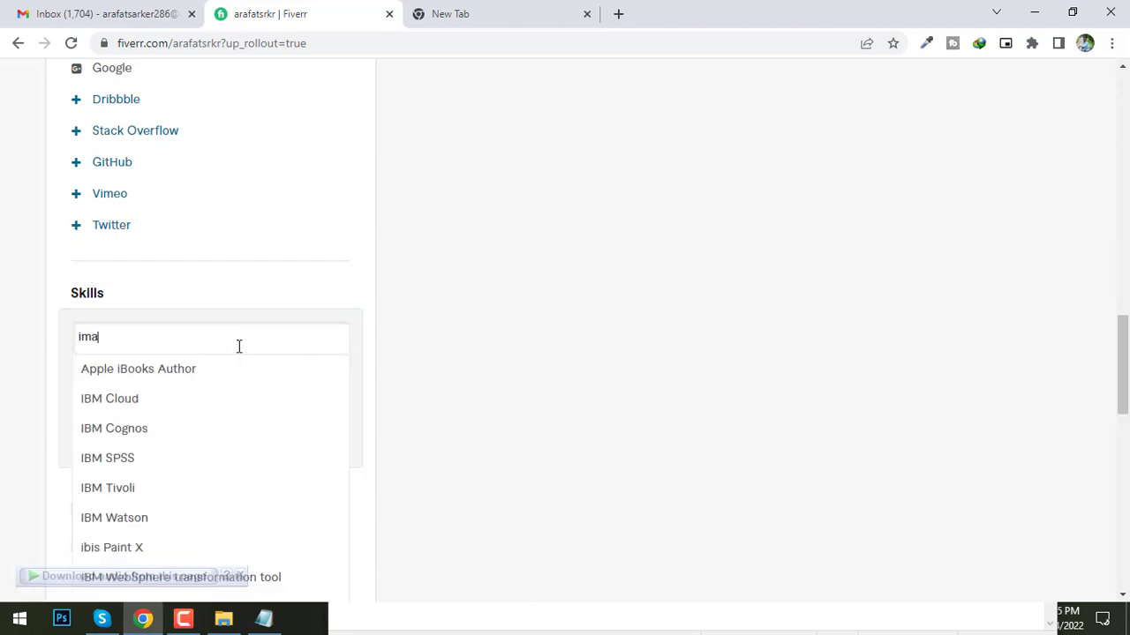
text(e)
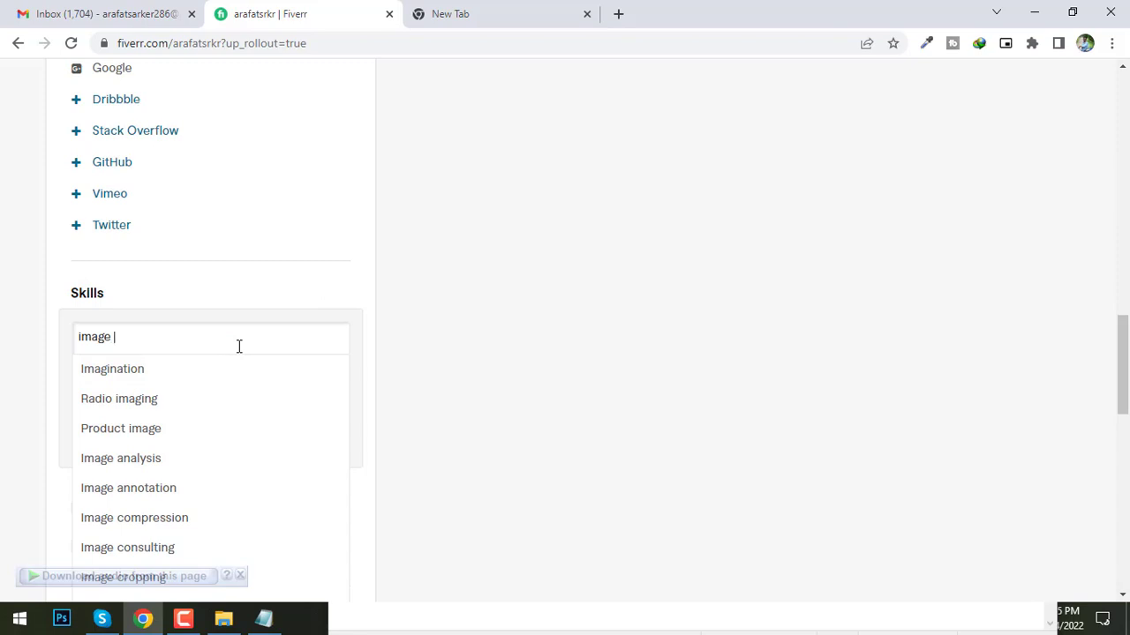
text( bac)
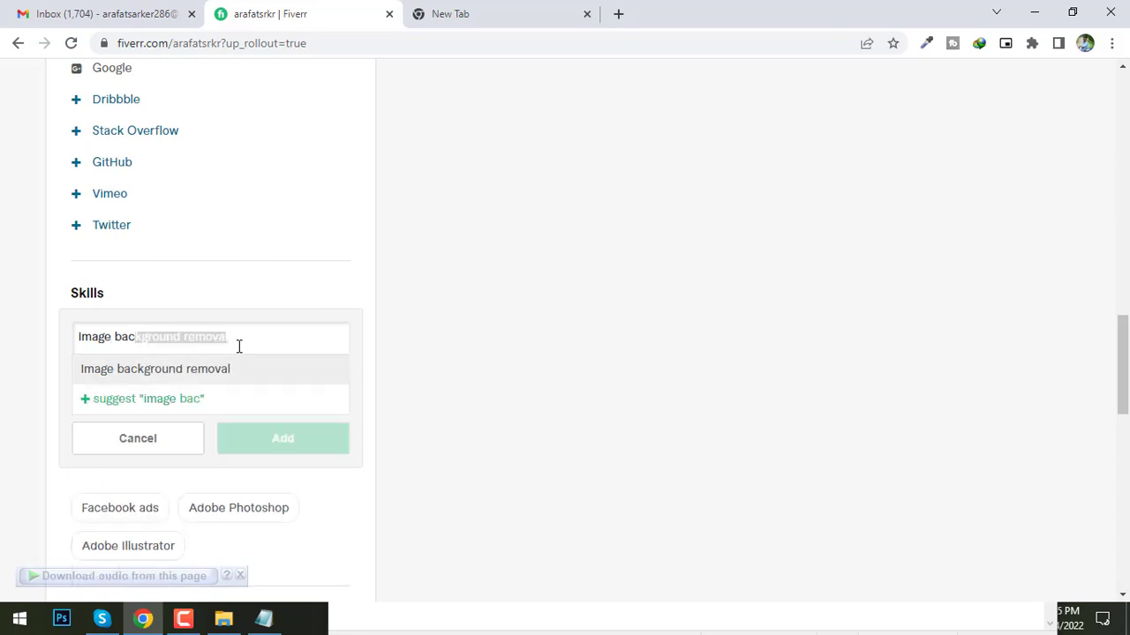
click(220, 380)
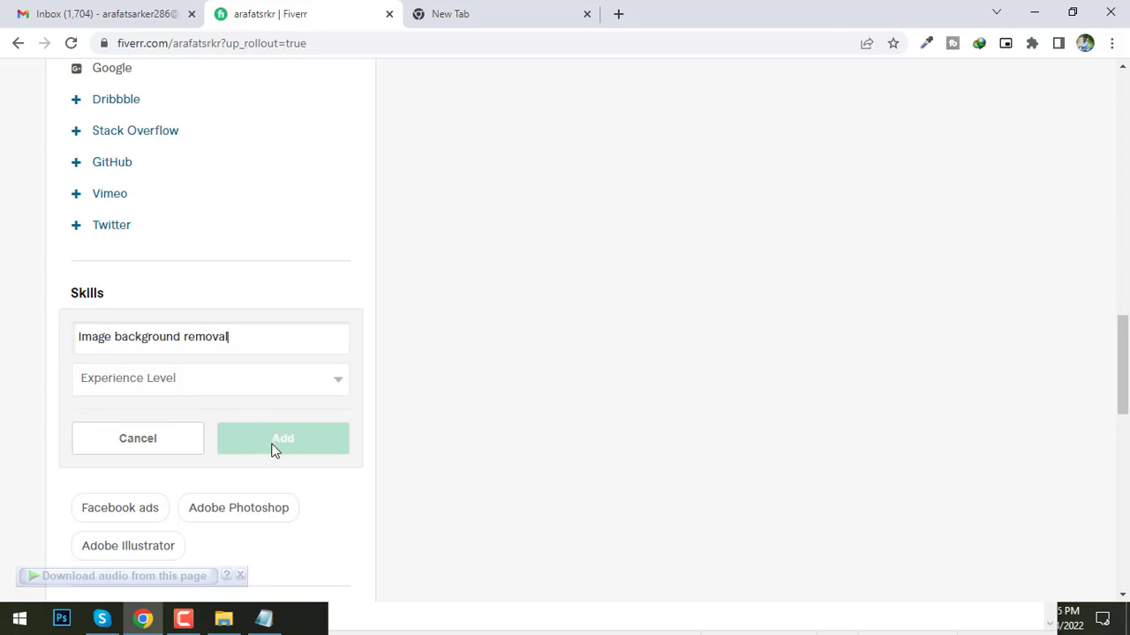
click(238, 389)
click(198, 432)
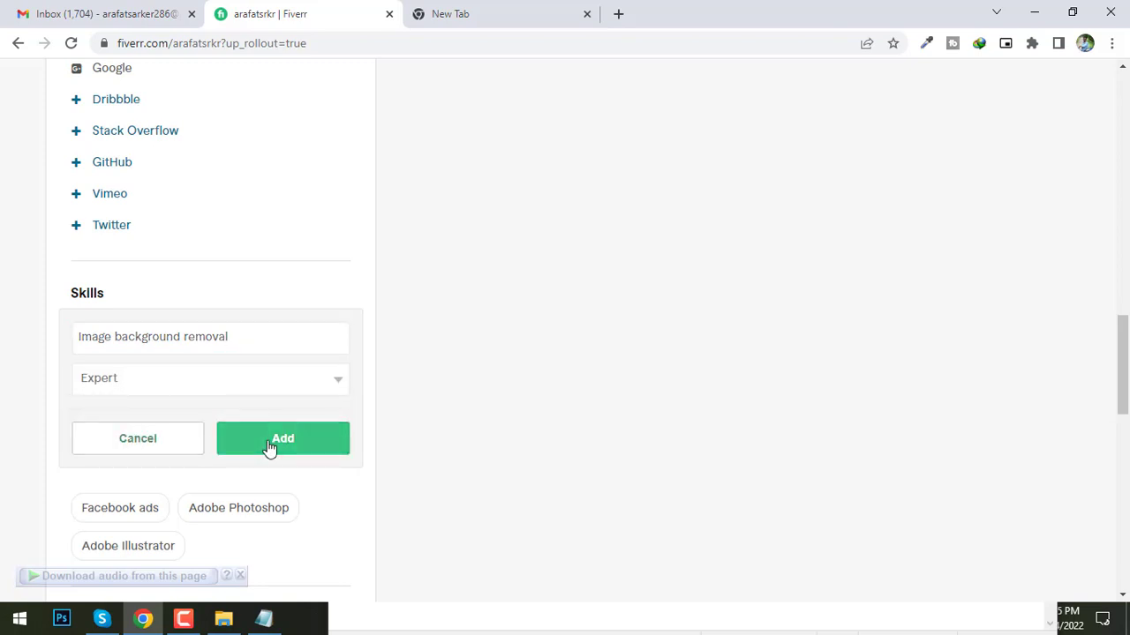
click(270, 443)
- Try skill names such as 'Documen', 'edit dam' and 'doc' without adding any
click(323, 293)
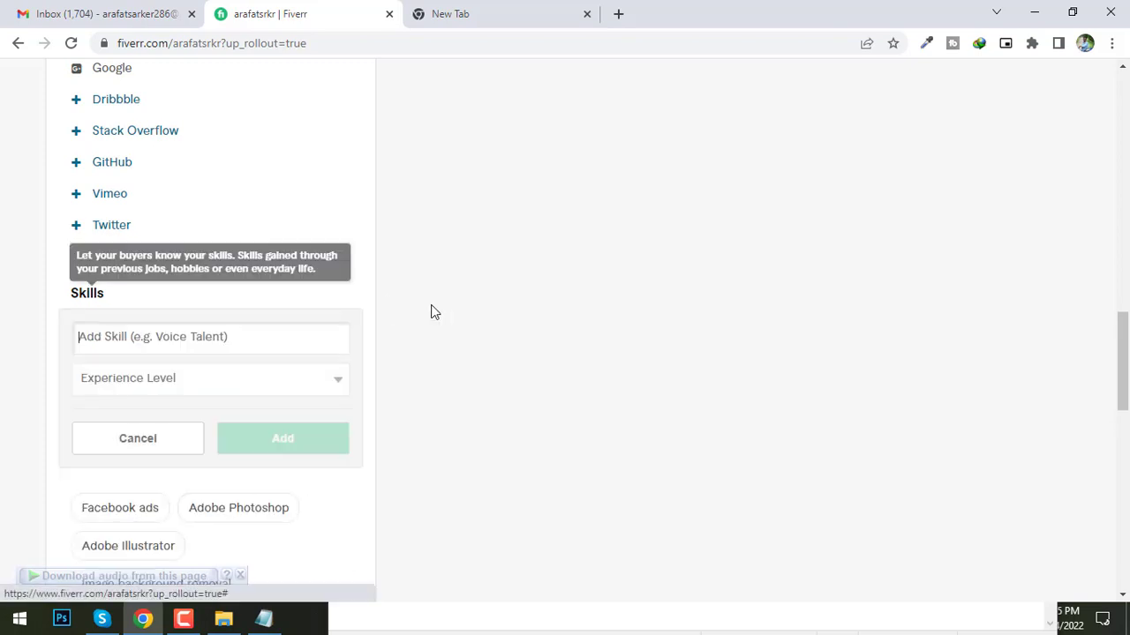
text(Docu)
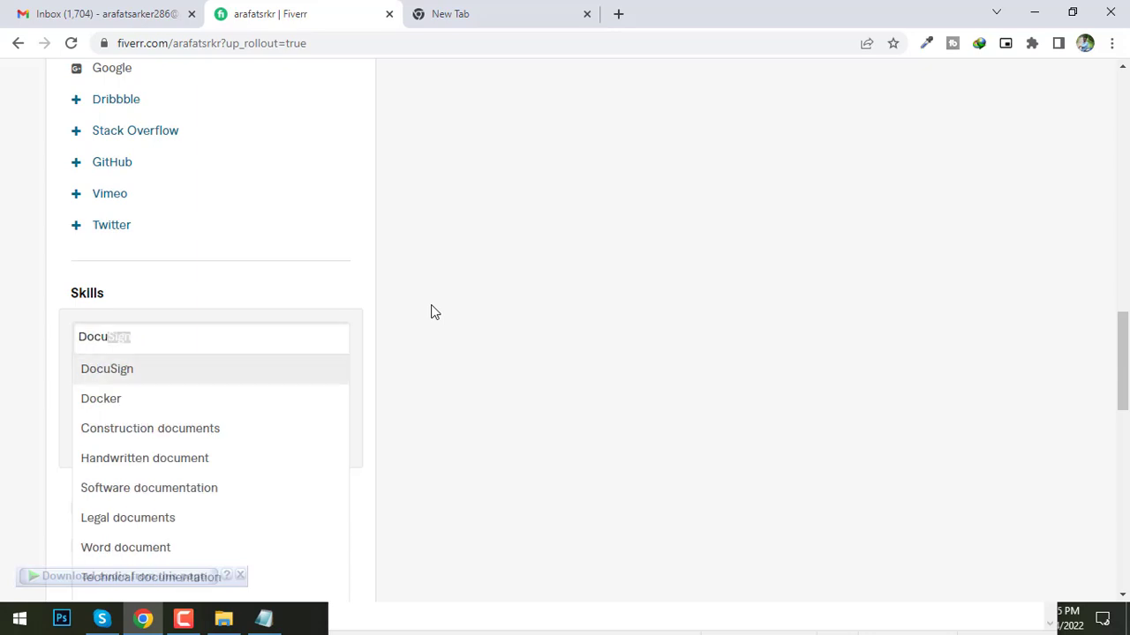
text(men)
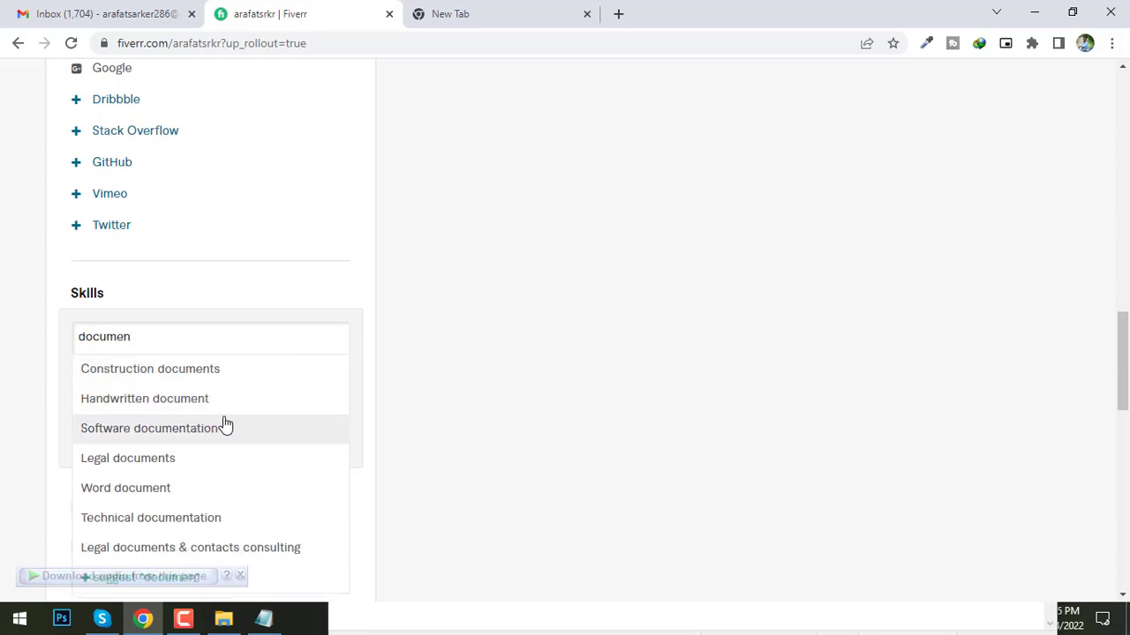
scroll(223, 423, down, 1)
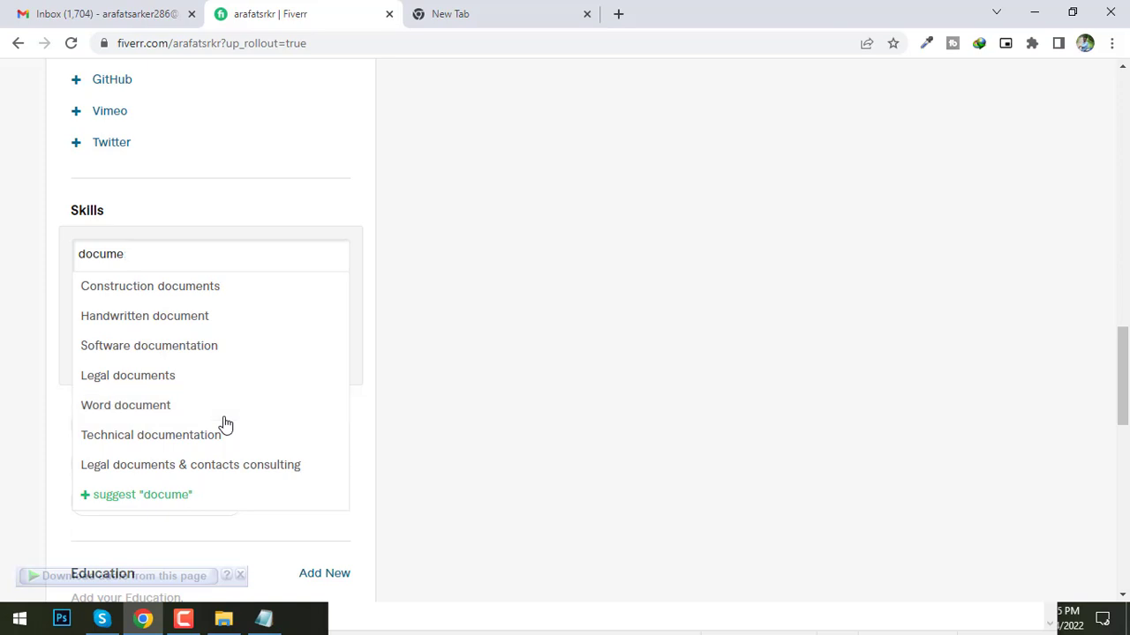
key(ctrl+a)
key(BackSpace)
text(edit )
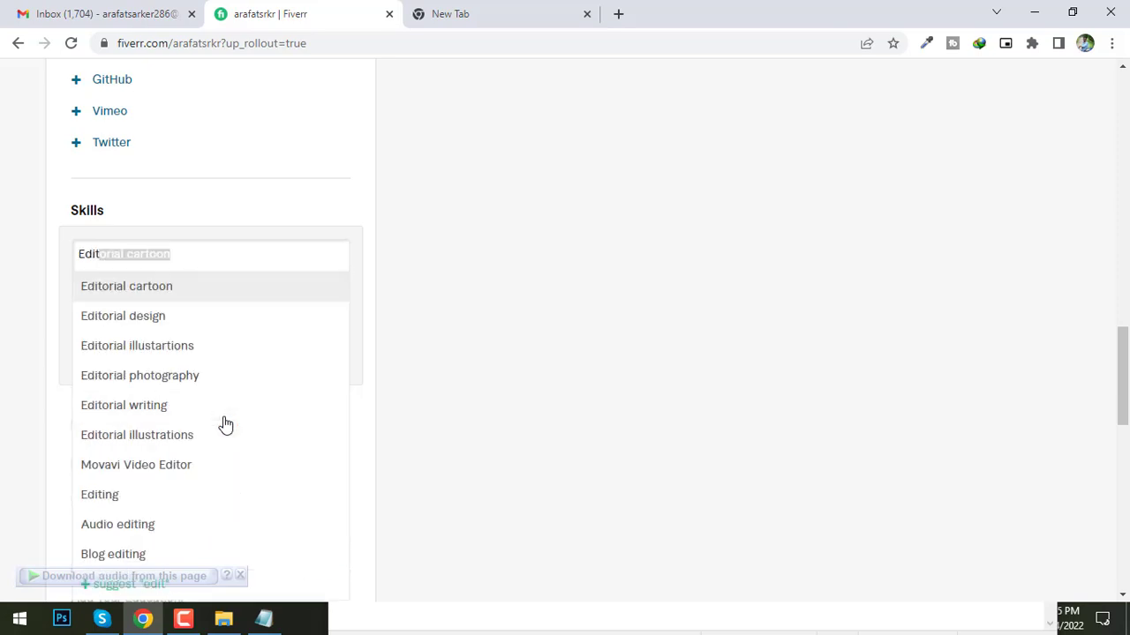
text(dam)
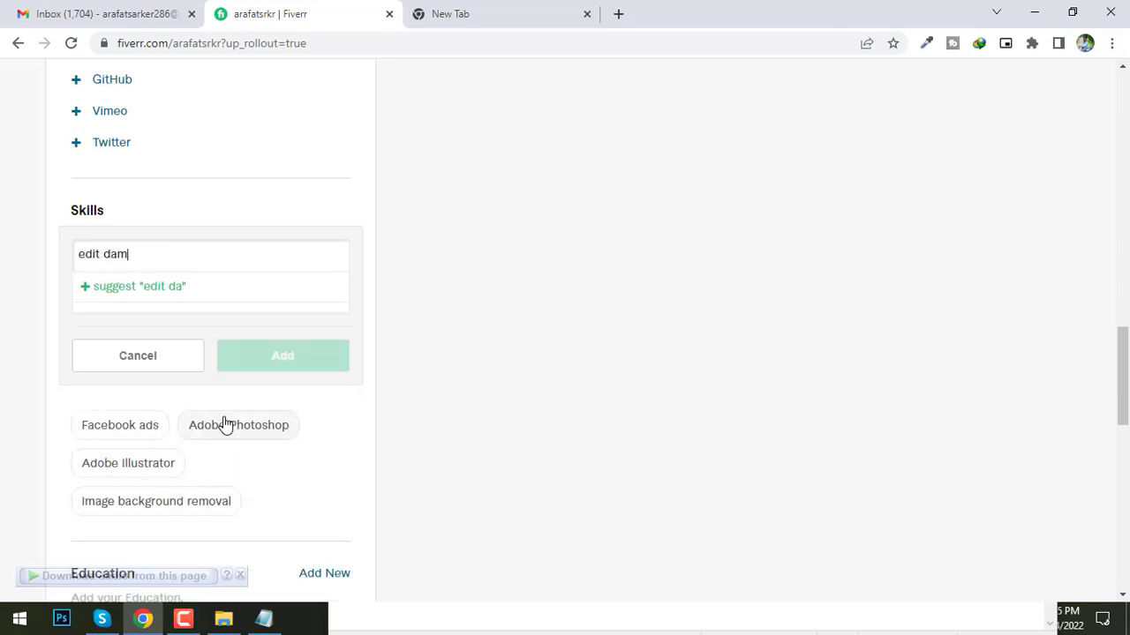
key(BackSpace)
key(BackSpace)
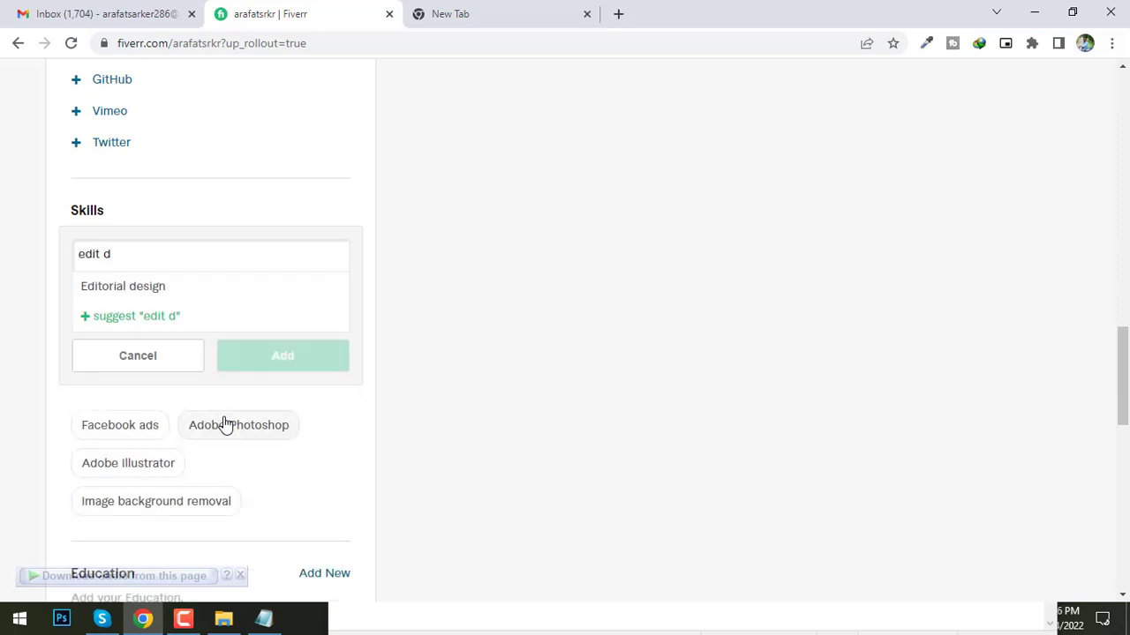
key(BackSpace)
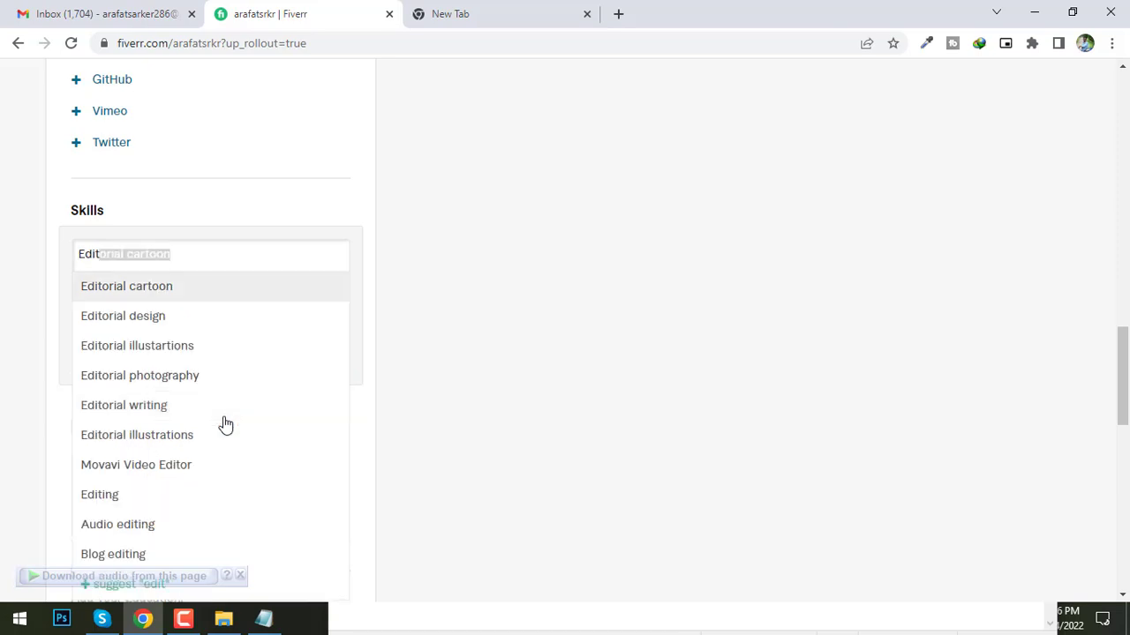
text(doc)
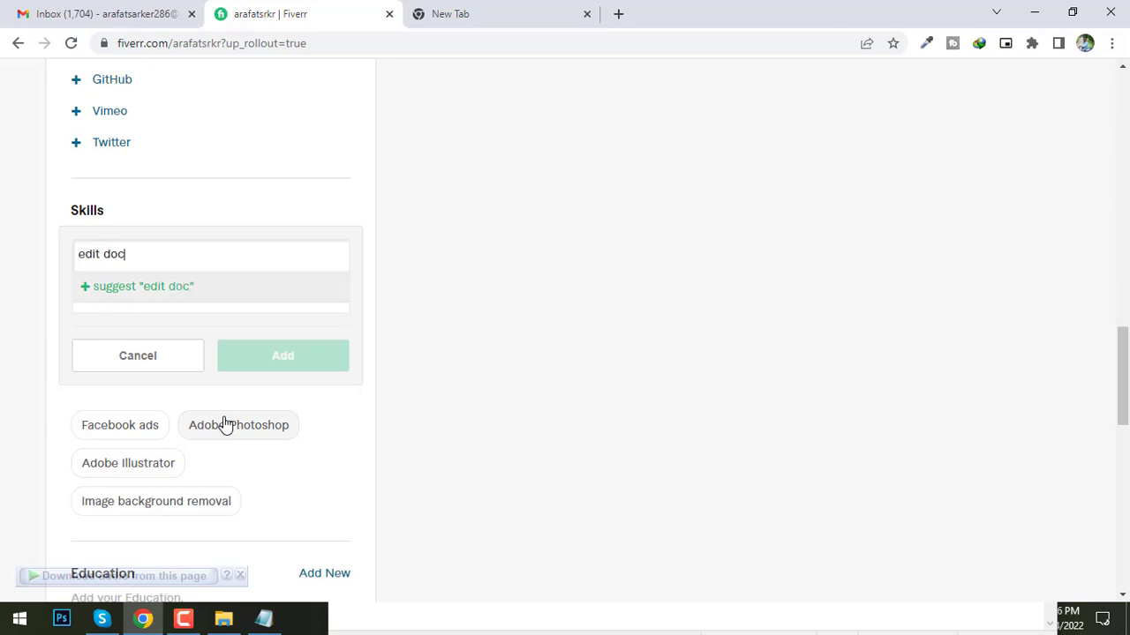
key(BackSpace)
key(BackSpace)
key(BackSpace)
key(BackSpace)
key(BackSpace)
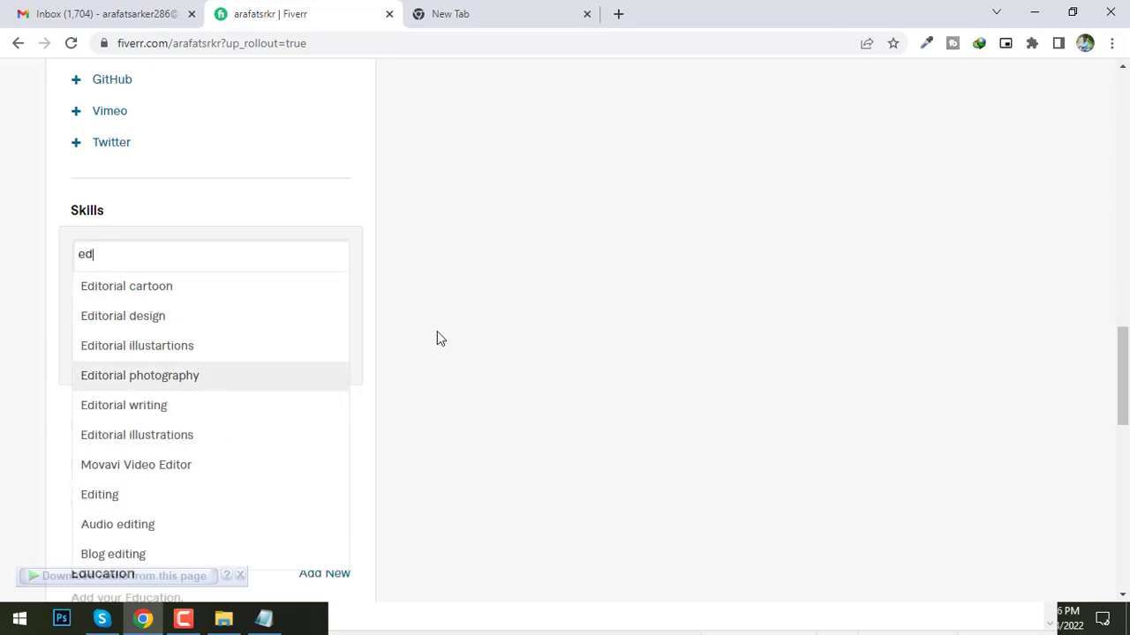
click(474, 297)
- Try 'psd' and 'Video' as skill names, then cancel the unfinished skill entry
click(169, 256)
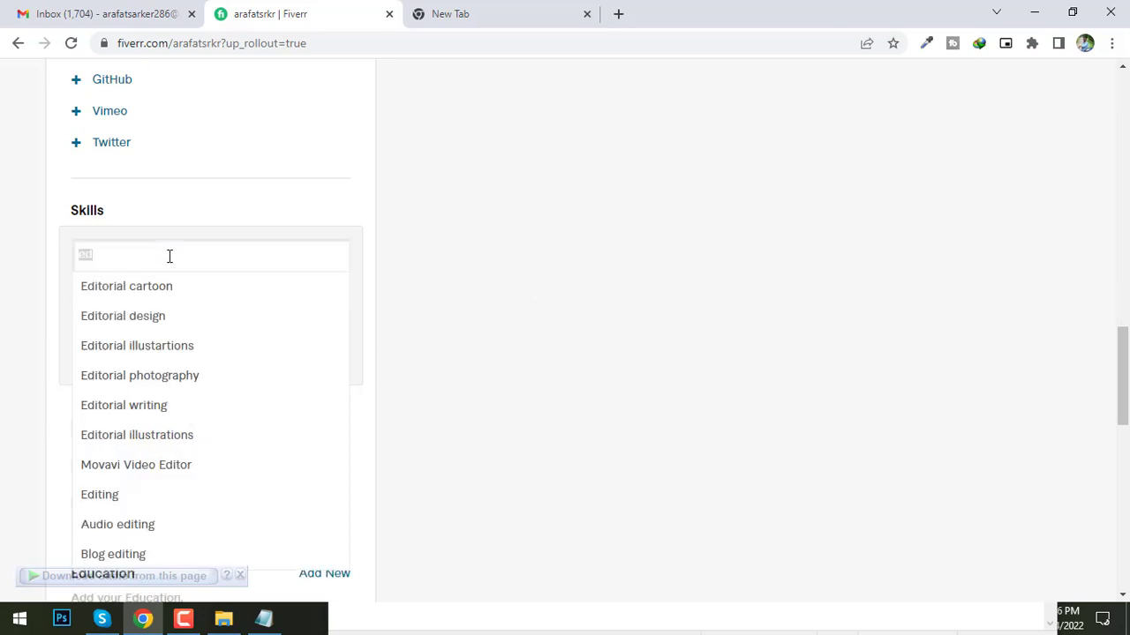
key(BackSpace)
text(P)
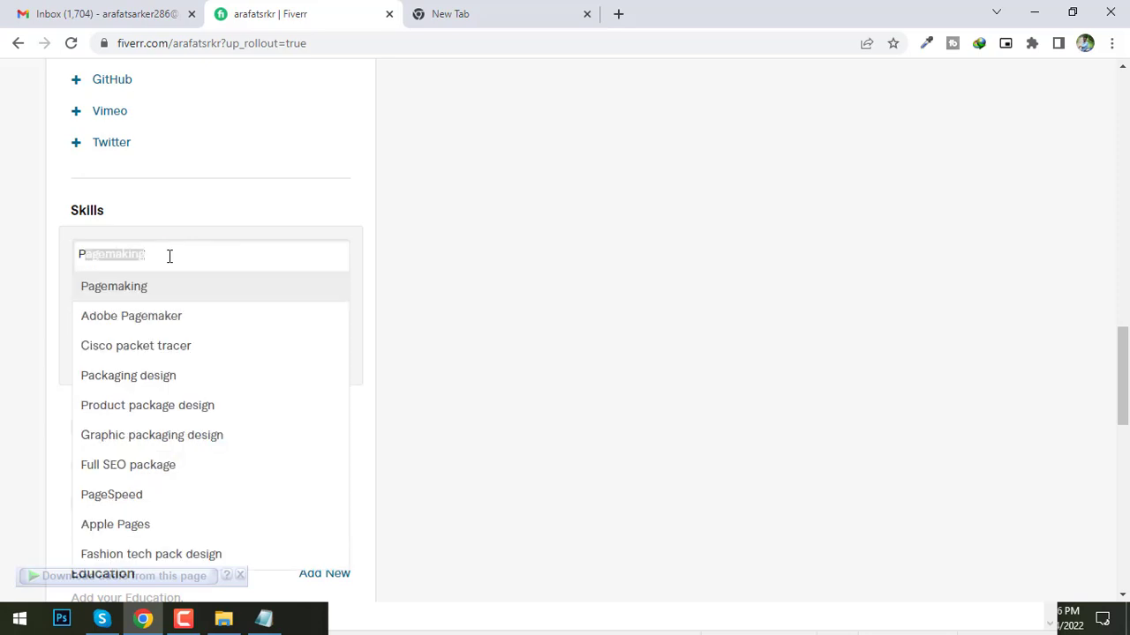
key(BackSpace)
text(psd)
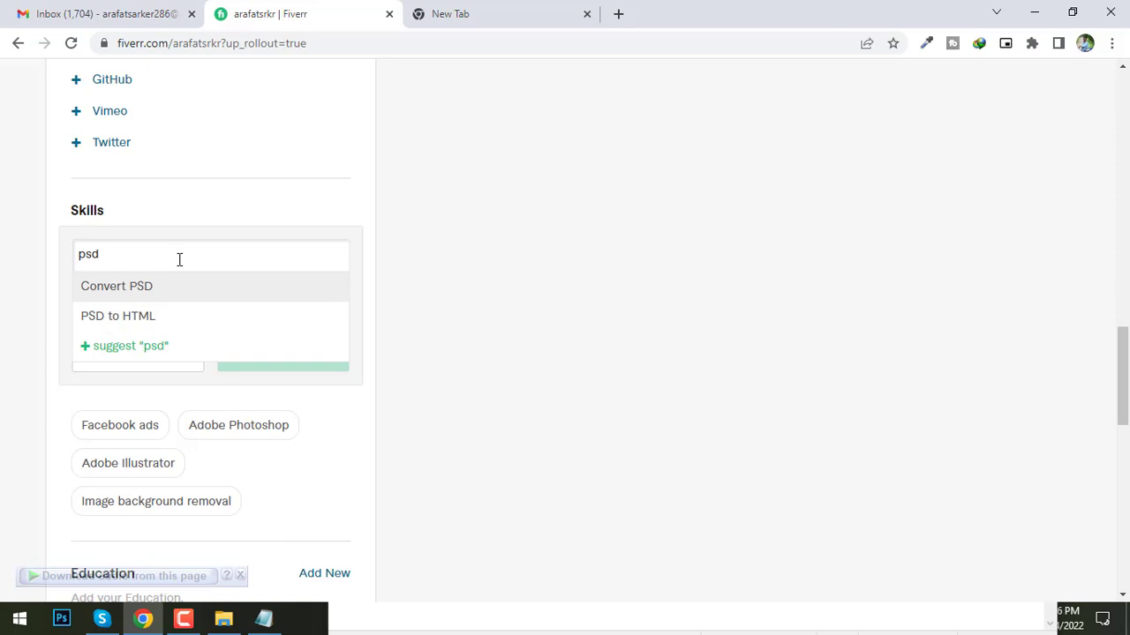
key(BackSpace)
key(BackSpace)
key(BackSpace)
text(Vide)
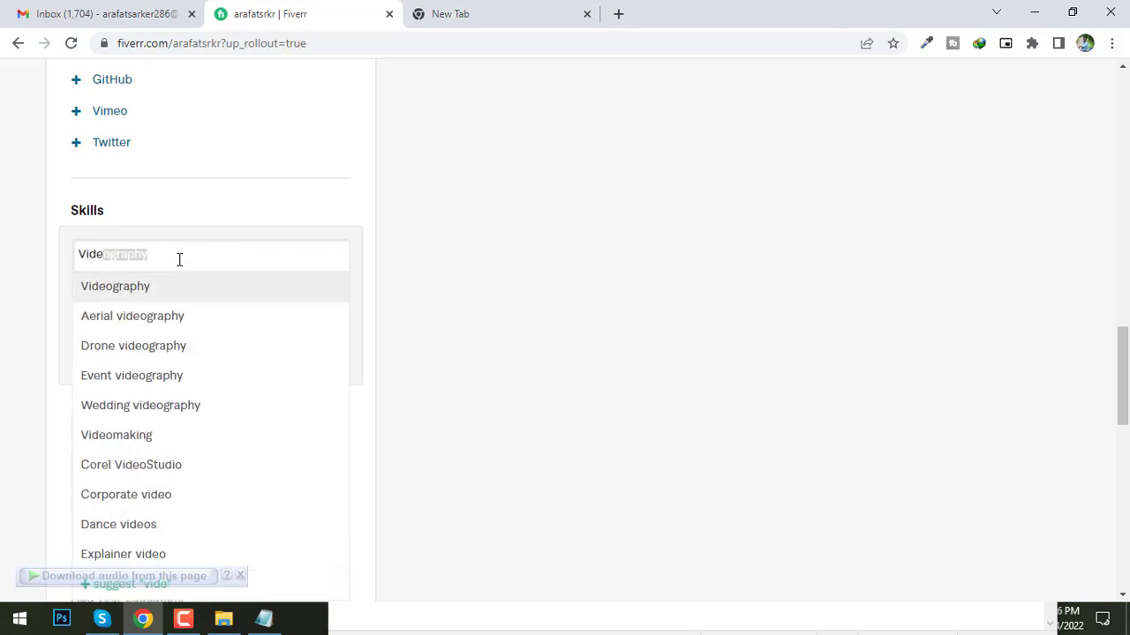
text(o)
key(BackSpace)
key(BackSpace)
key(BackSpace)
key(BackSpace)
key(BackSpace)
click(460, 313)
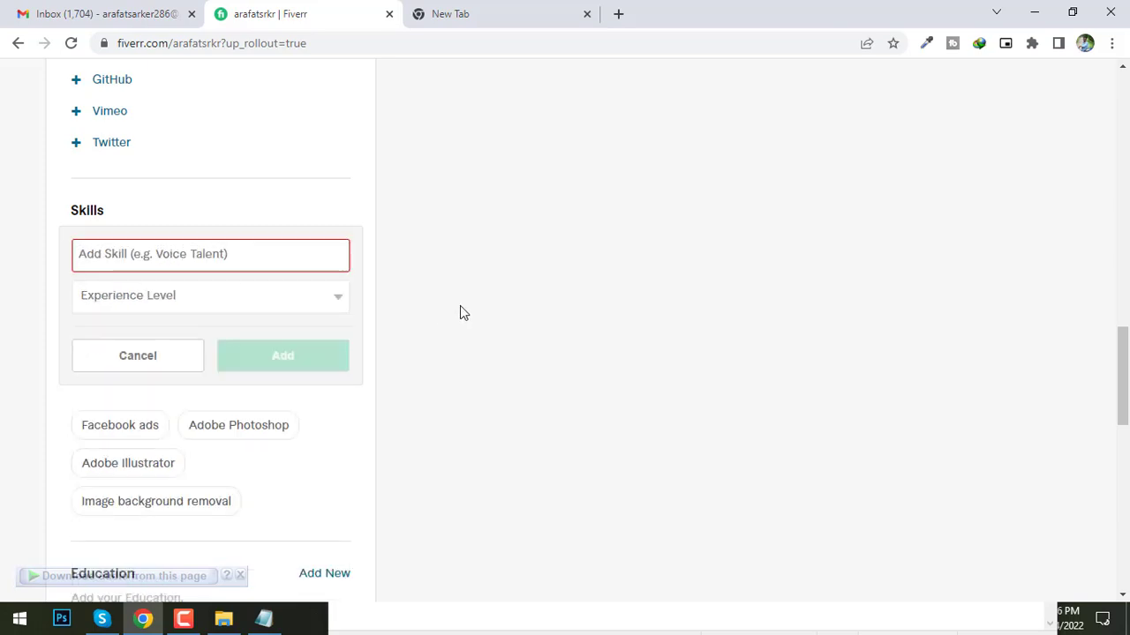
click(133, 356)
- Start a new education entry with Bangladesh and Green University Of Bangladesh
scroll(328, 371, down, 1)
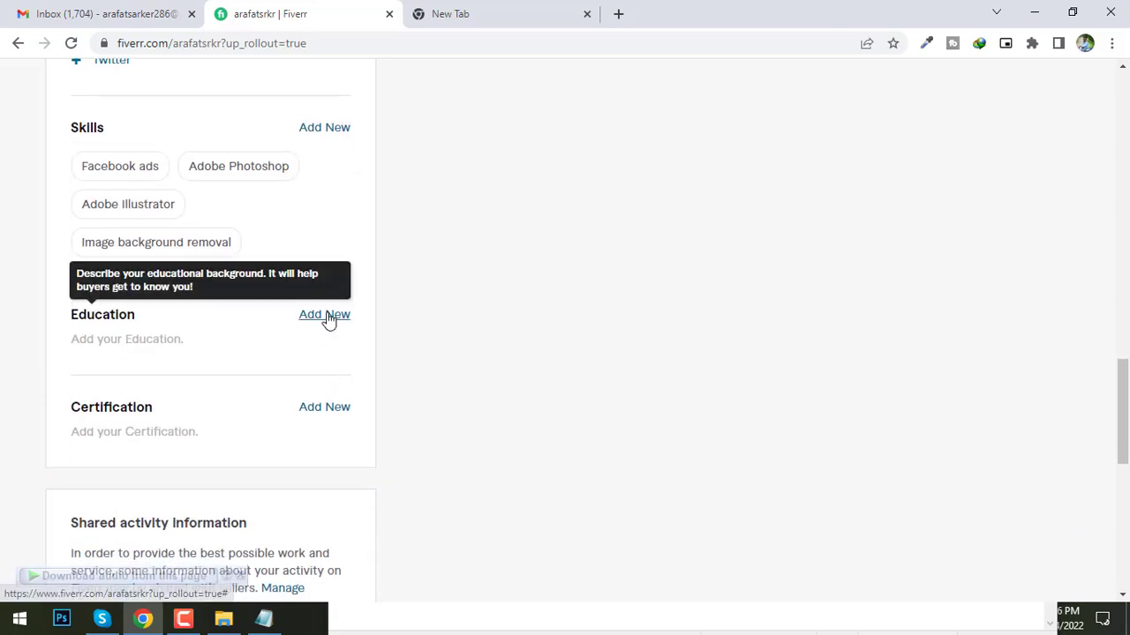
click(324, 315)
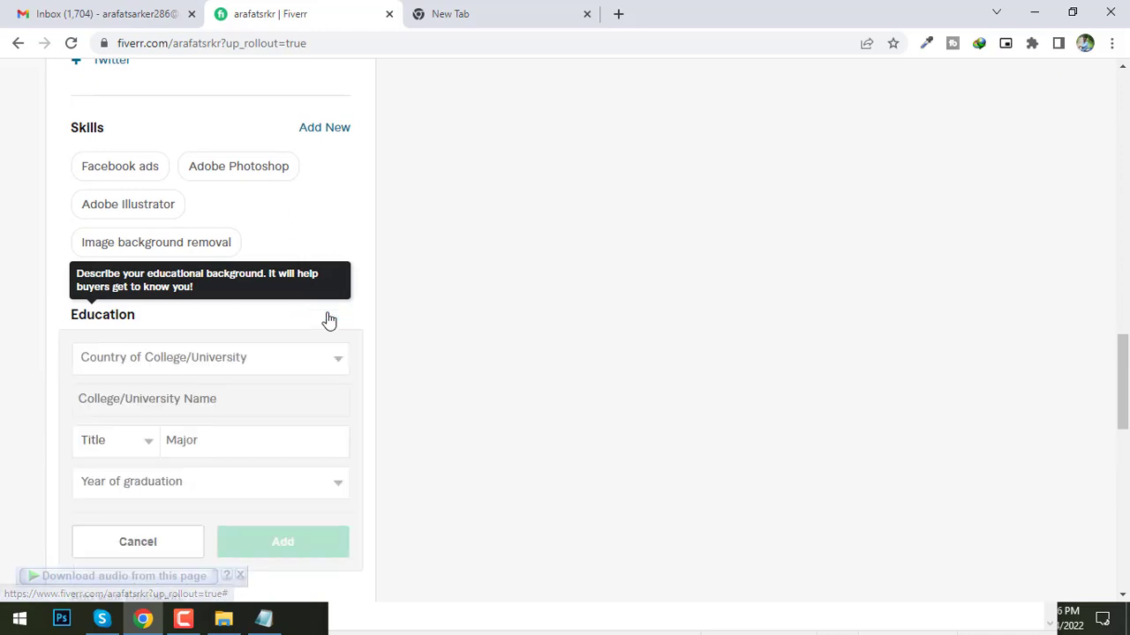
click(224, 357)
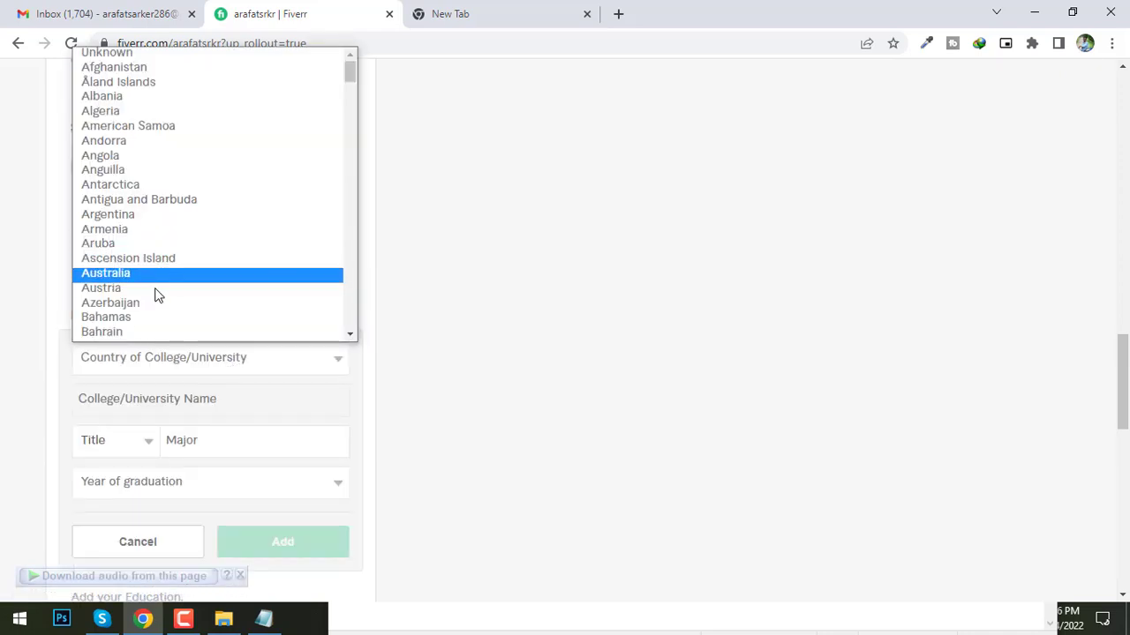
scroll(150, 318, down, 3)
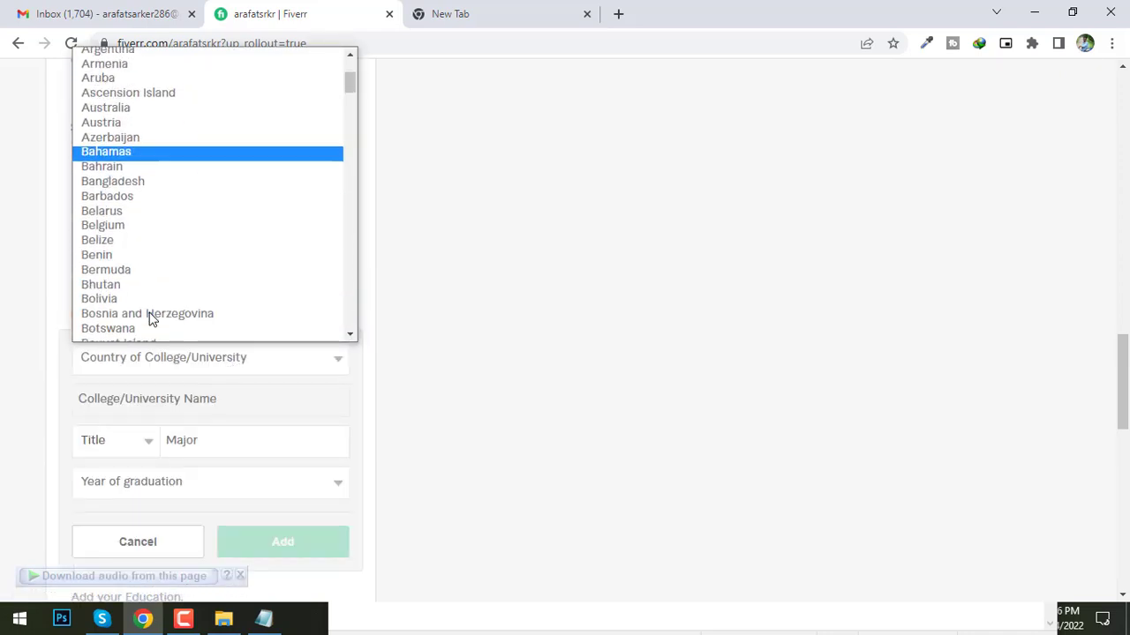
click(154, 181)
click(196, 392)
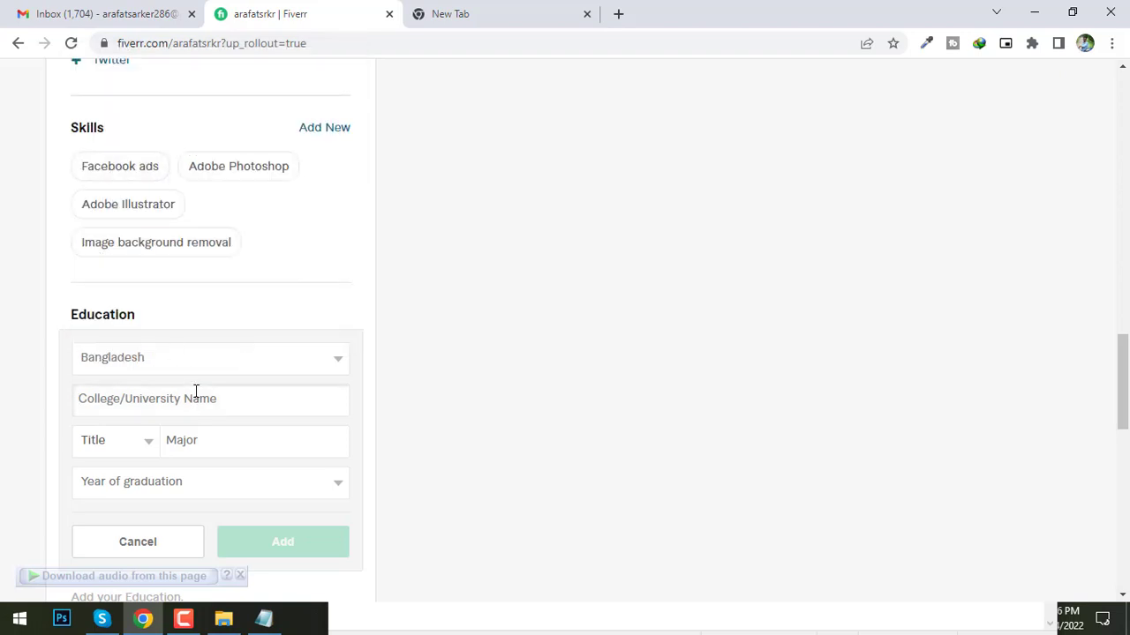
text(Gree)
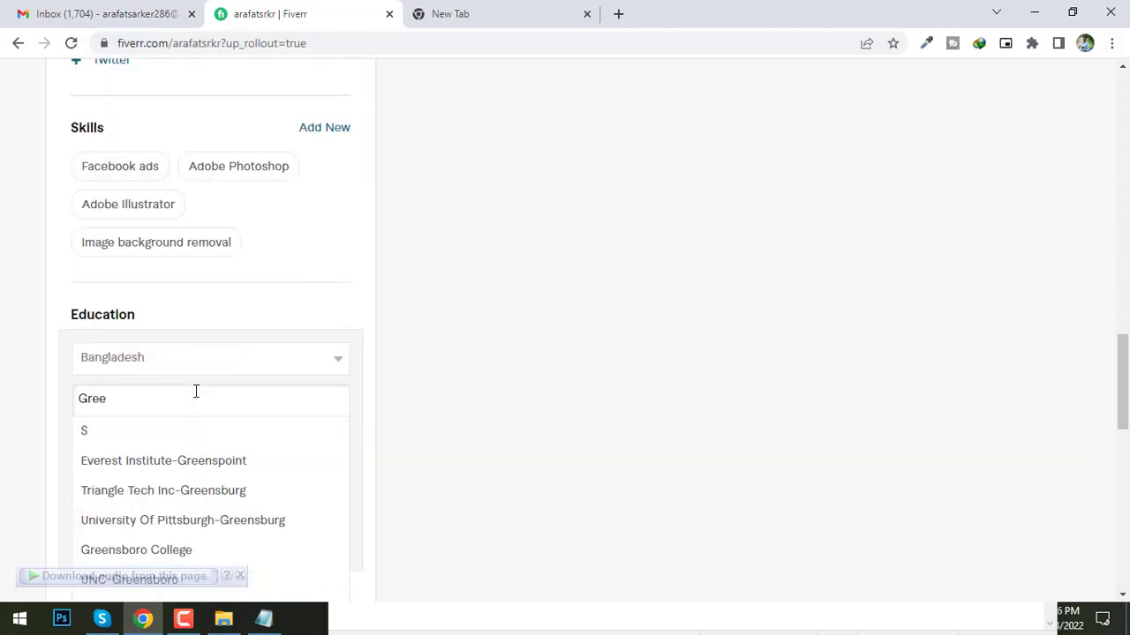
text(n Uni)
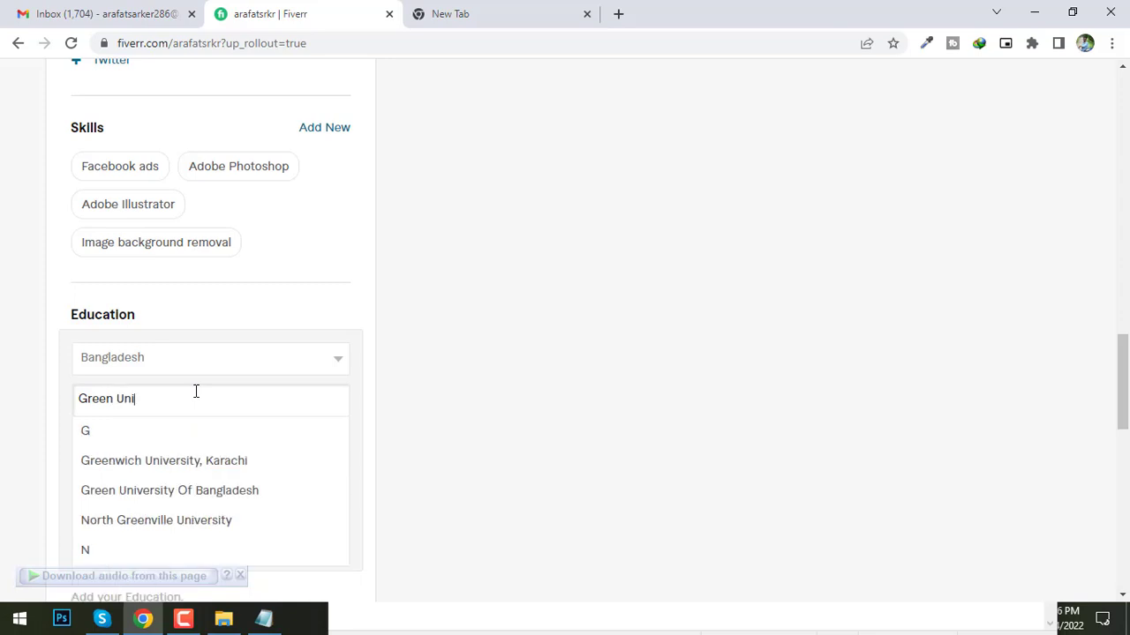
click(181, 493)
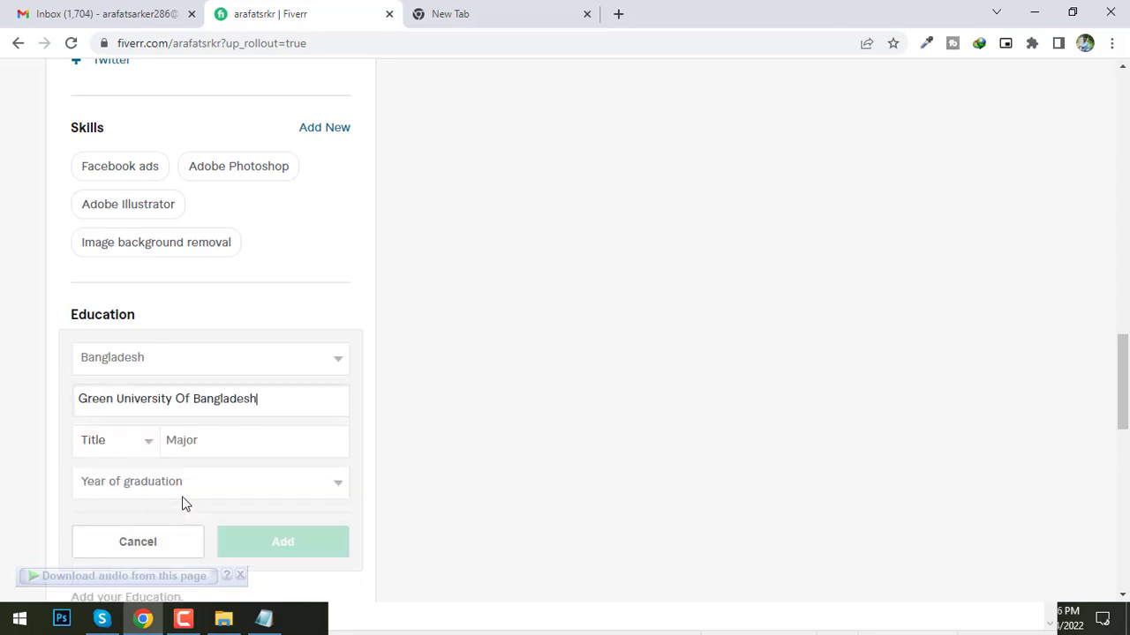
- Set the degree to B.Sc., major Cse, graduation year 2019, and add the entry
click(130, 433)
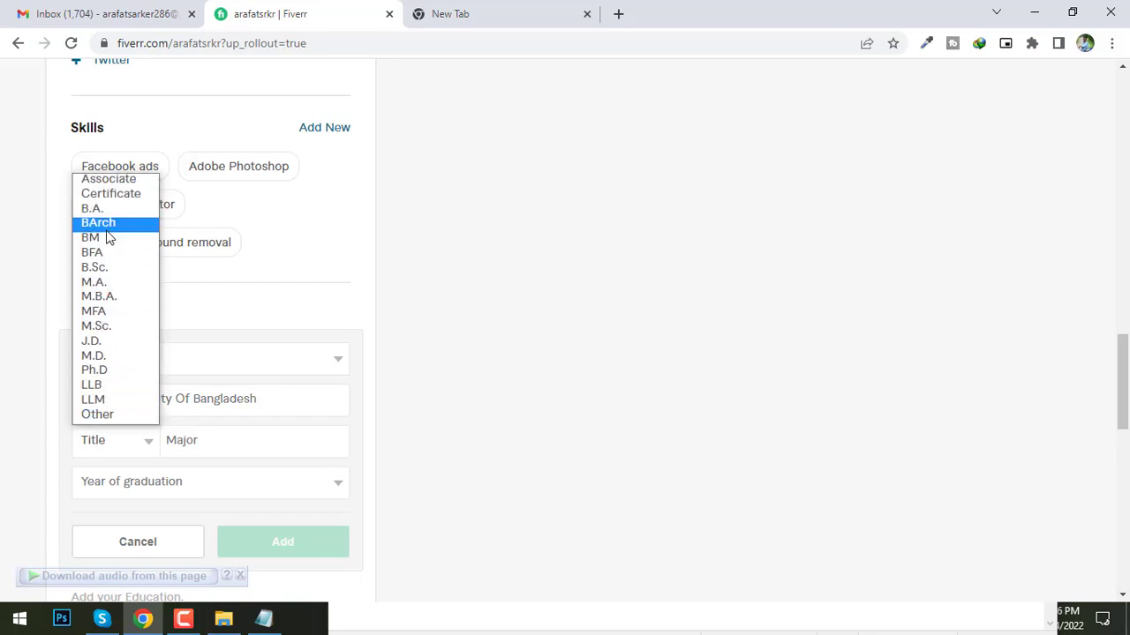
click(95, 266)
click(221, 433)
text(Cse)
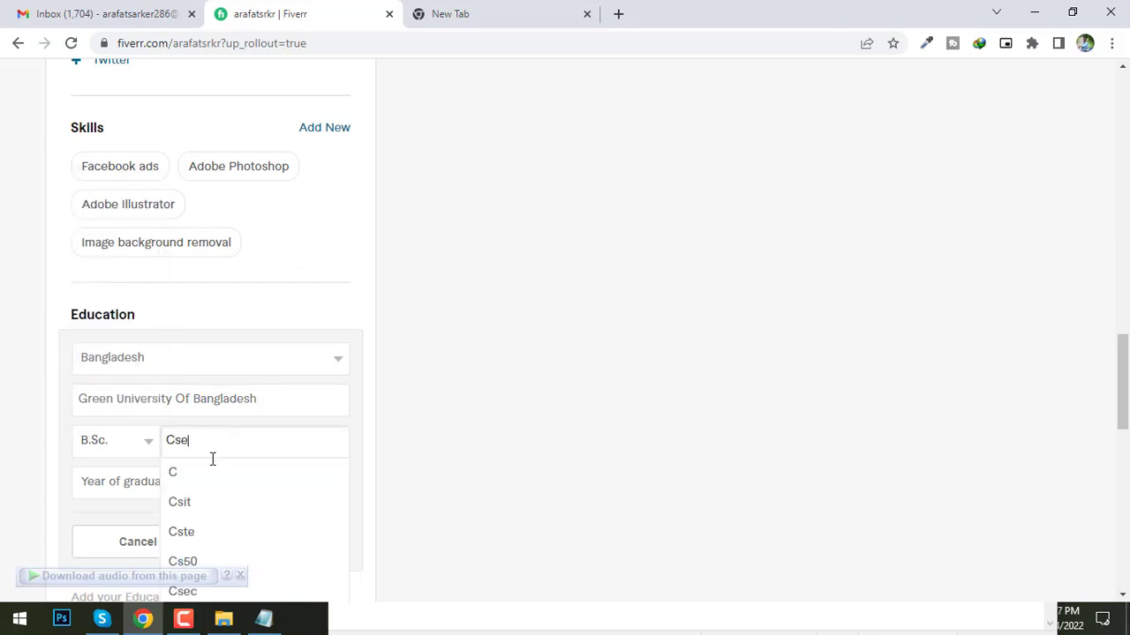
click(224, 534)
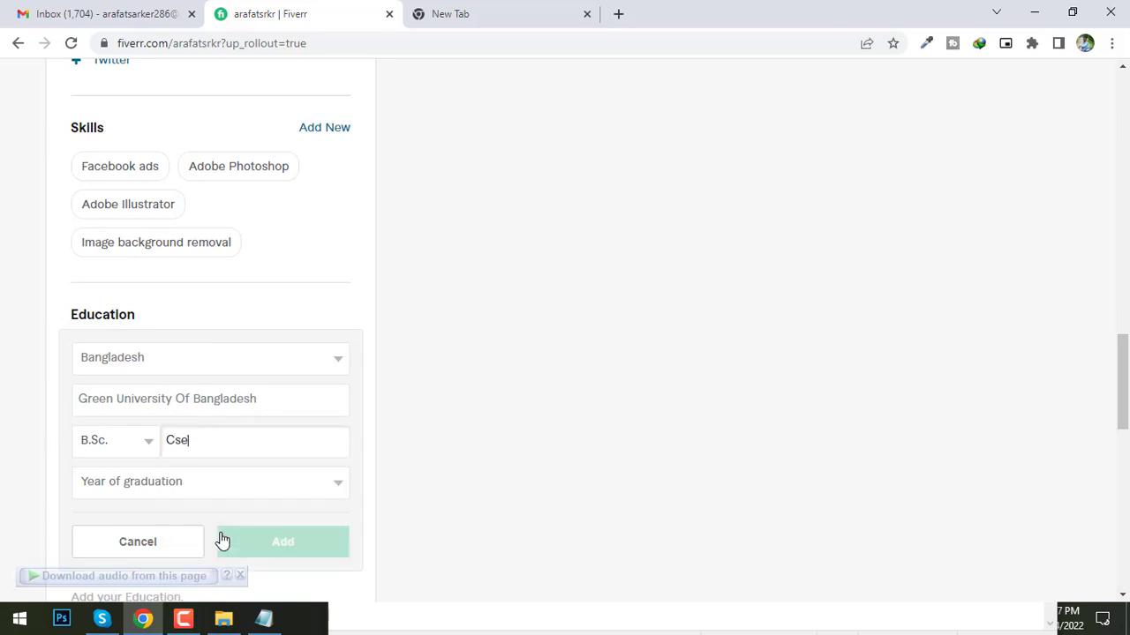
click(139, 483)
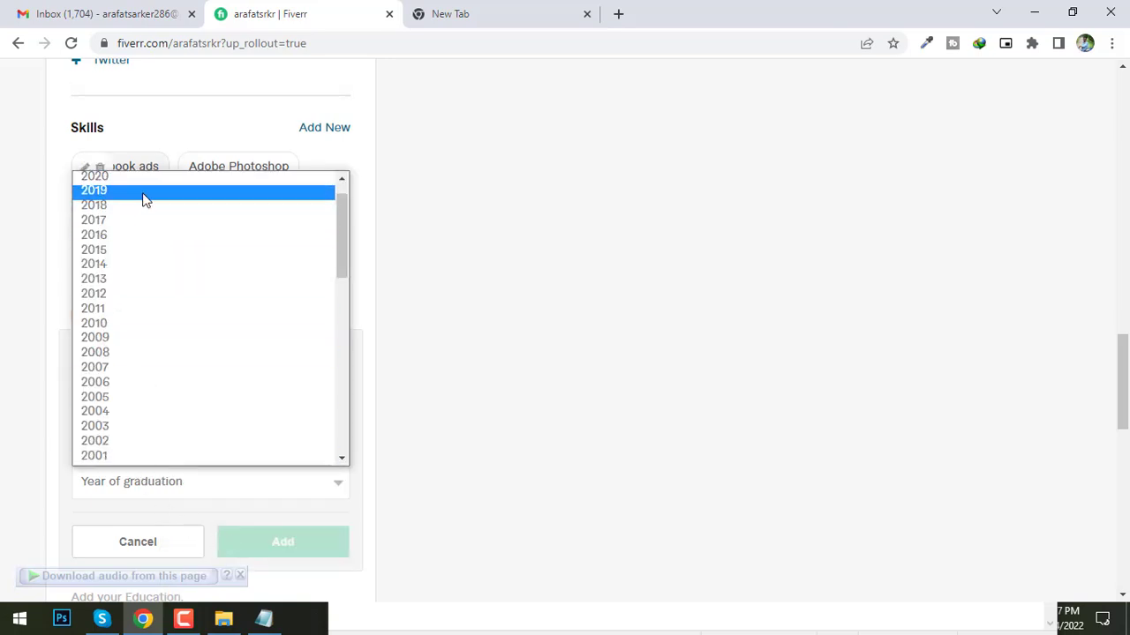
click(142, 193)
scroll(164, 365, down, 2)
click(236, 383)
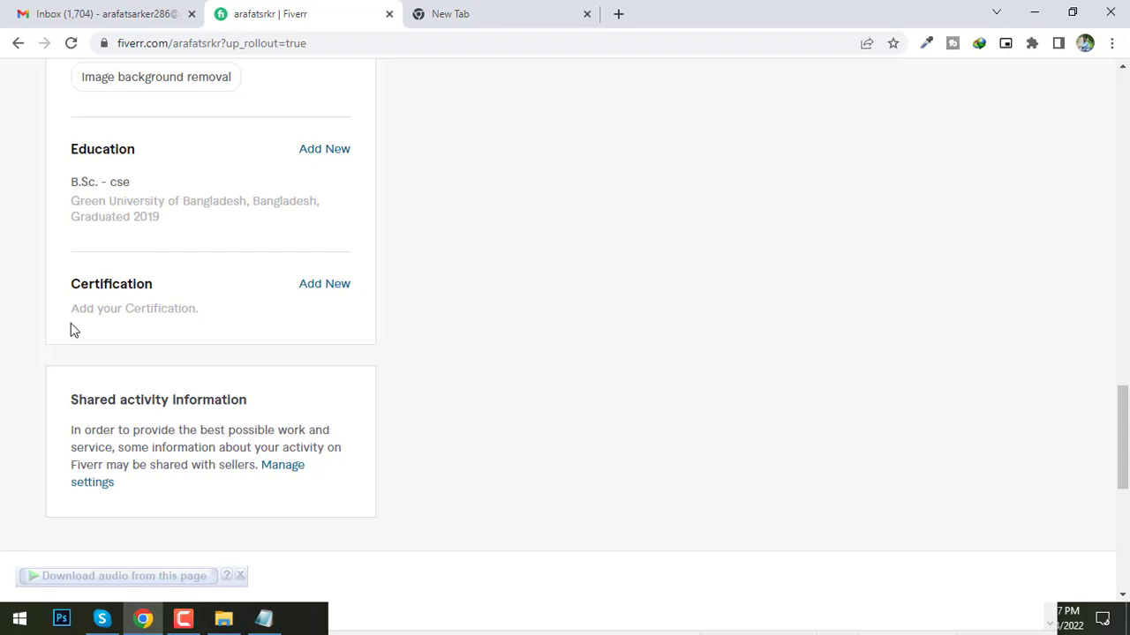
- Return to the top of the profile, glance at orders, and reopen the account menu
scroll(486, 468, down, 2)
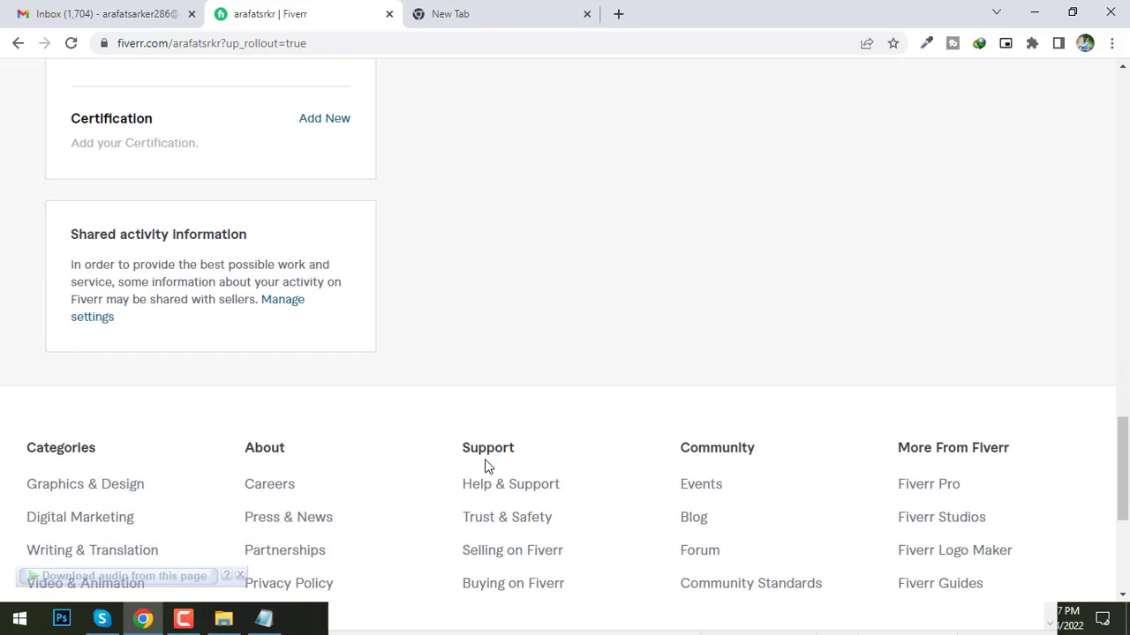
scroll(491, 472, up, 5)
scroll(494, 477, up, 10)
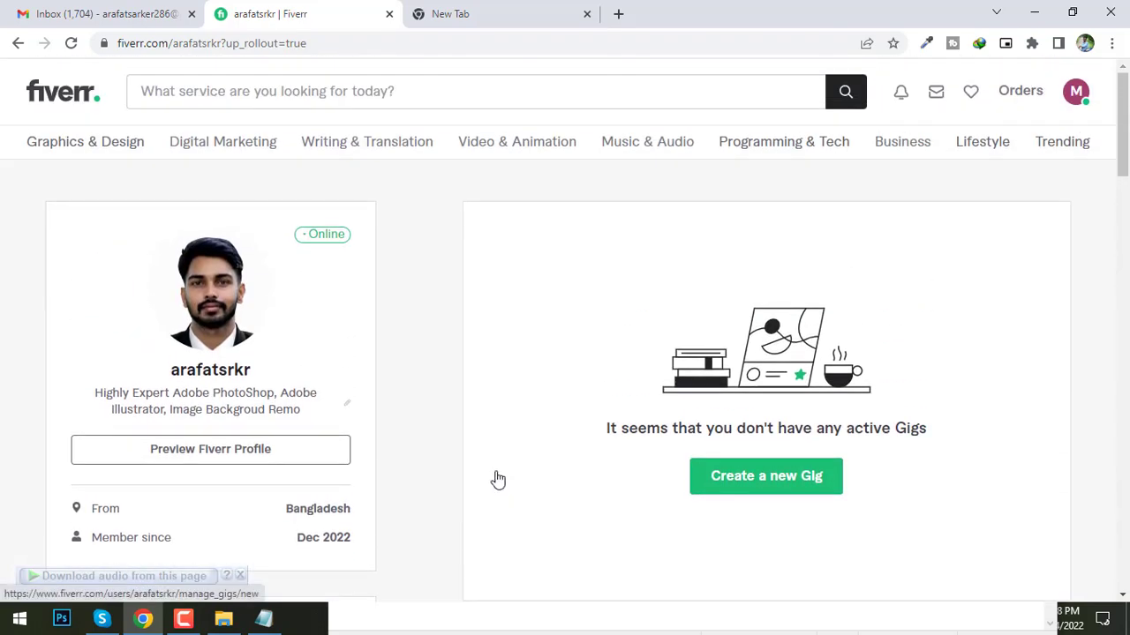
click(1076, 91)
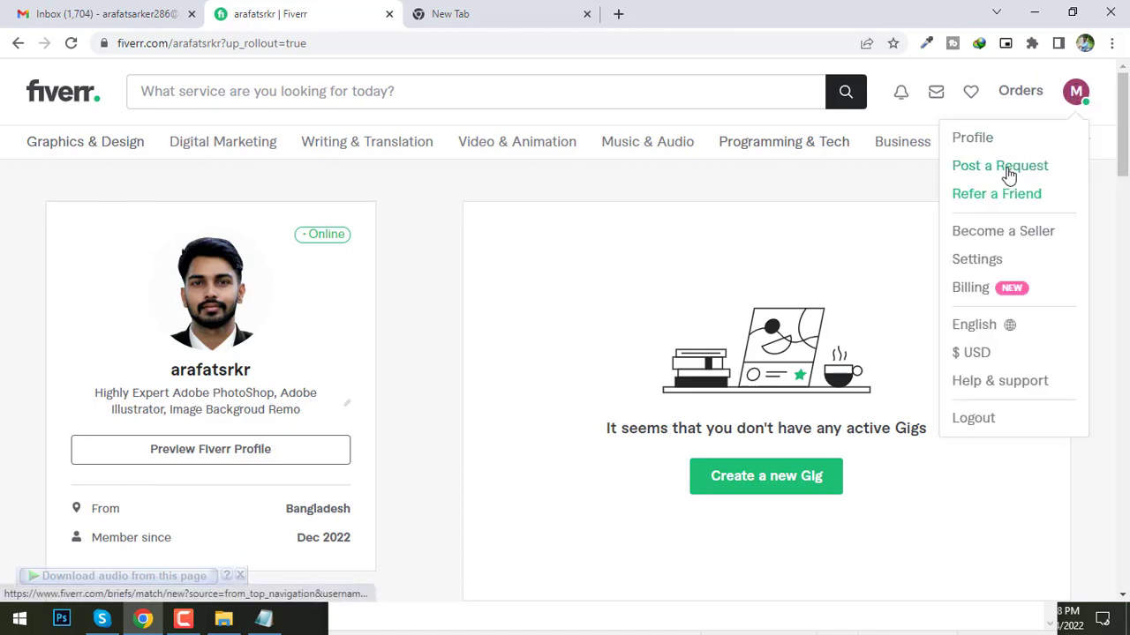
click(570, 336)
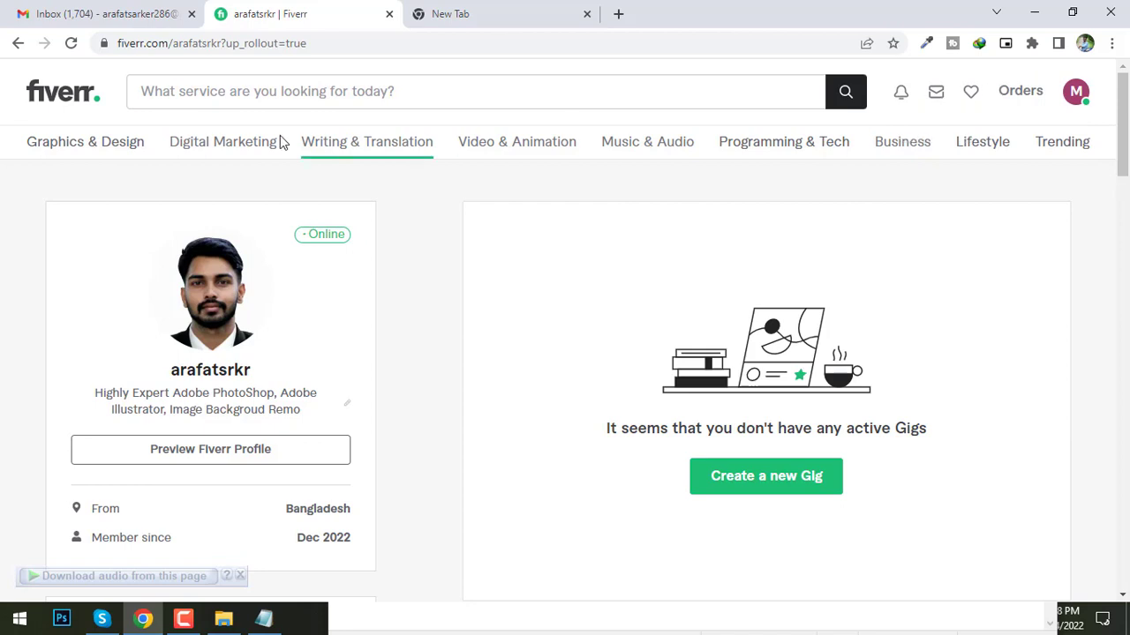
click(1008, 100)
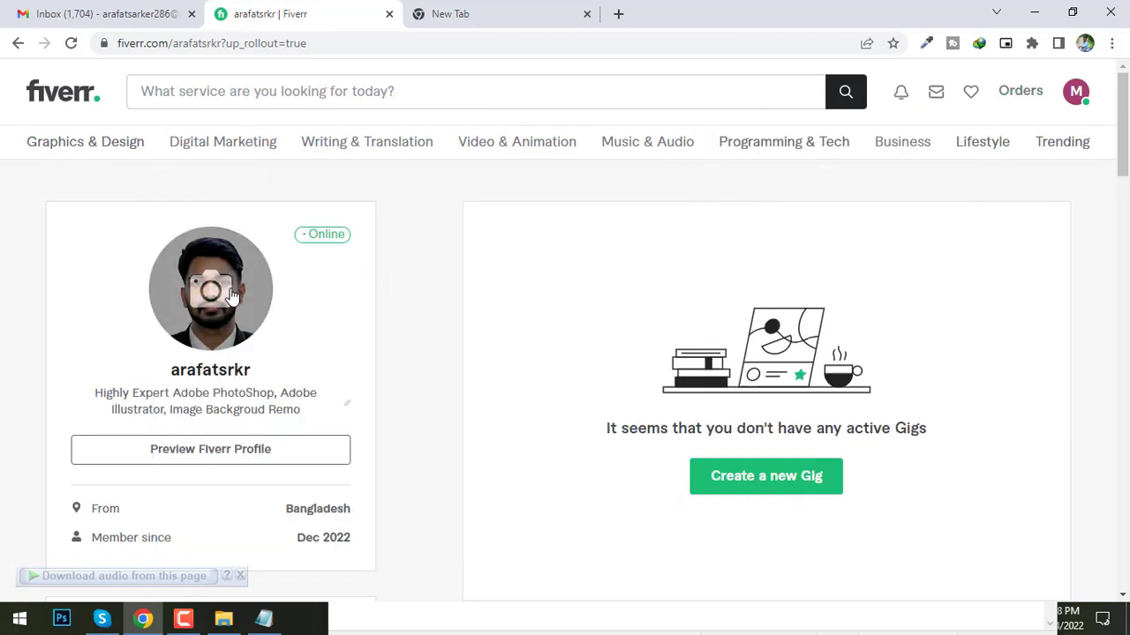
click(1078, 93)
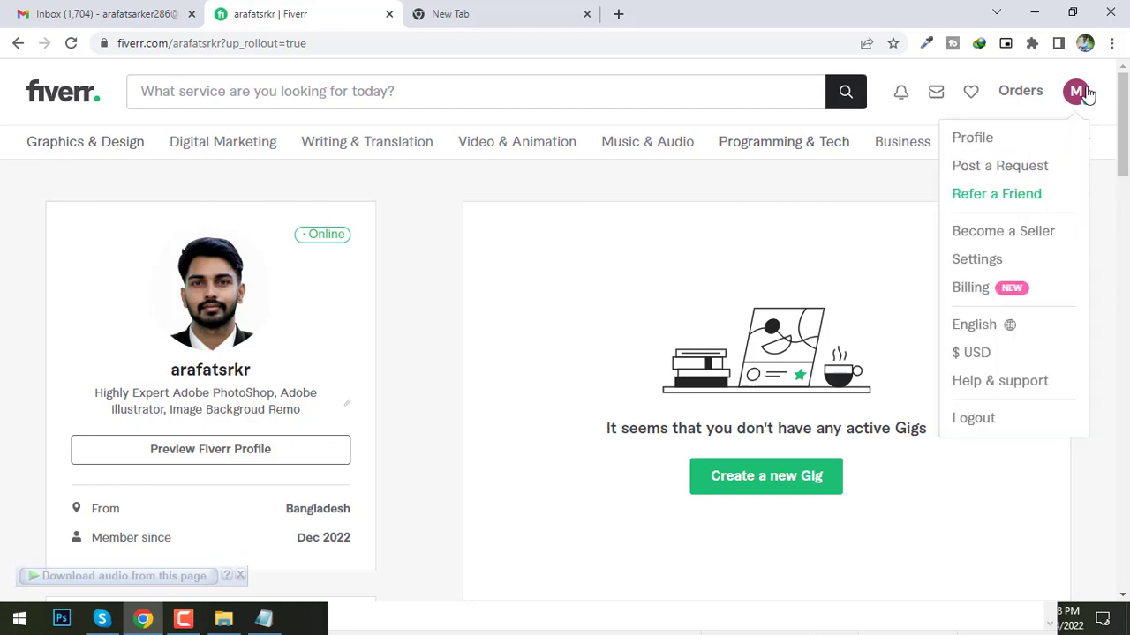
- Begin seller onboarding via Become a Seller and continue through the three overview pages
click(1012, 233)
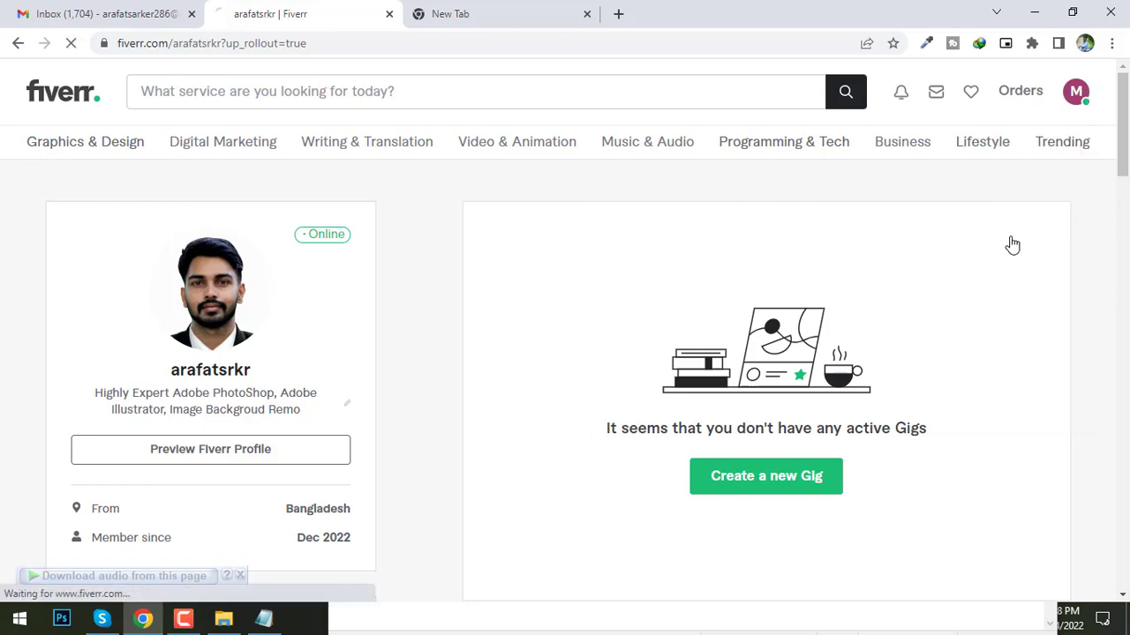
scroll(539, 353, down, 5)
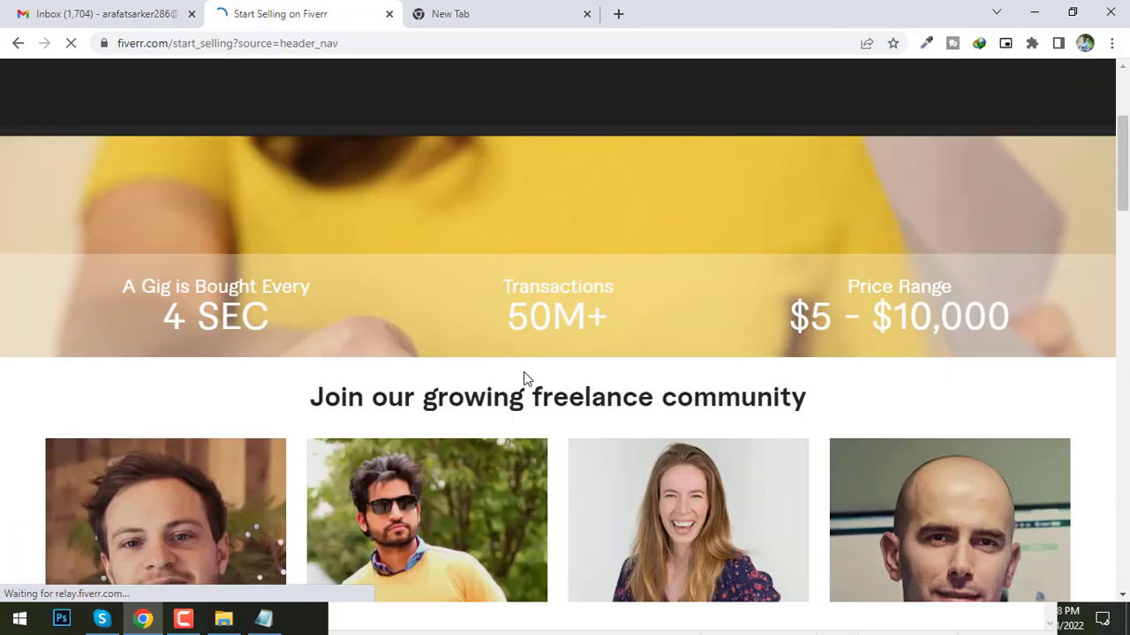
scroll(608, 475, down, 4)
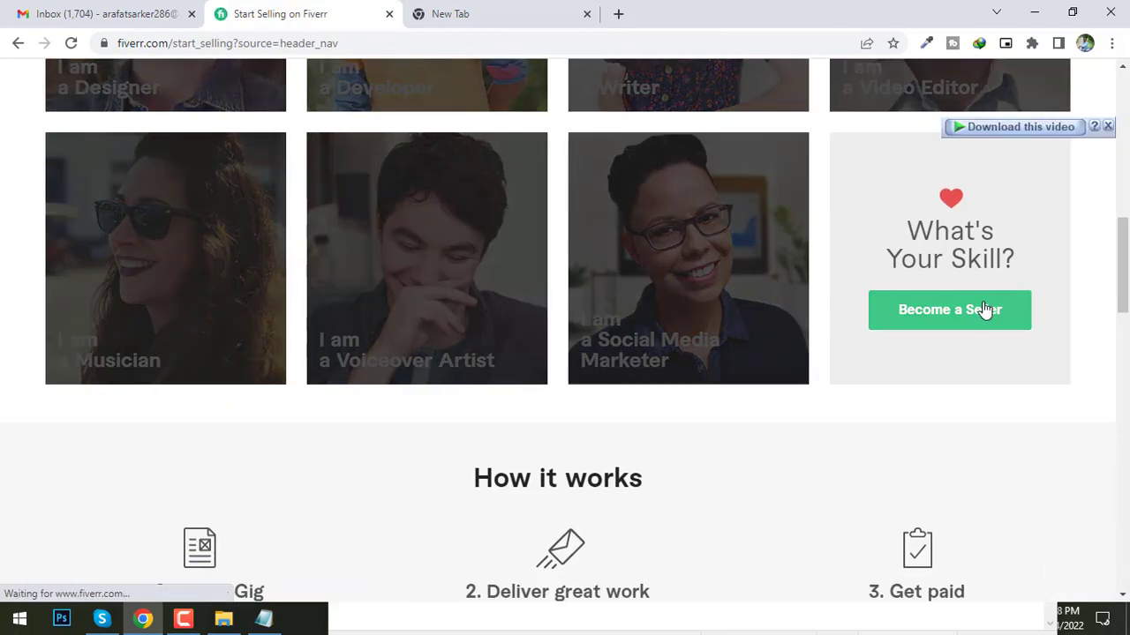
click(953, 310)
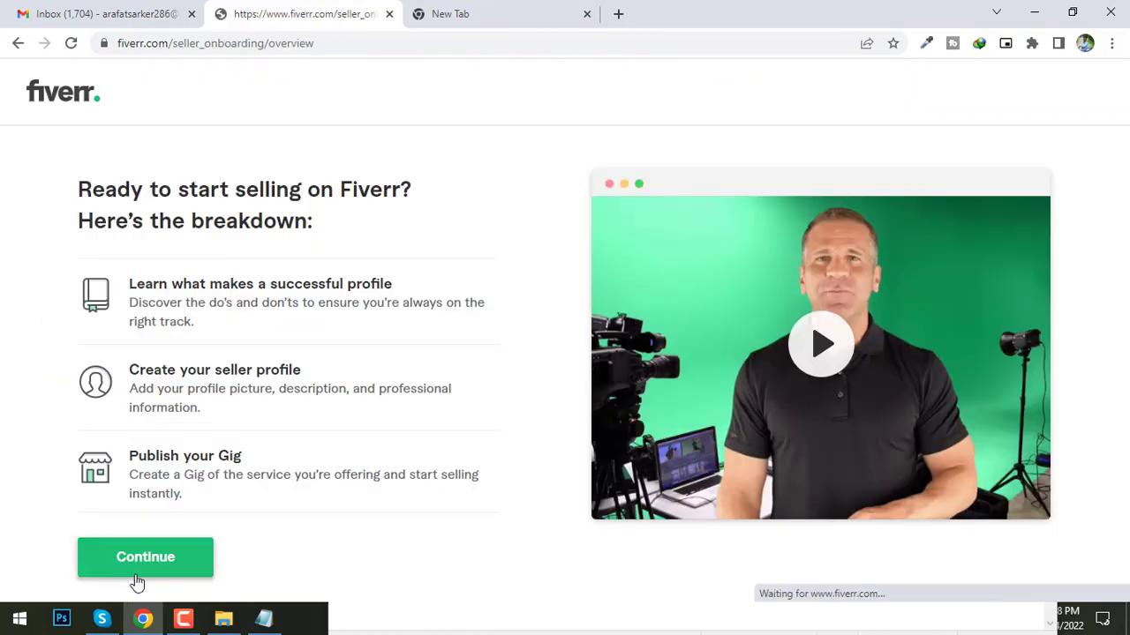
click(145, 573)
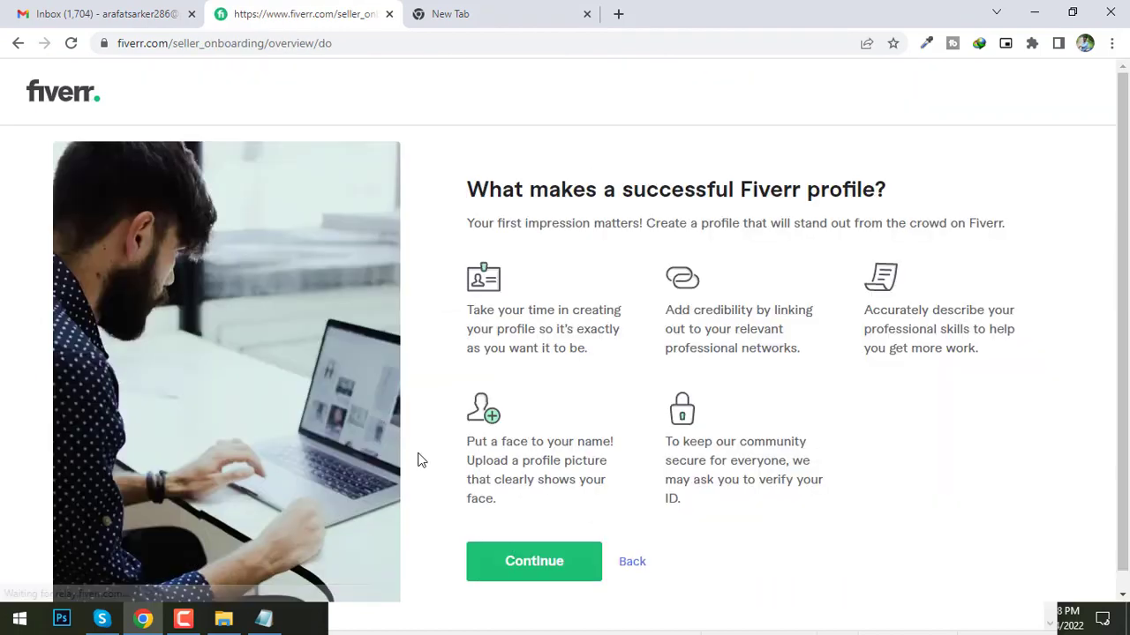
scroll(543, 503, down, 1)
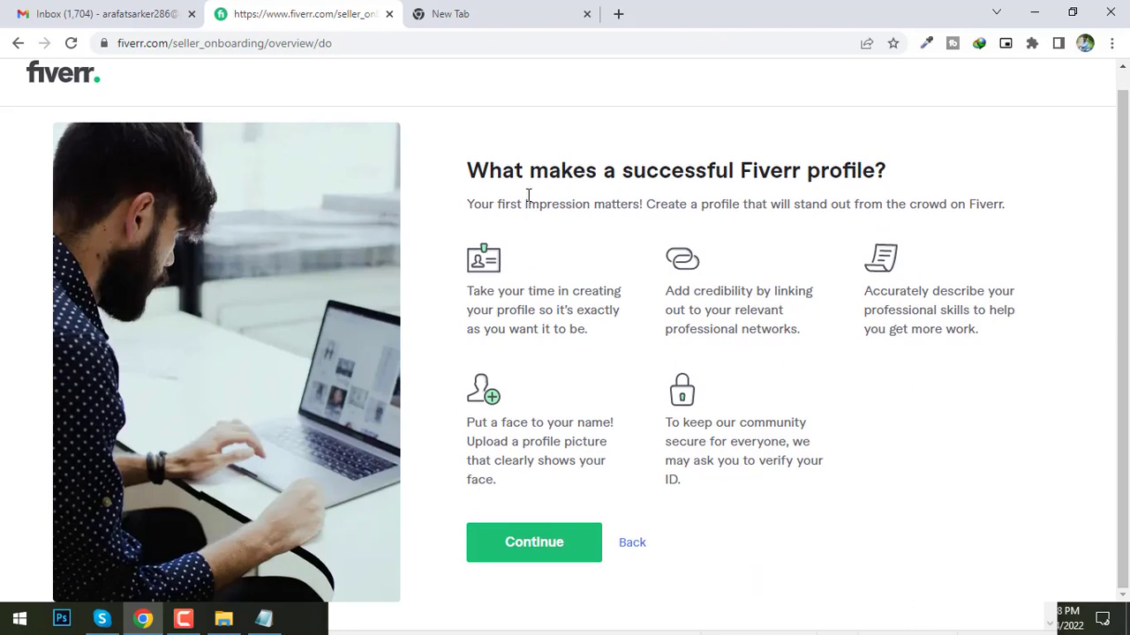
click(511, 552)
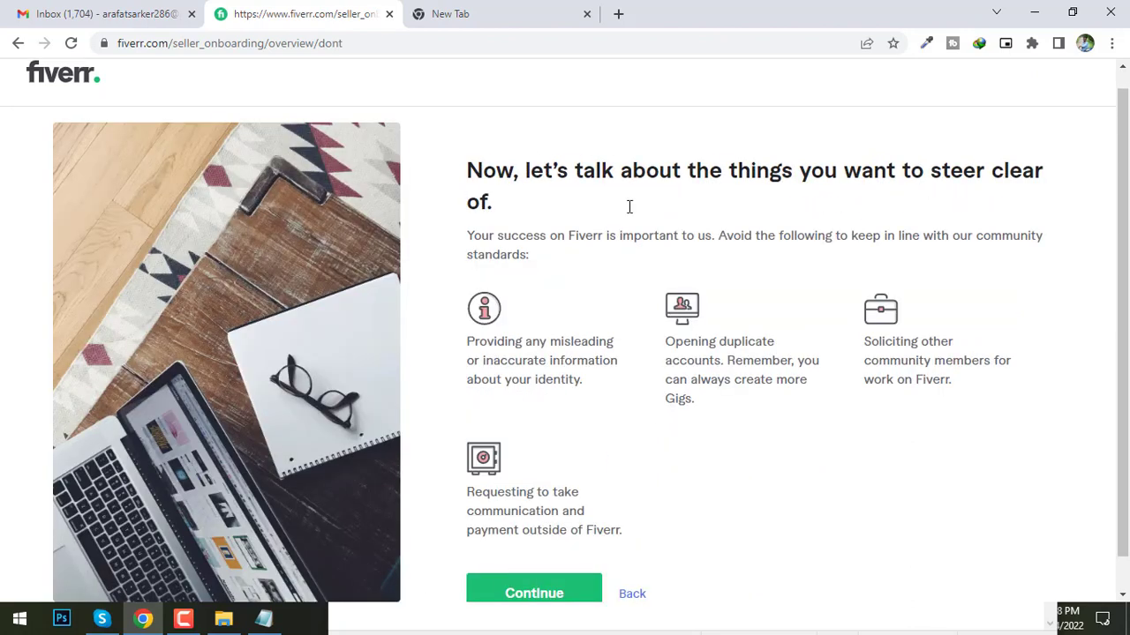
scroll(586, 529, down, 1)
click(556, 570)
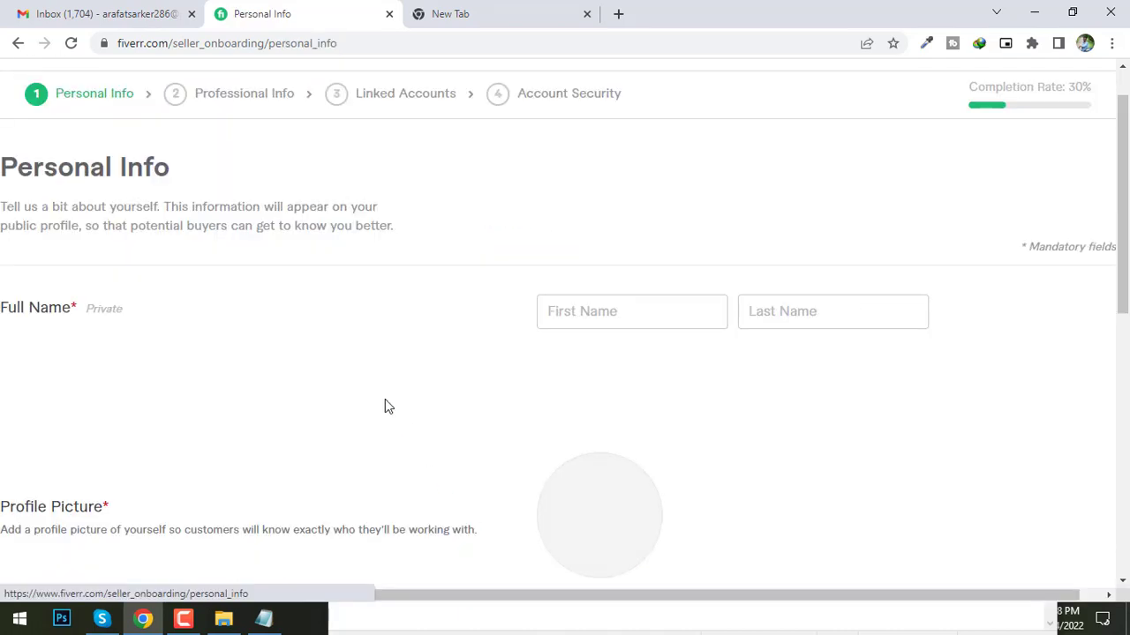
- Enter the seller's first and last name, fixing a misspelling in the first name
click(624, 309)
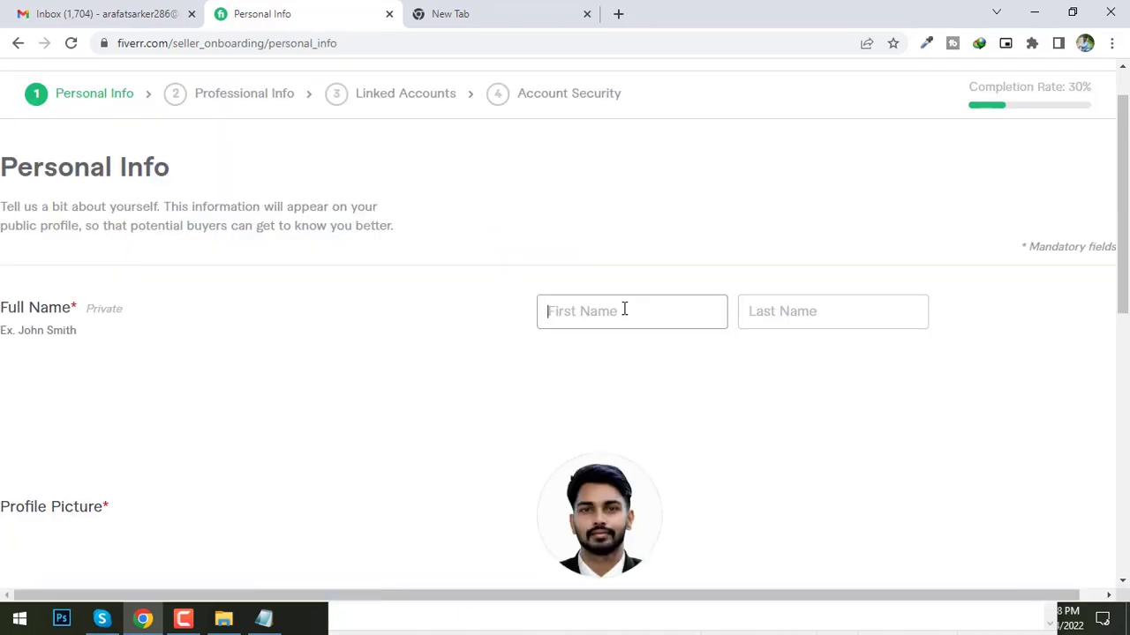
text(Md Arafat)
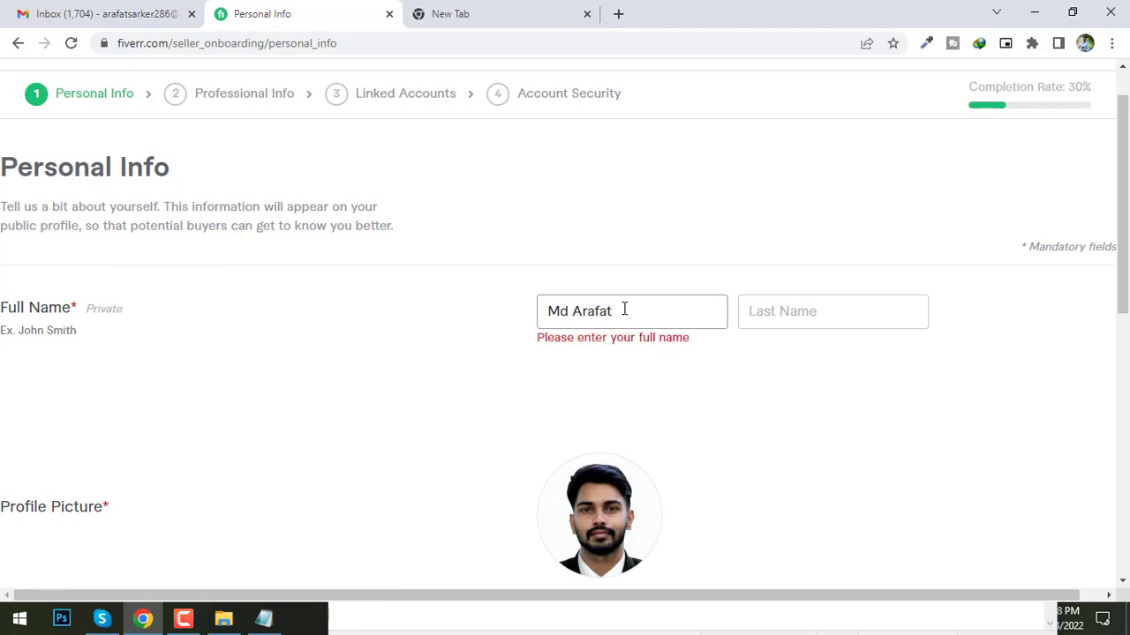
text(Hosai)
click(673, 315)
key(BackSpace)
key(BackSpace)
text(sain)
click(797, 322)
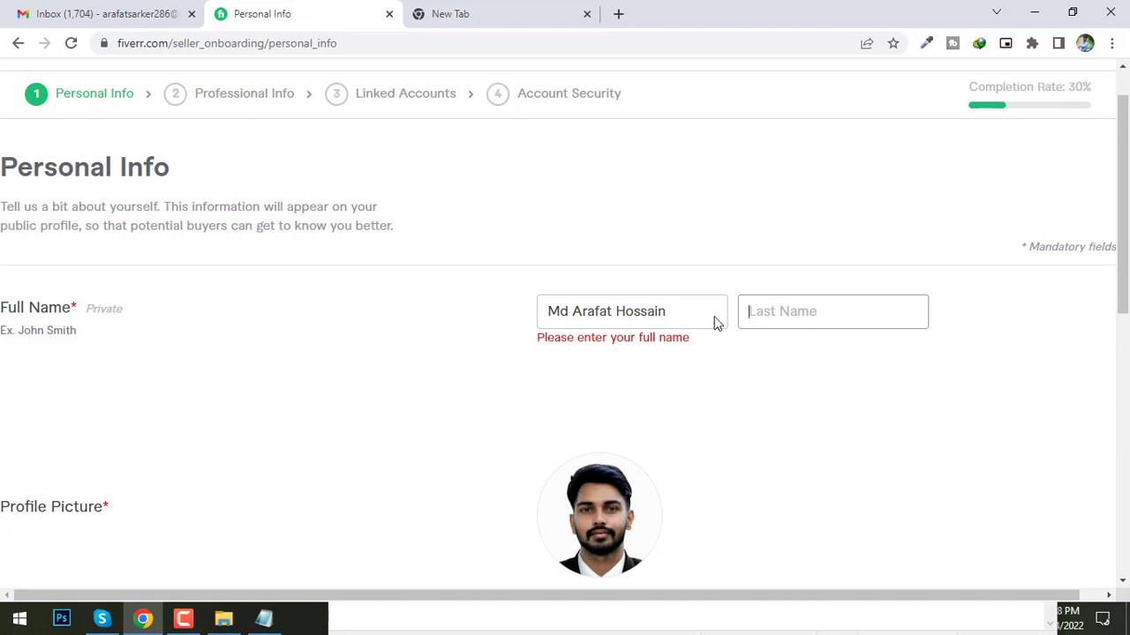
click(682, 311)
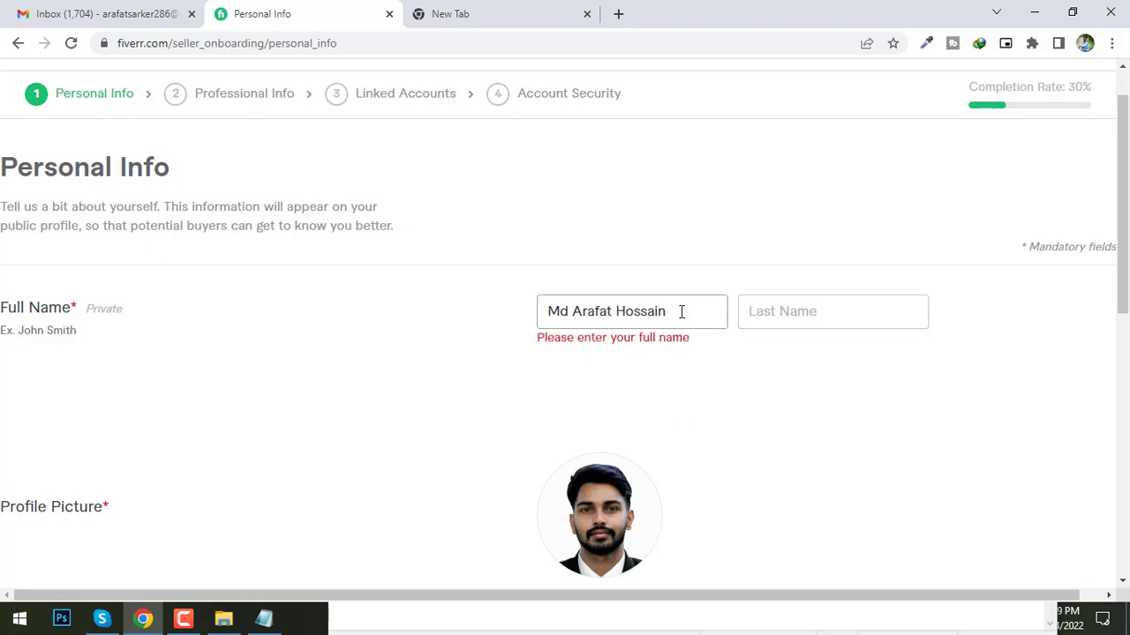
click(781, 309)
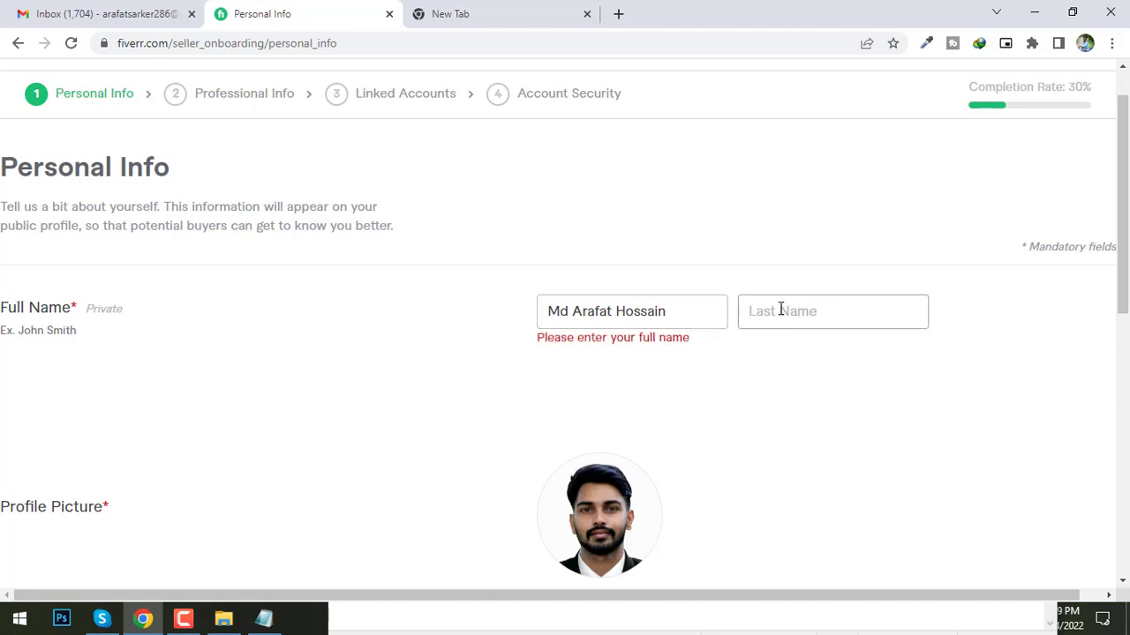
text(Sarkar)
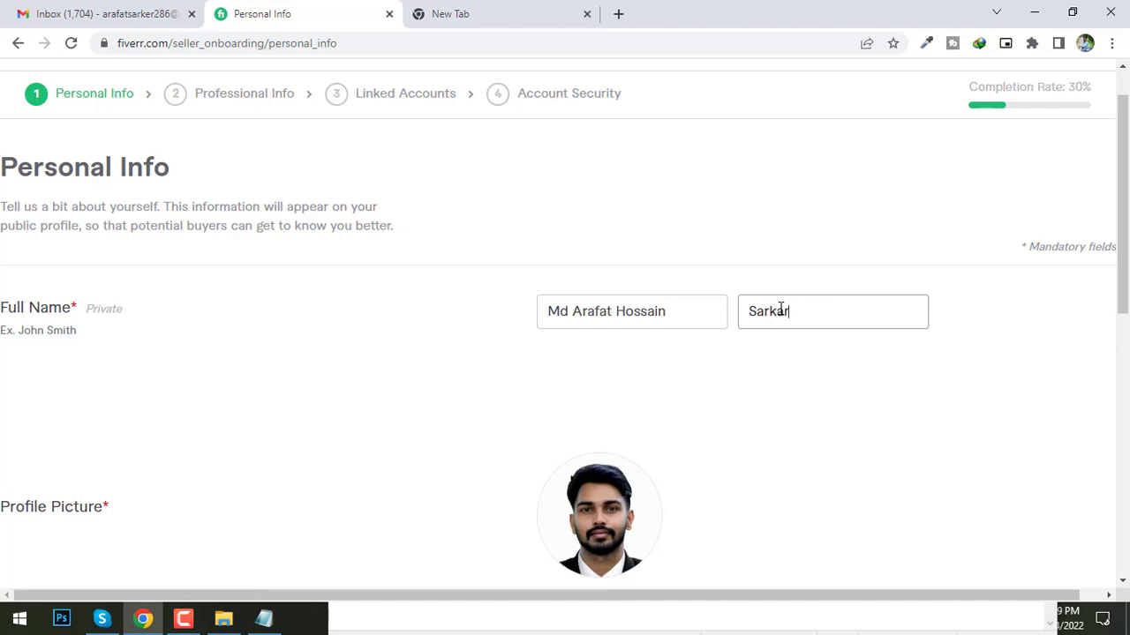
- Review the description and Fluent English, Hindi and Hebrew languages, then submit Personal Info
scroll(348, 364, down, 1)
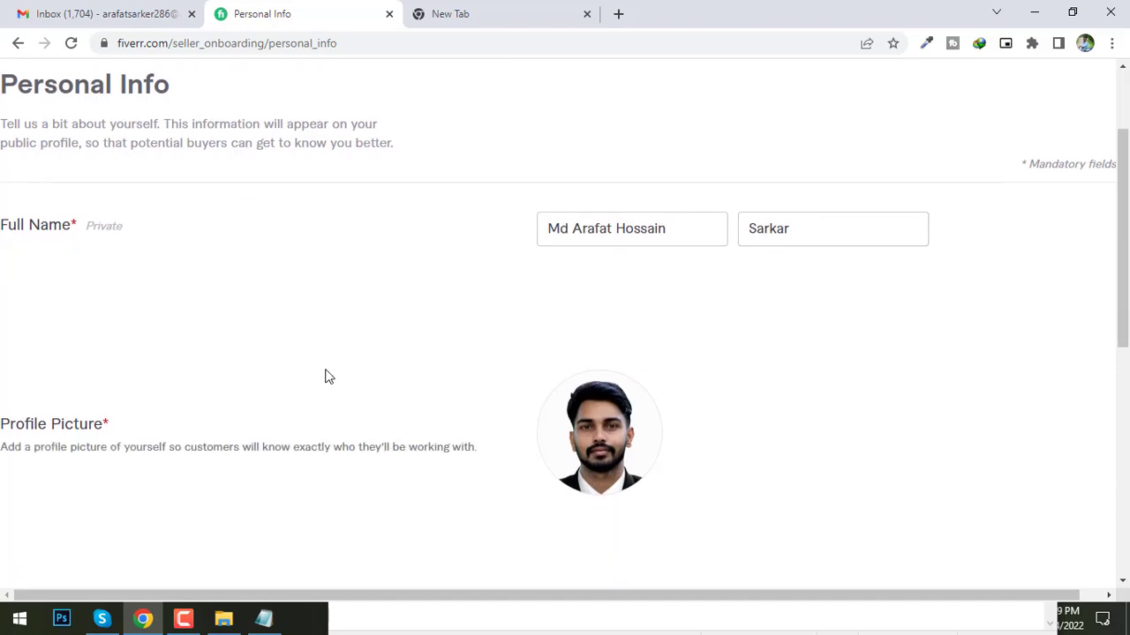
scroll(324, 377, down, 2)
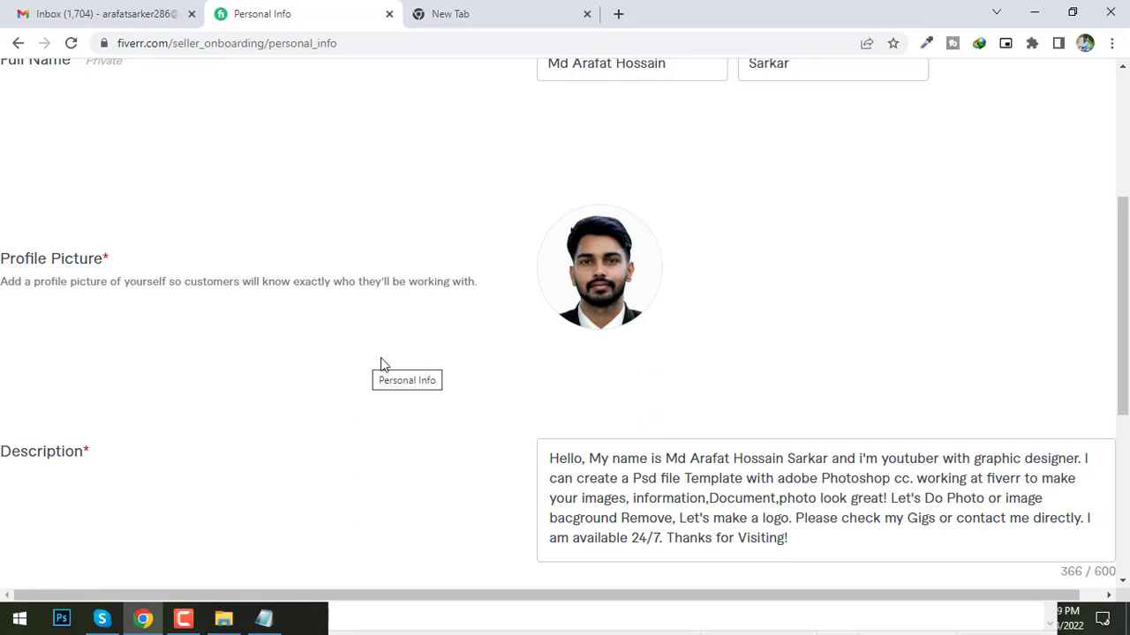
scroll(382, 364, down, 4)
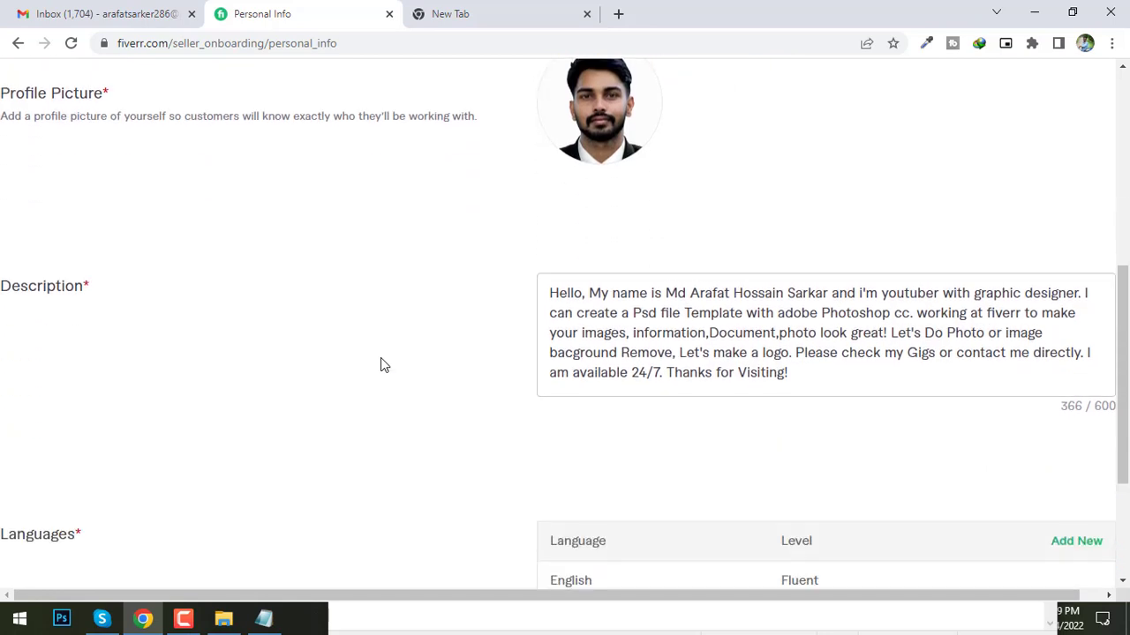
scroll(380, 364, down, 1)
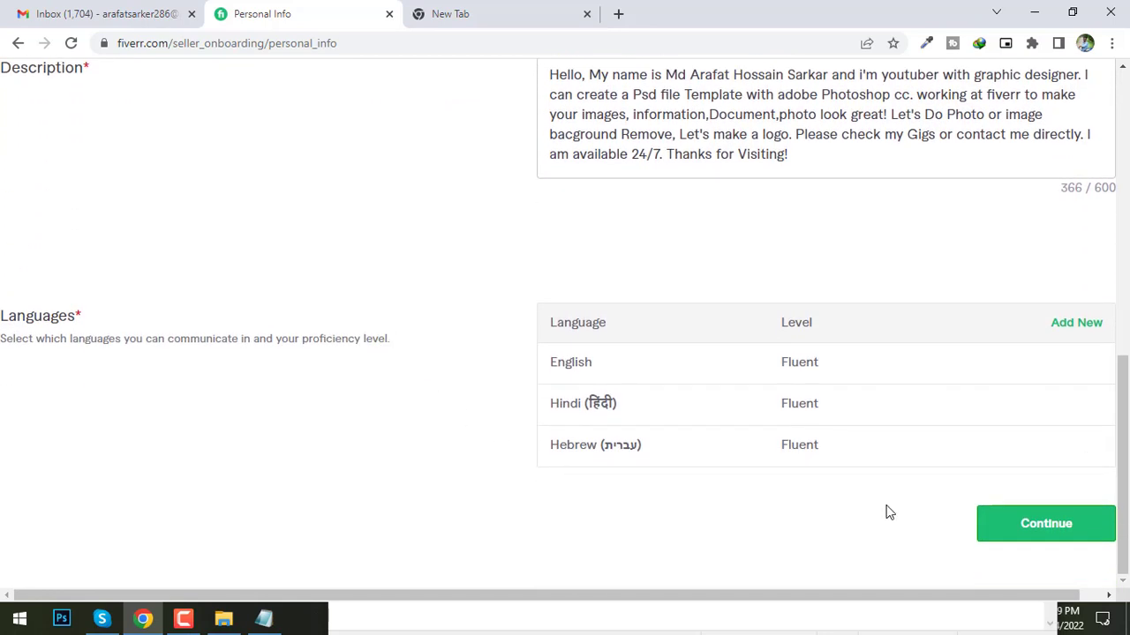
click(1093, 535)
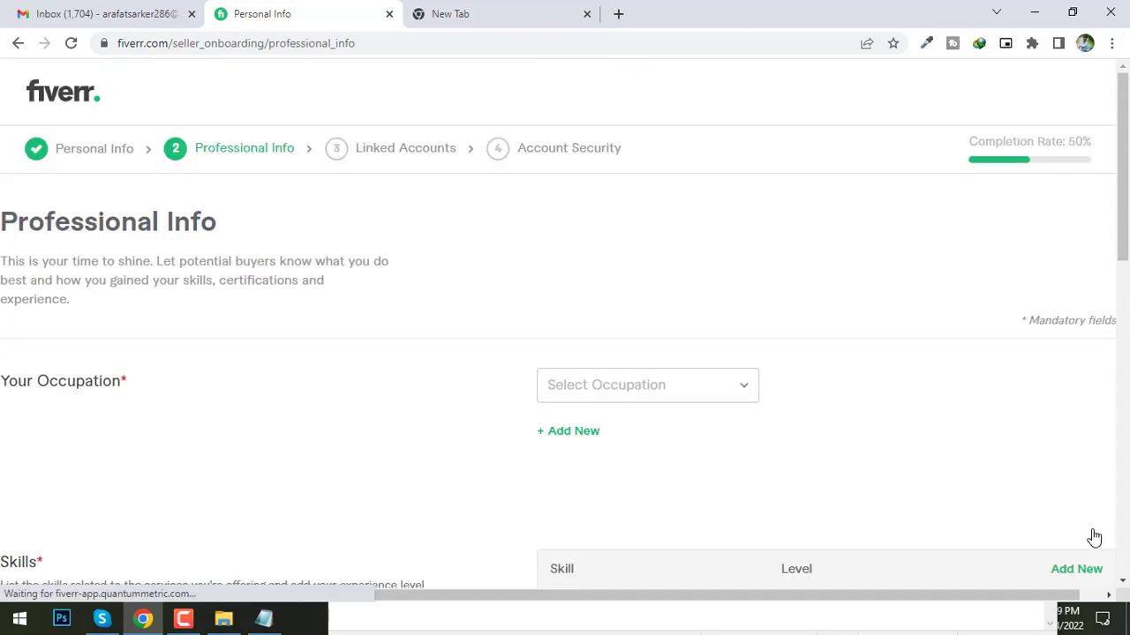
- Set the occupation to Graphics & Design, from 2019 to 2021
scroll(174, 406, down, 1)
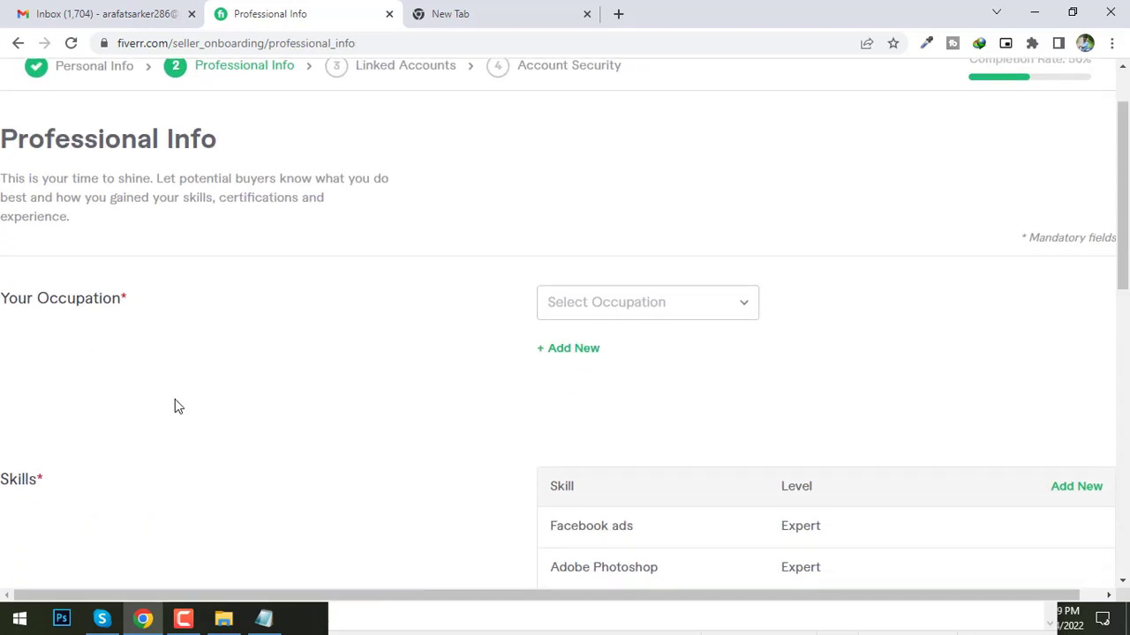
click(692, 311)
click(693, 311)
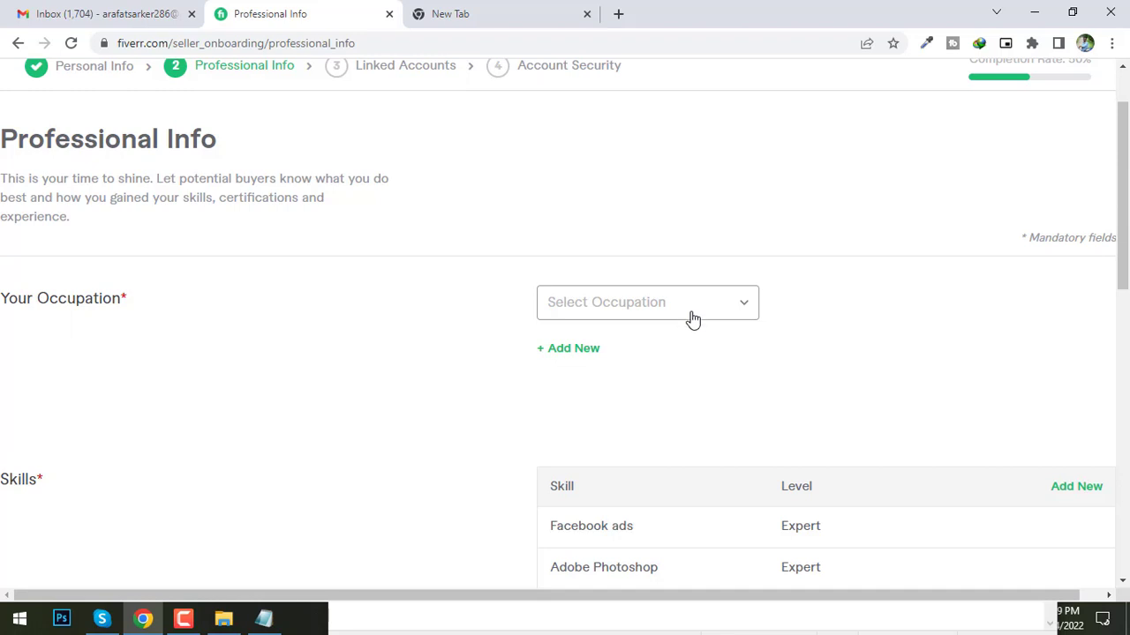
click(693, 311)
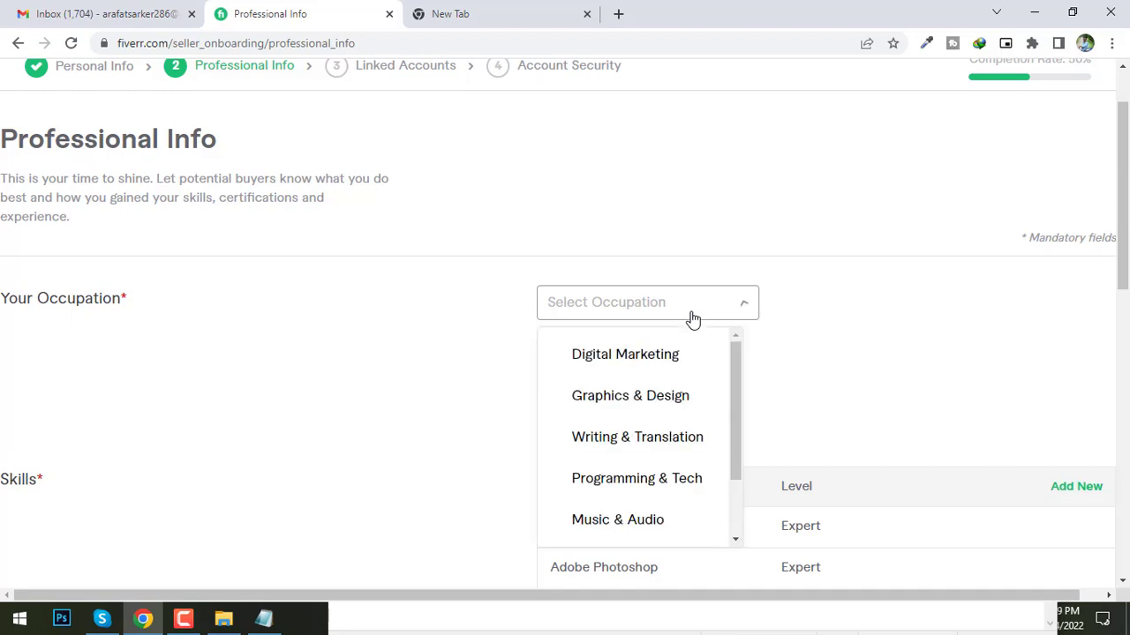
click(678, 404)
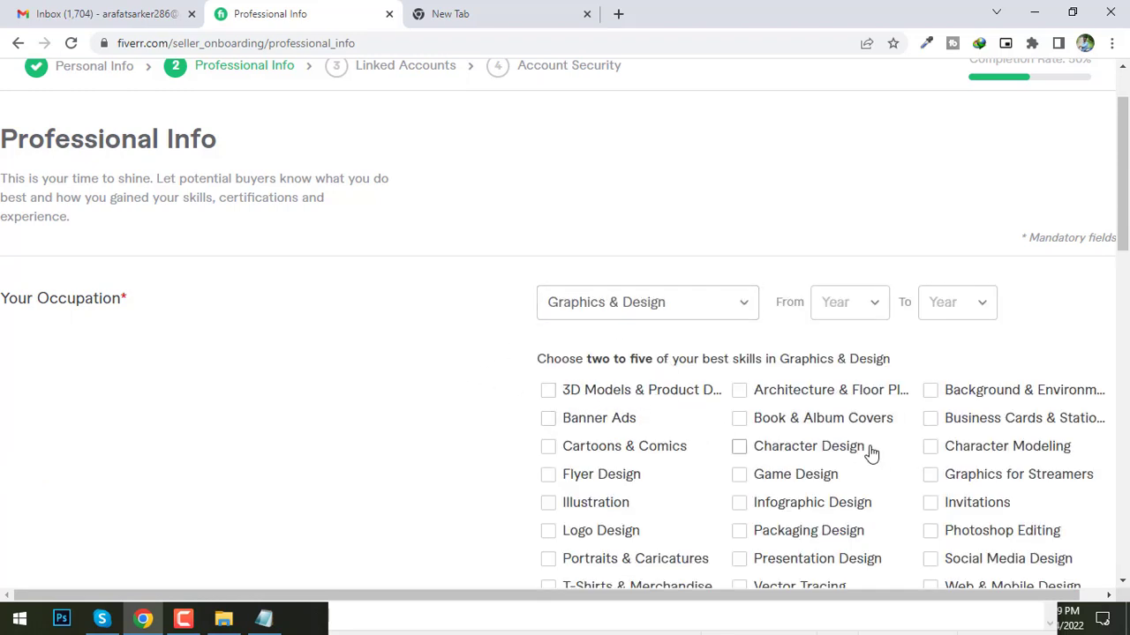
scroll(871, 452, down, 1)
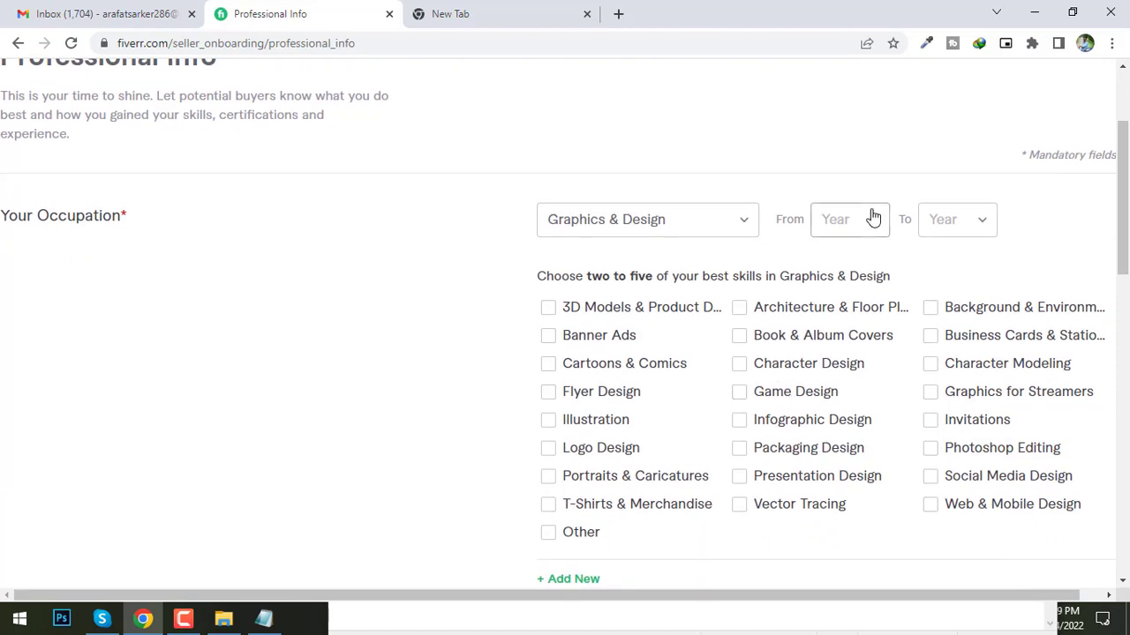
click(869, 227)
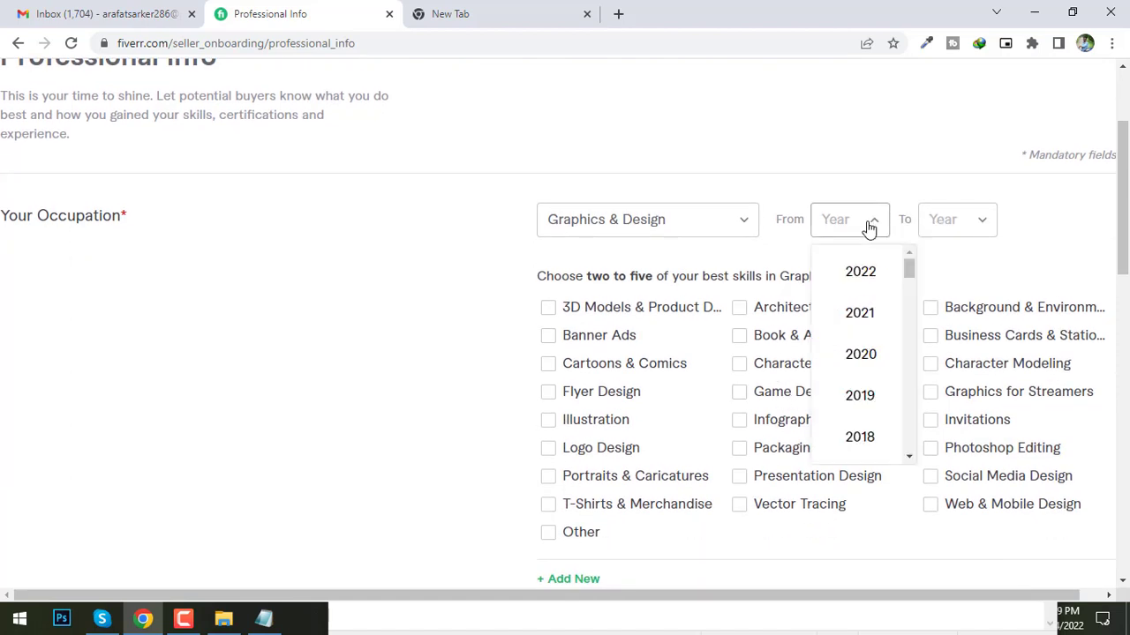
click(872, 396)
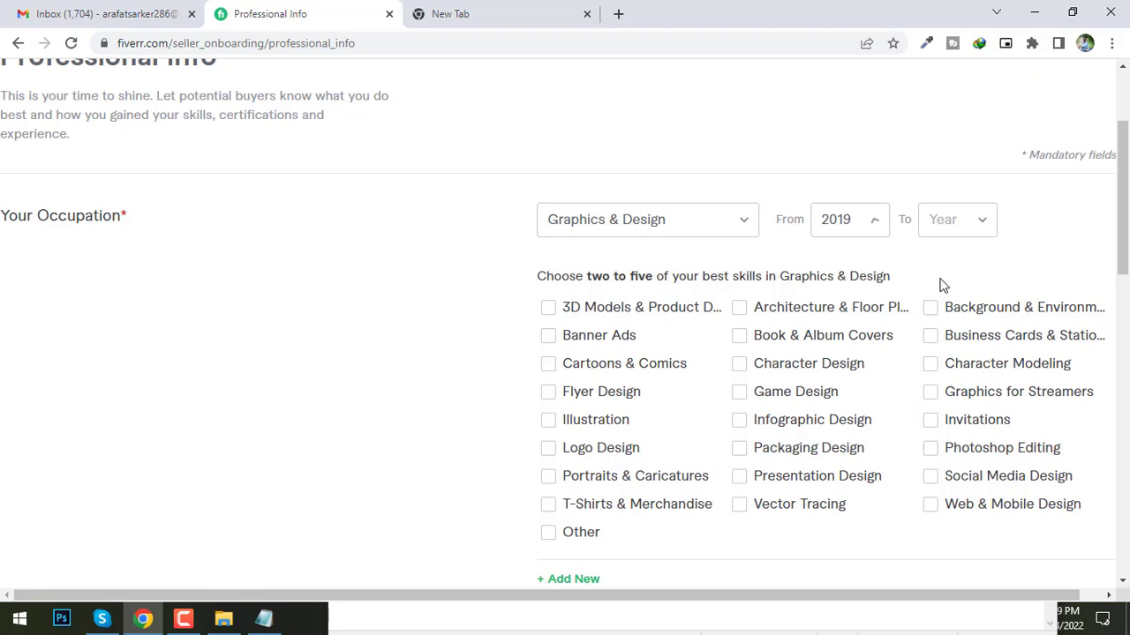
click(962, 227)
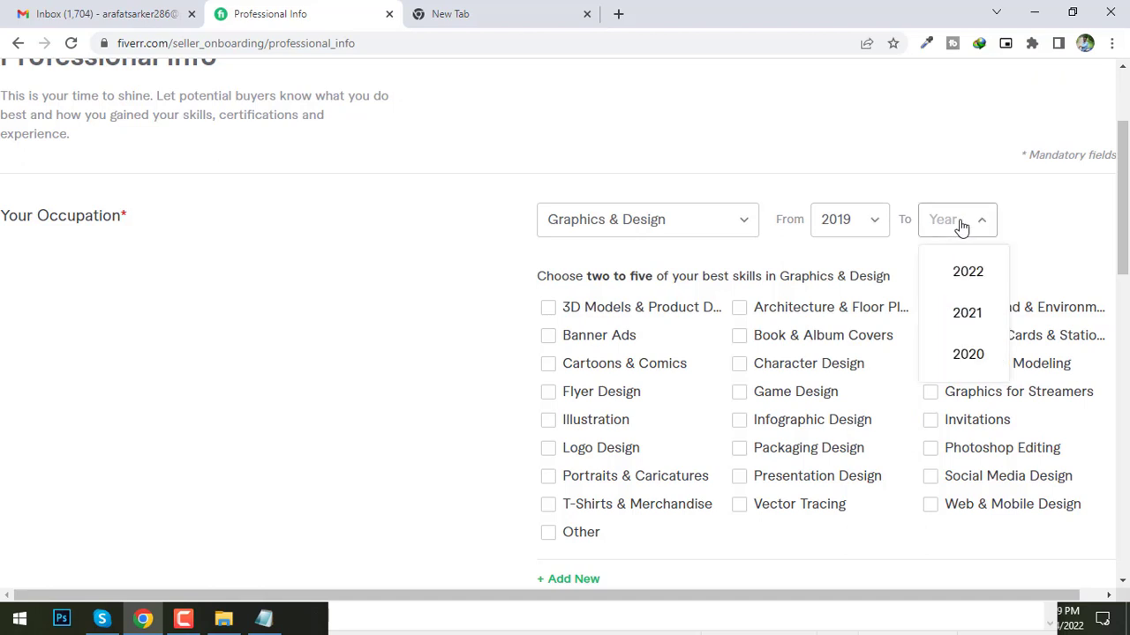
click(967, 273)
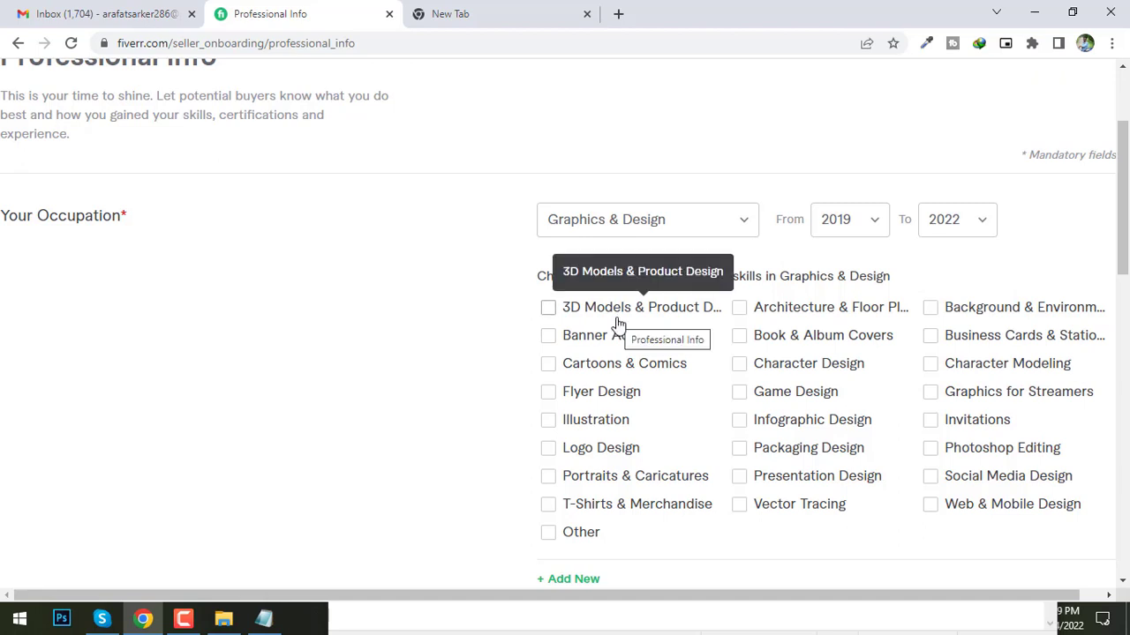
click(974, 225)
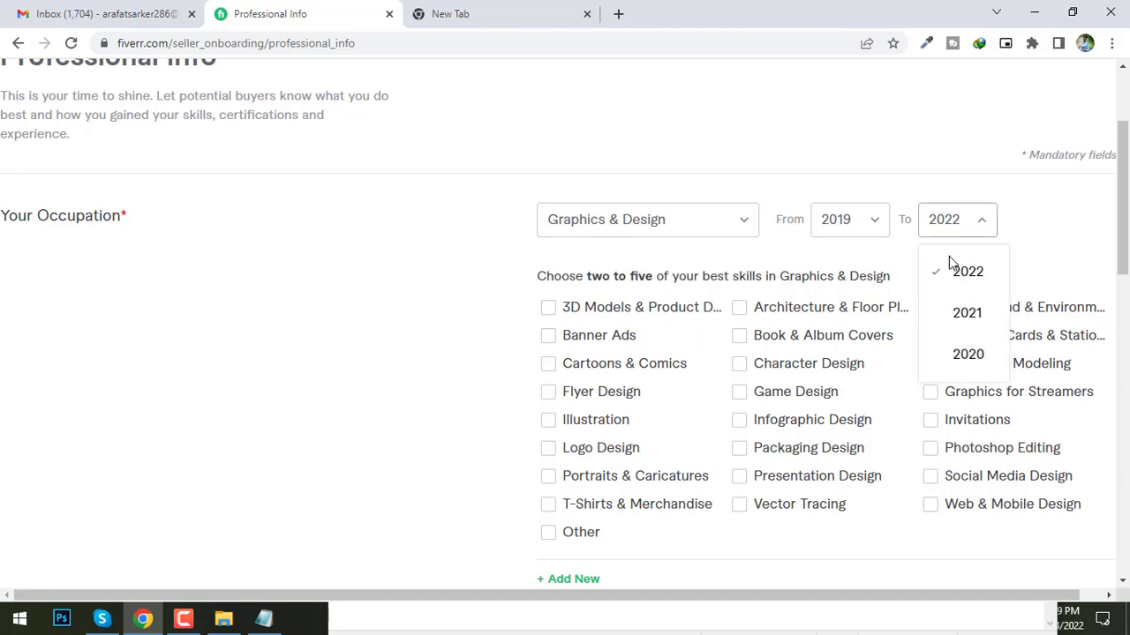
click(940, 318)
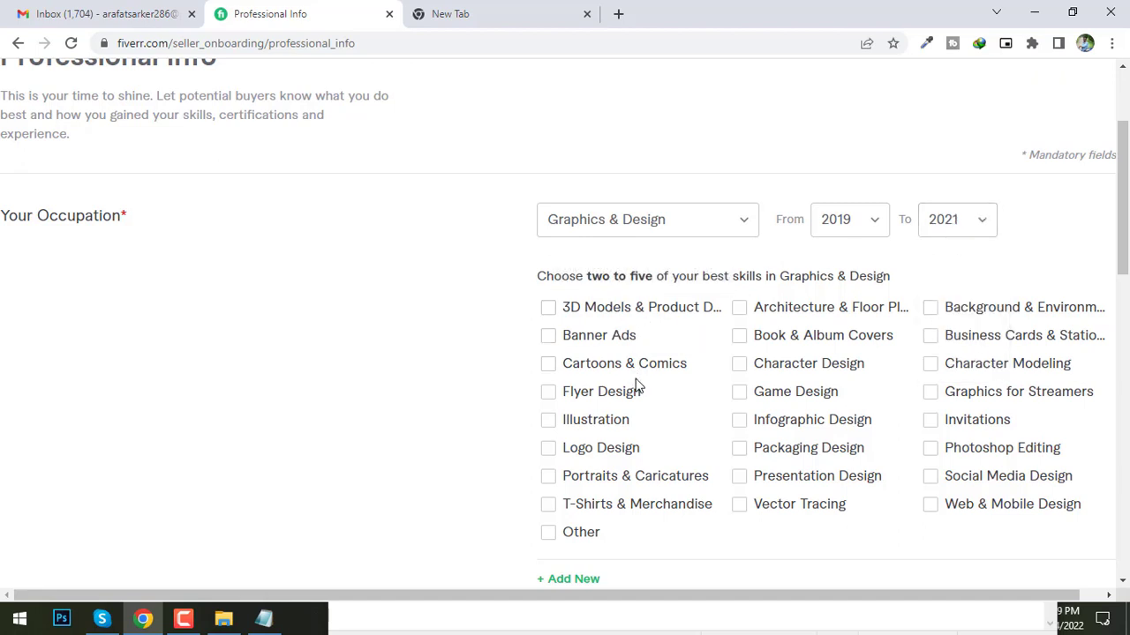
- Tick Illustration, Logo Design, Photoshop Editing, background/environment design and Social Media Design skills
click(549, 421)
click(548, 449)
click(931, 456)
click(933, 309)
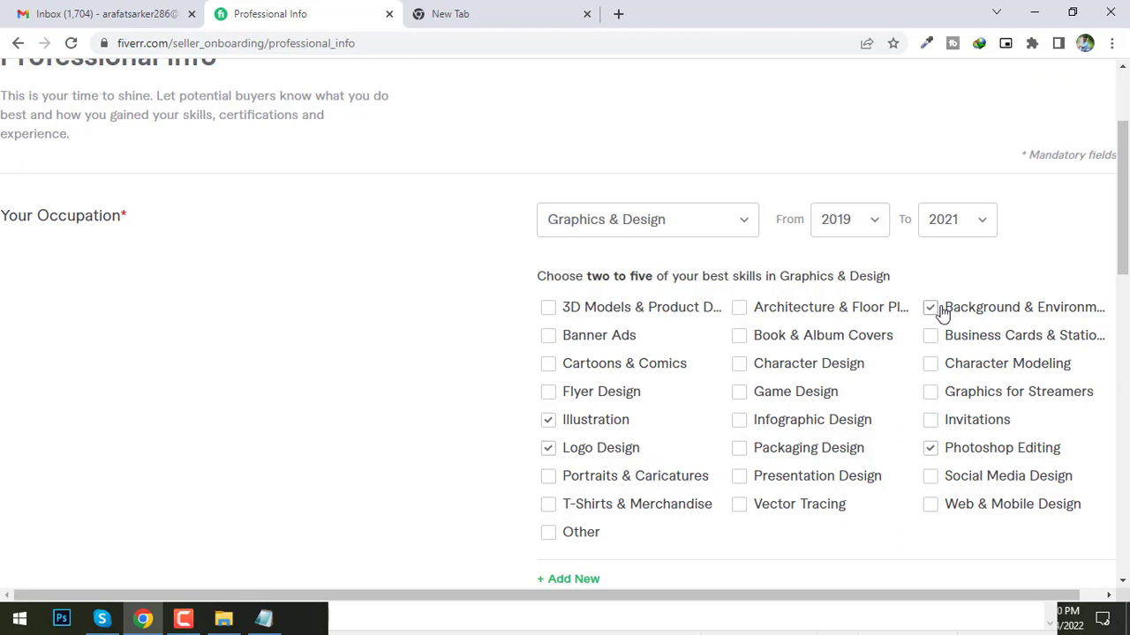
click(934, 479)
scroll(682, 441, down, 1)
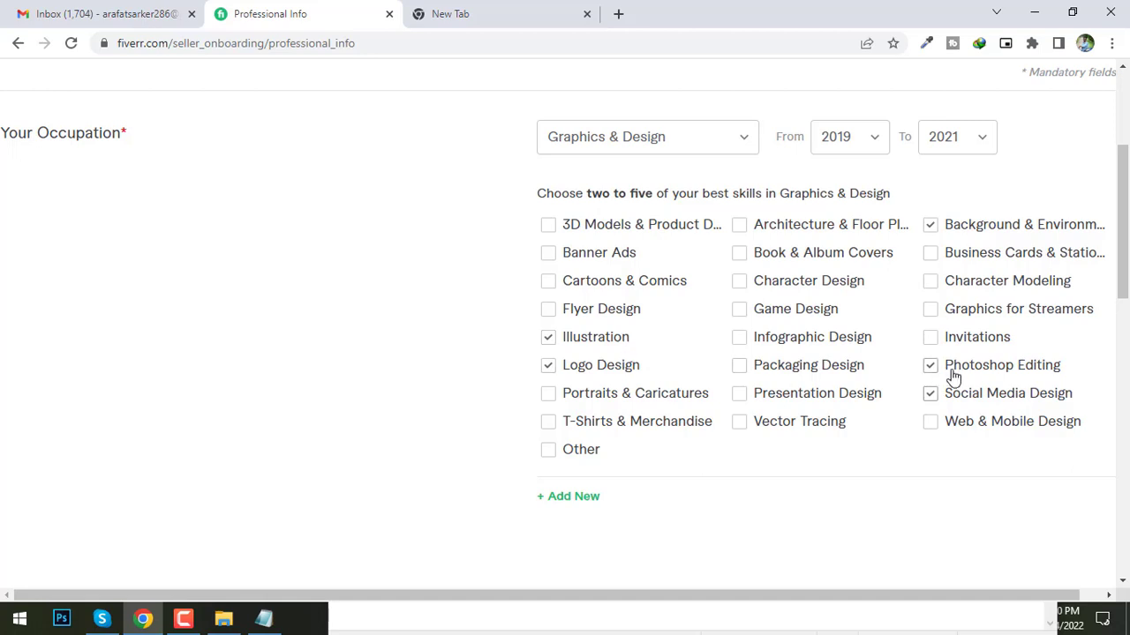
scroll(789, 432, down, 2)
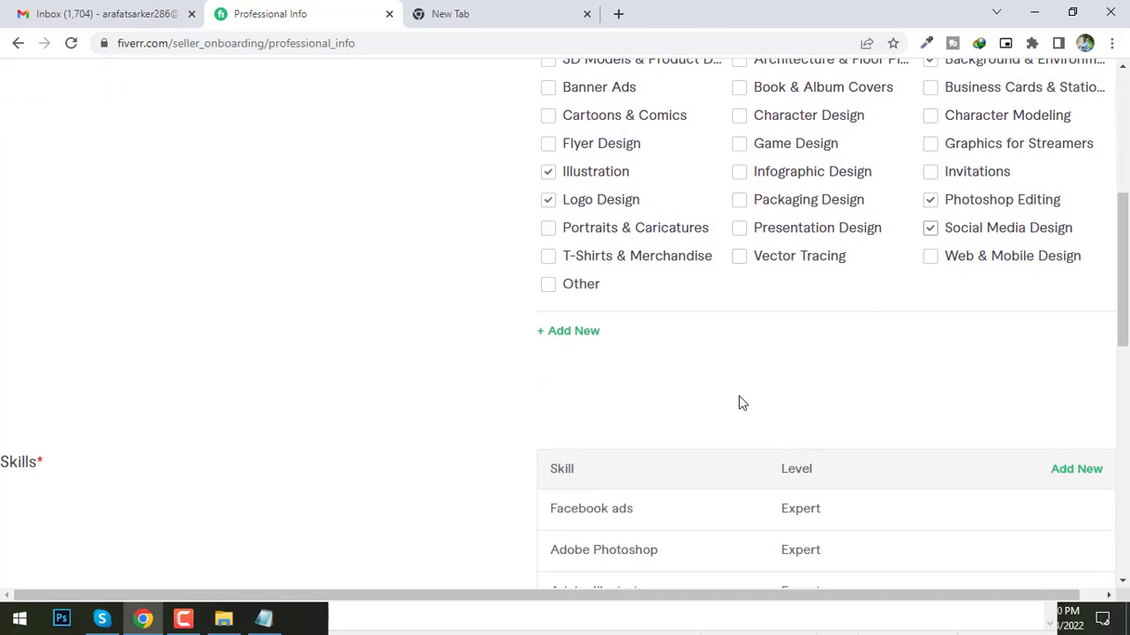
click(556, 333)
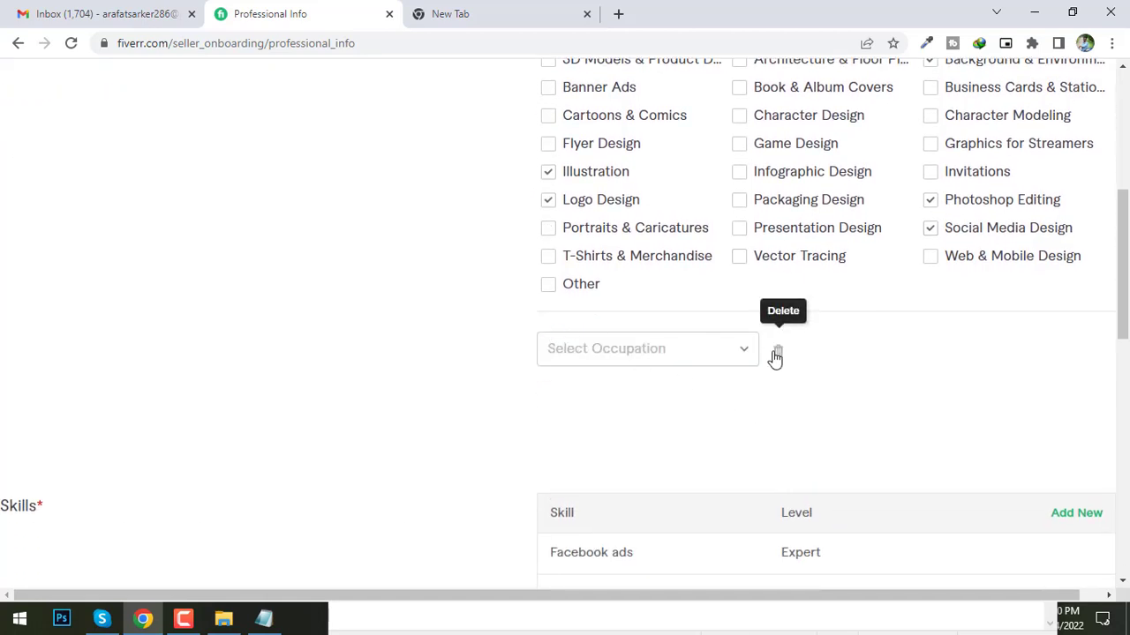
click(779, 357)
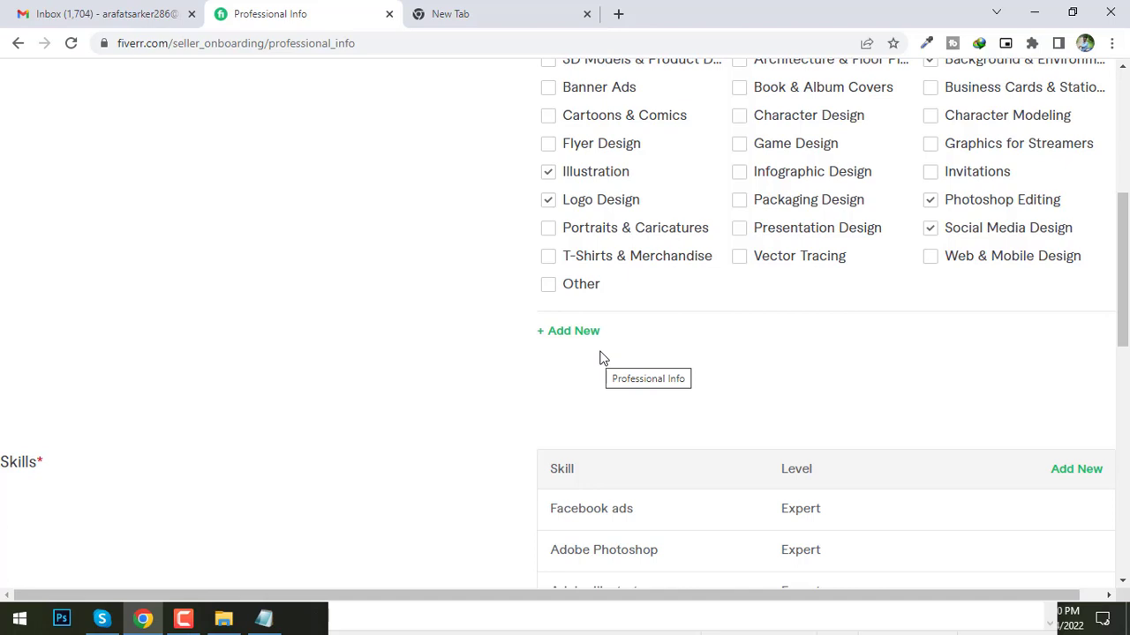
scroll(616, 351, up, 2)
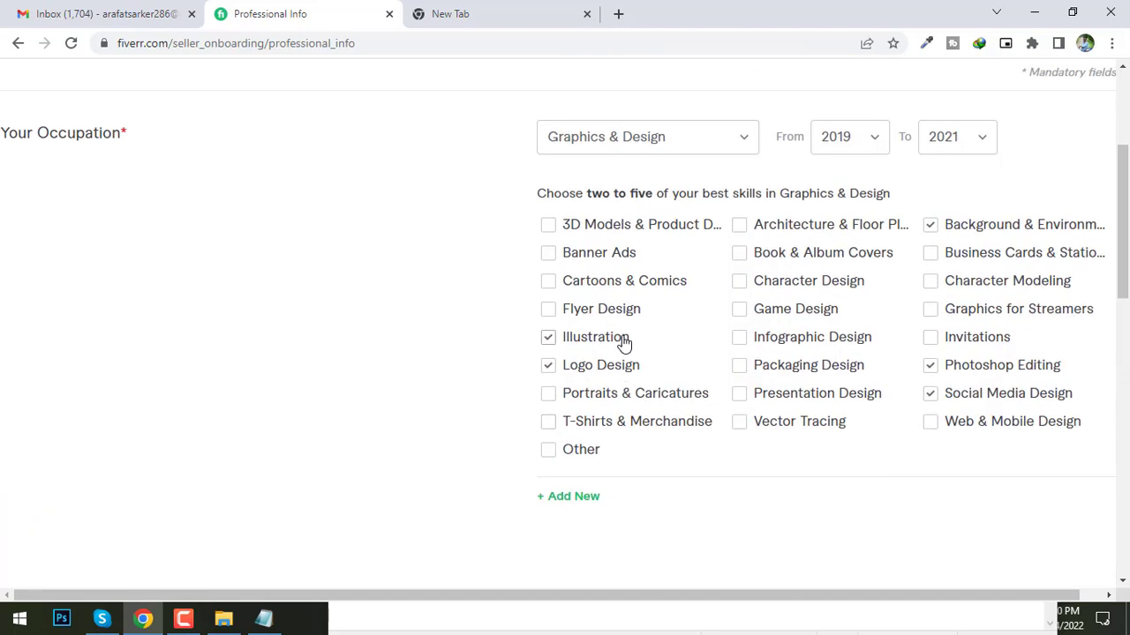
scroll(623, 342, down, 2)
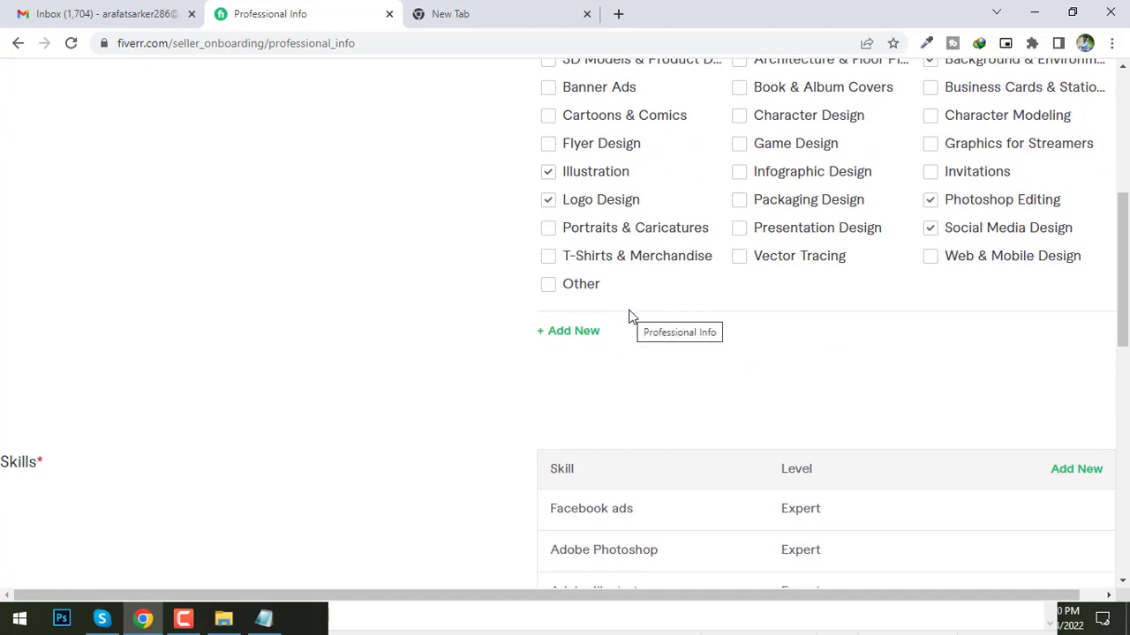
scroll(689, 320, down, 3)
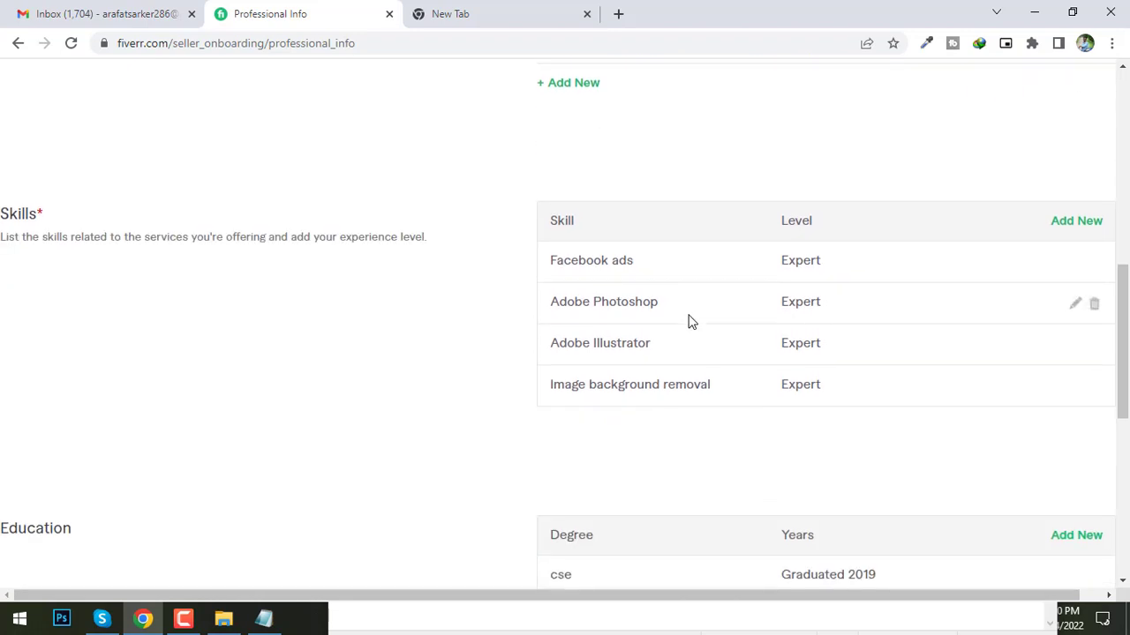
scroll(691, 322, down, 2)
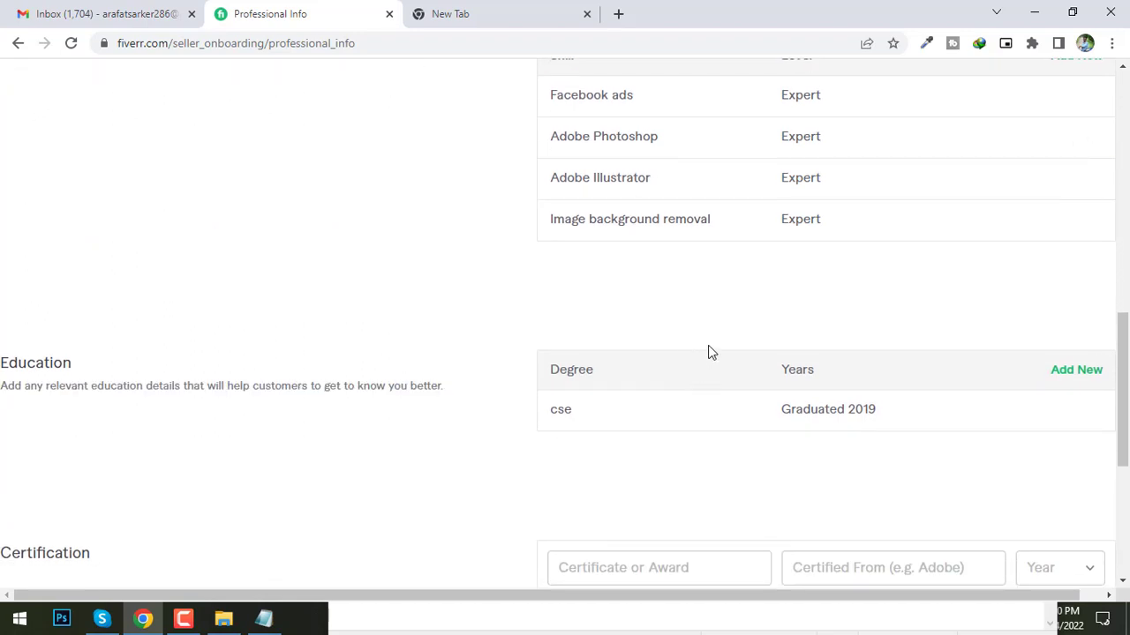
scroll(709, 349, down, 2)
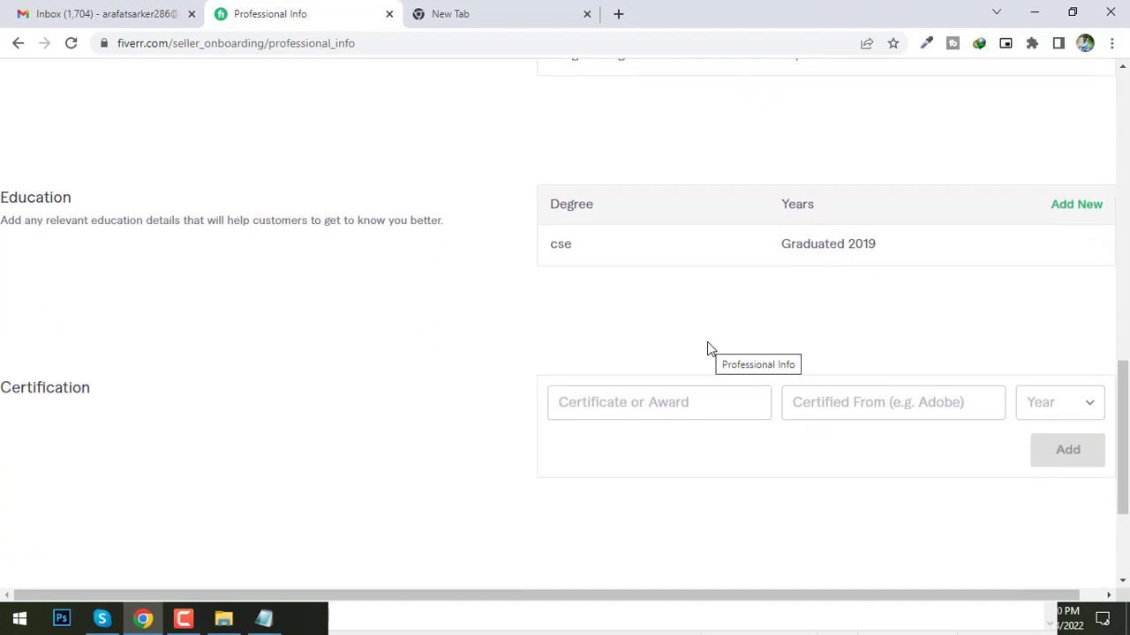
scroll(707, 343, down, 3)
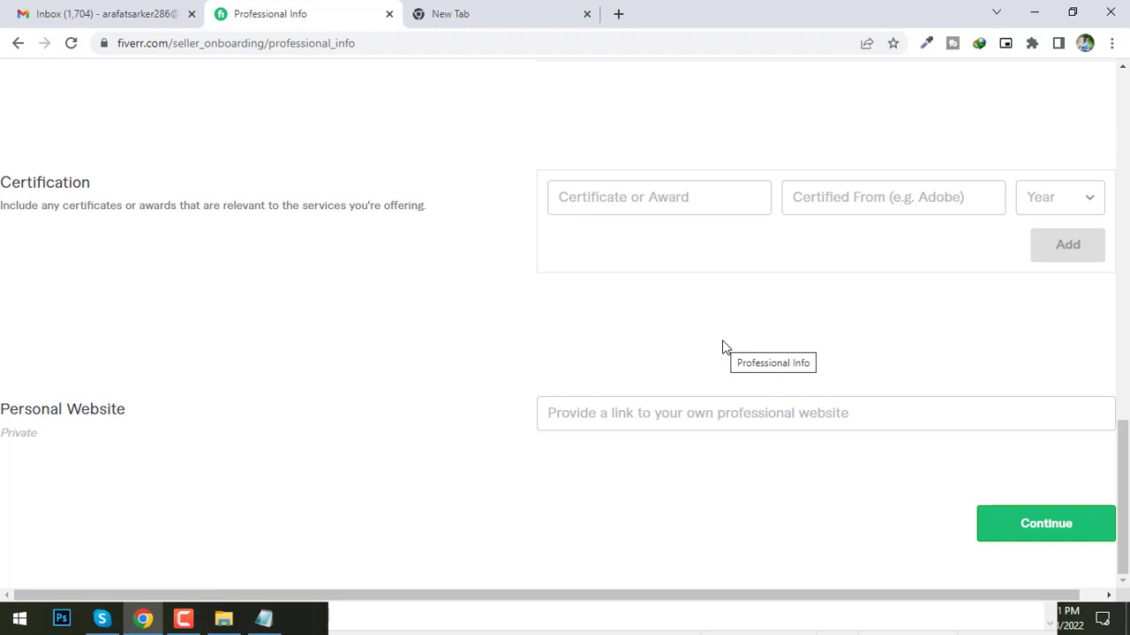
scroll(722, 346, up, 8)
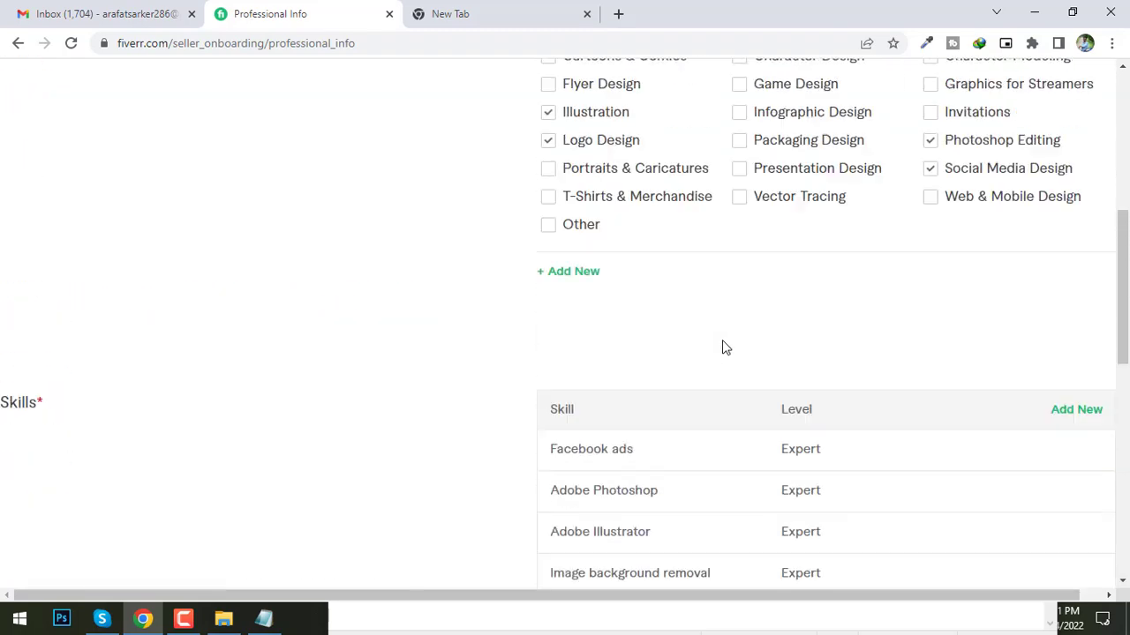
scroll(721, 346, up, 4)
scroll(721, 347, down, 3)
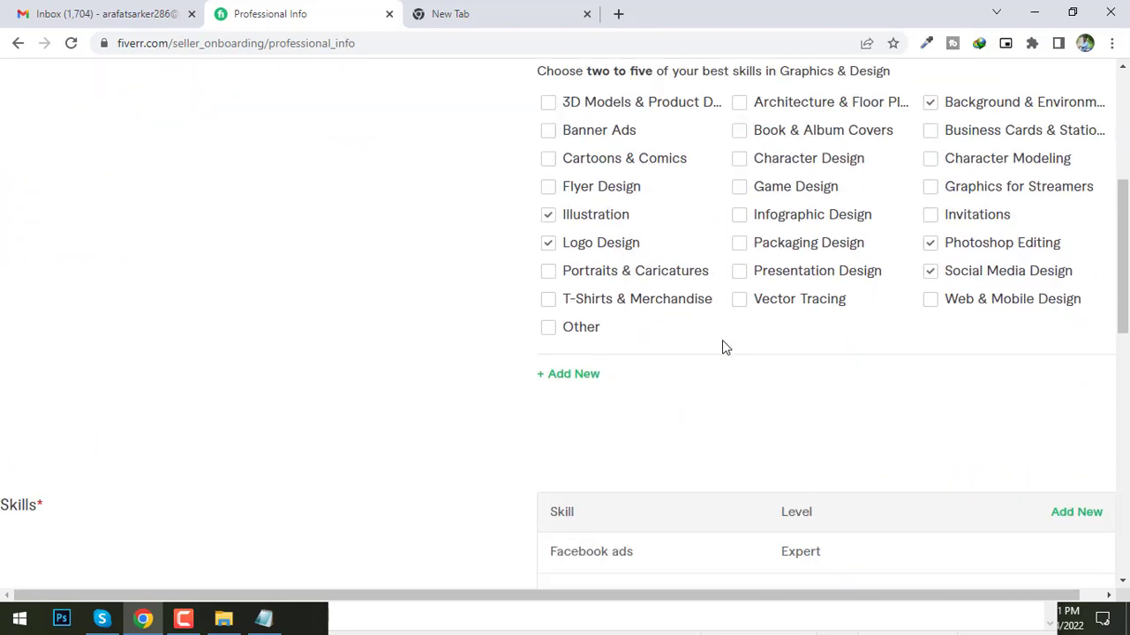
scroll(721, 346, down, 9)
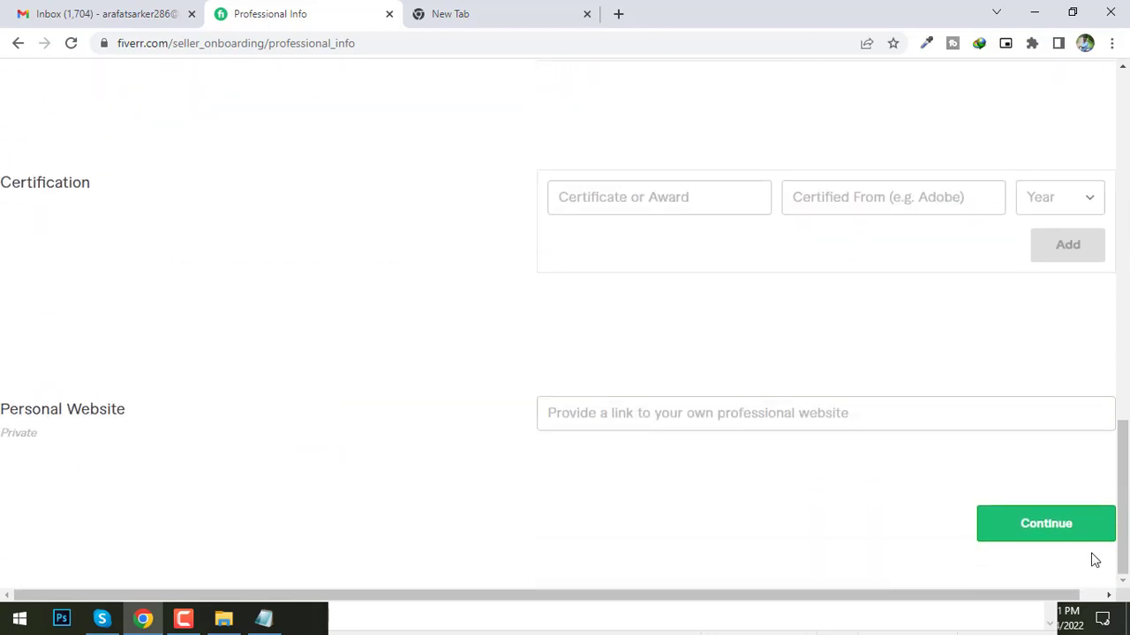
- Submit Professional Info and continue past Linked Accounts to the Account Security step
click(1045, 524)
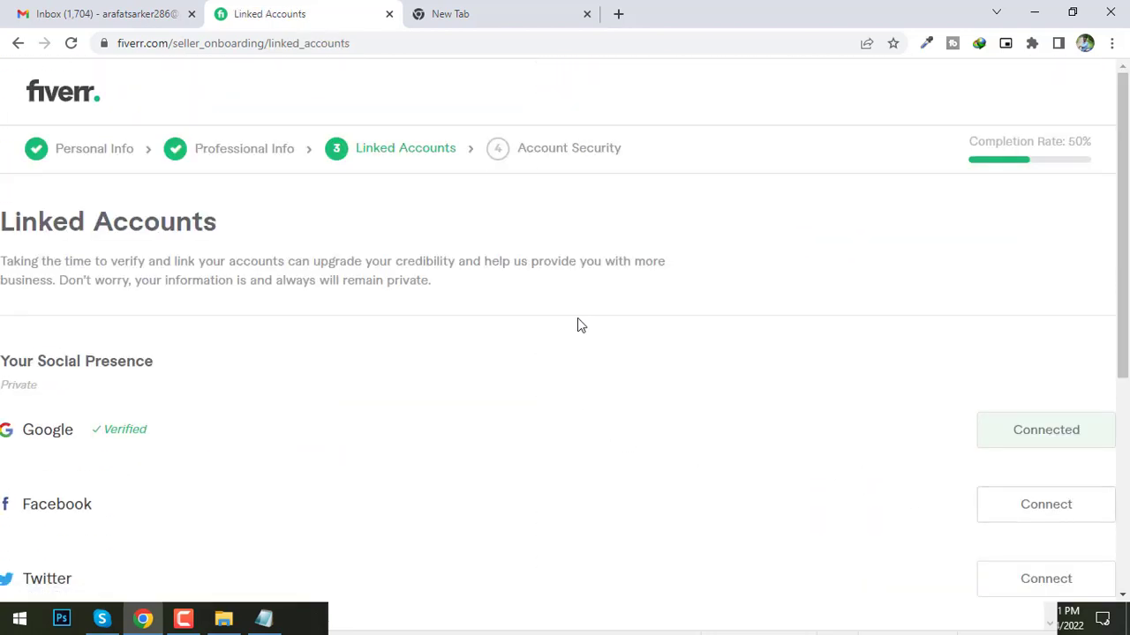
scroll(578, 323, down, 1)
scroll(578, 323, down, 1)
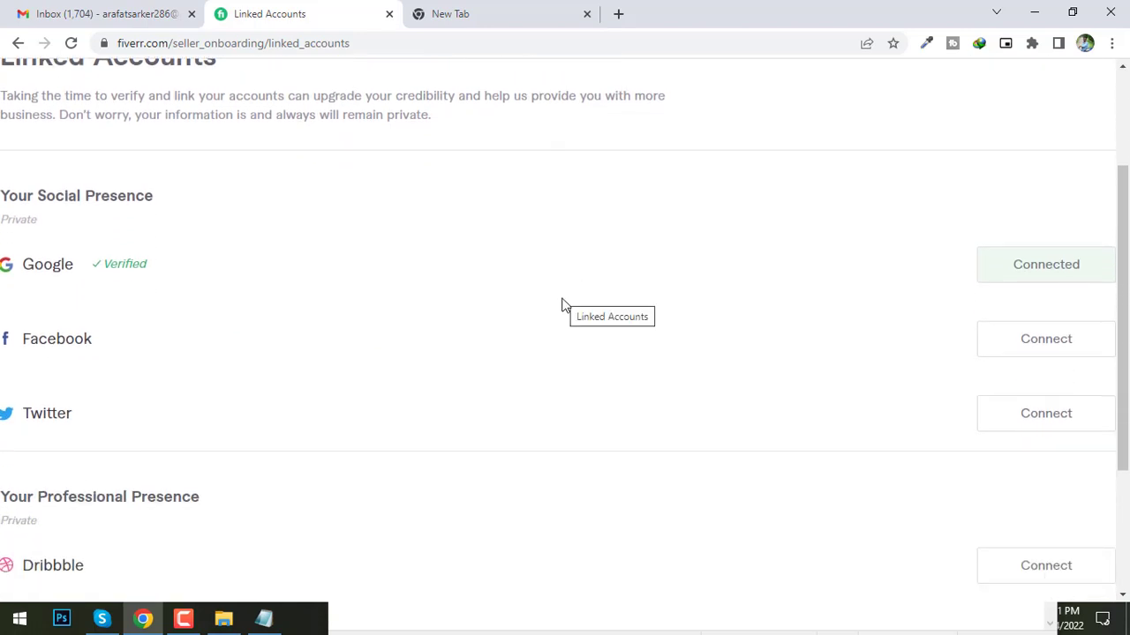
scroll(923, 374, down, 2)
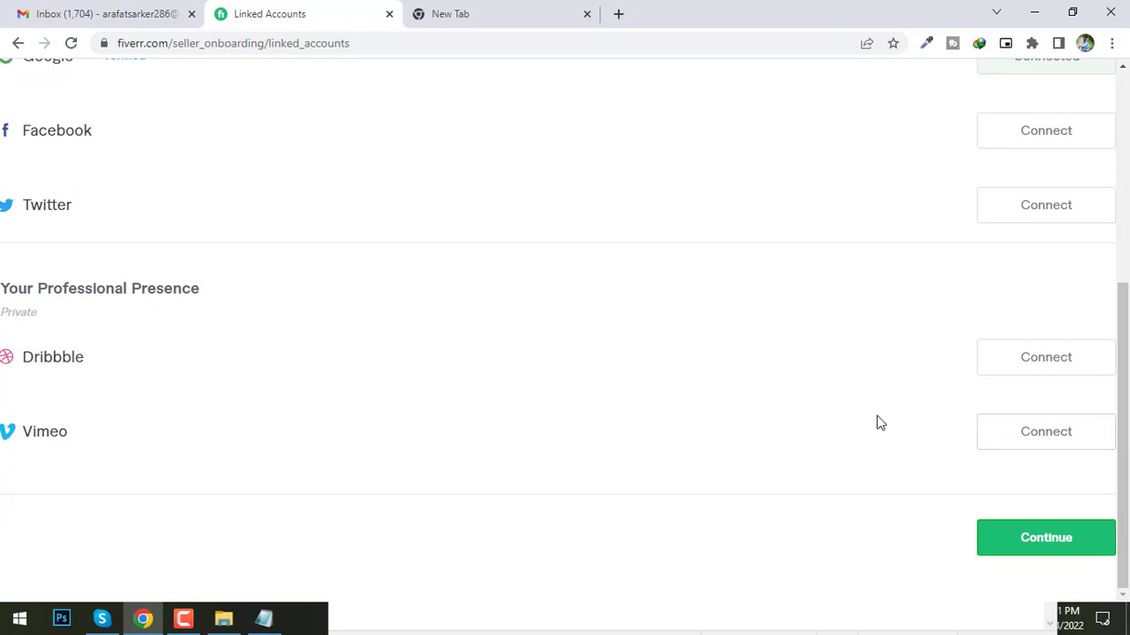
click(991, 544)
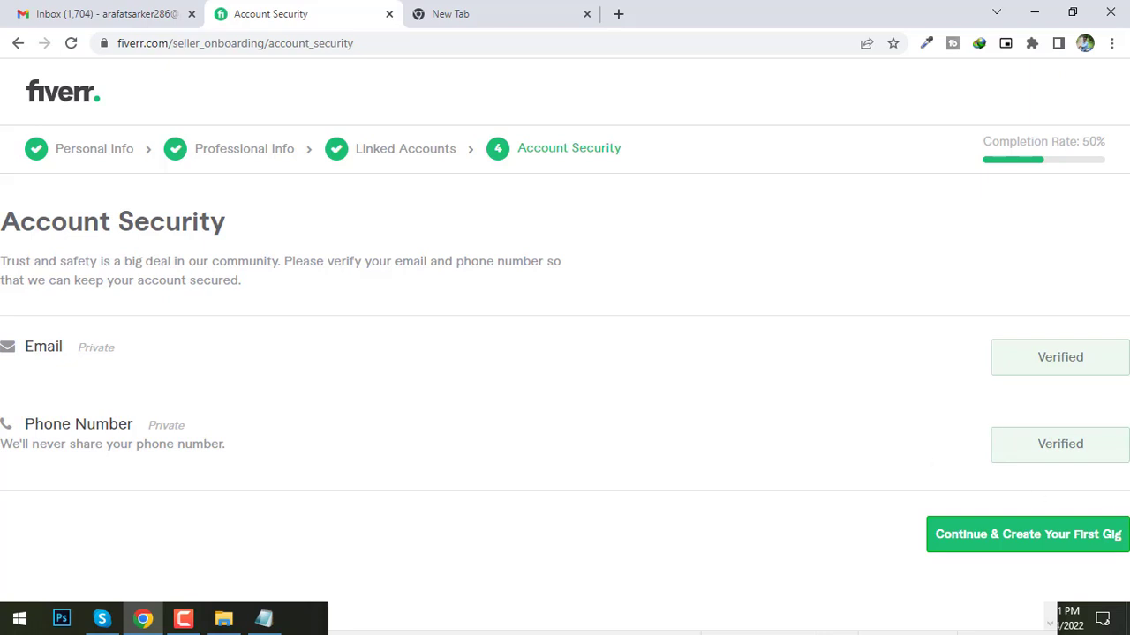
- Try twice to finish onboarding and create a first gig, dismissing the completion notice
click(1019, 537)
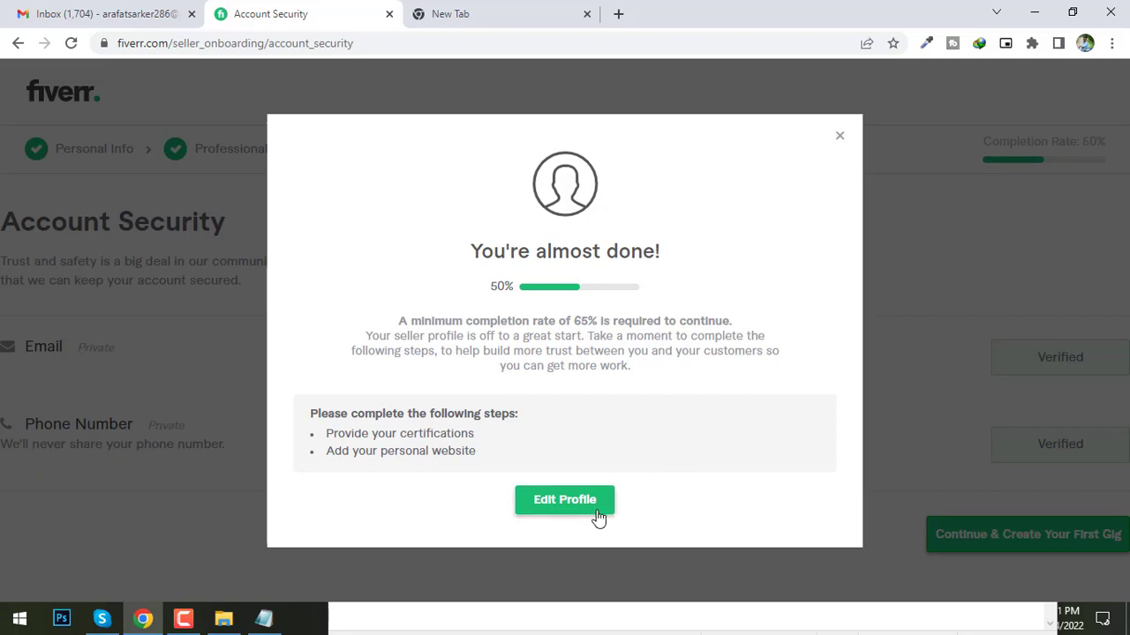
click(840, 138)
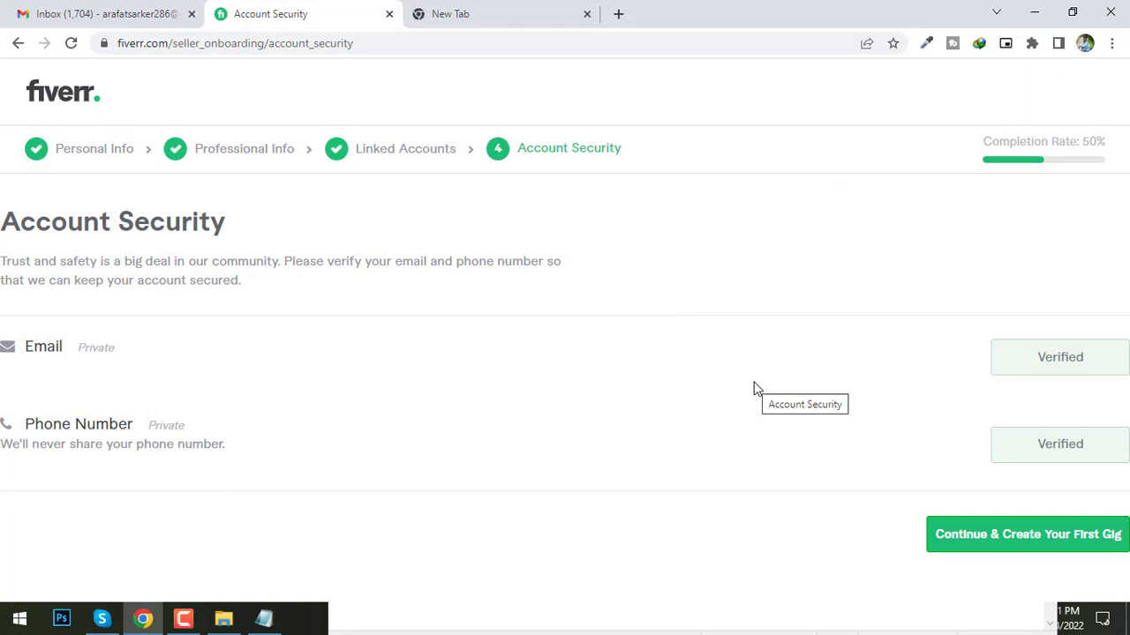
click(1029, 538)
click(585, 510)
- Go back through Linked Accounts to Professional Info and select the empty Personal Website field
click(405, 150)
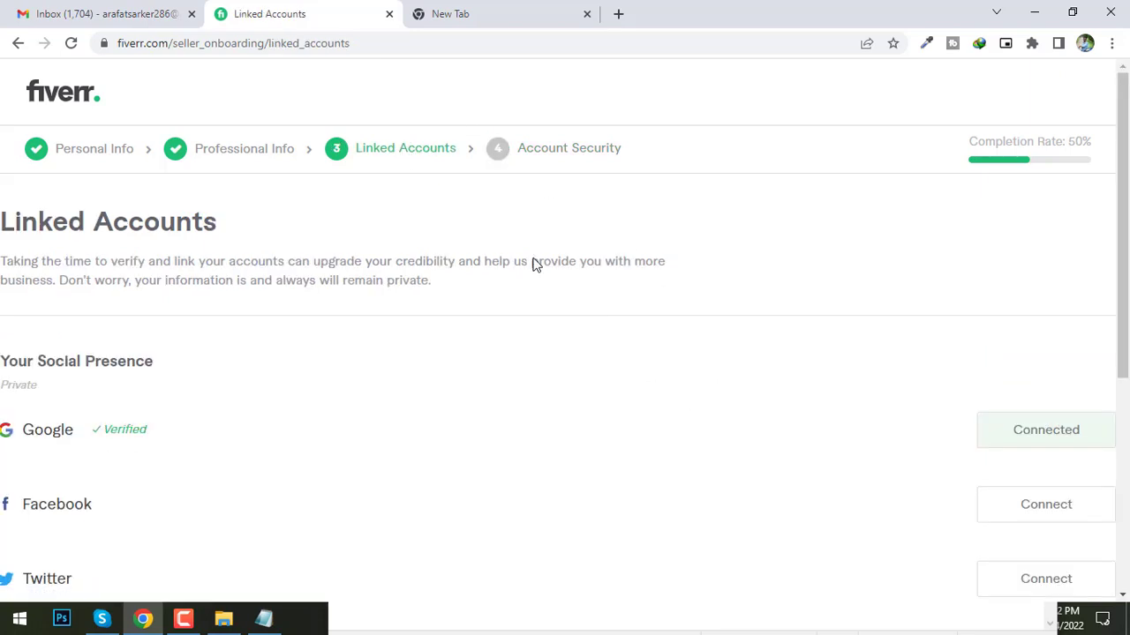
scroll(697, 384, down, 3)
scroll(697, 384, down, 1)
scroll(383, 365, up, 4)
click(259, 169)
scroll(644, 344, down, 10)
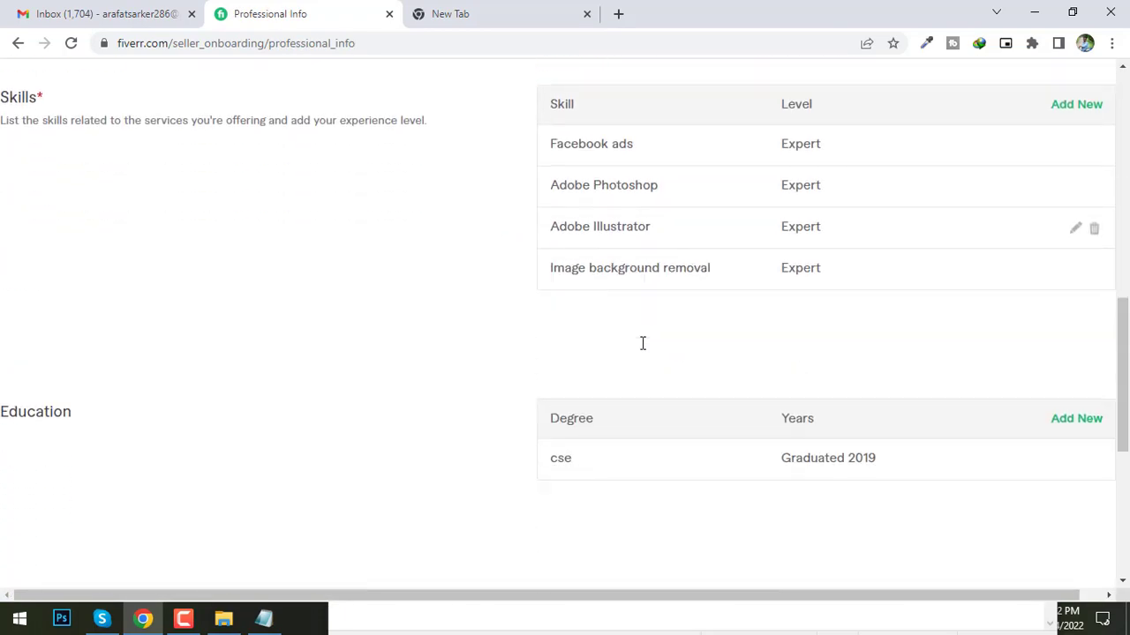
scroll(642, 344, down, 2)
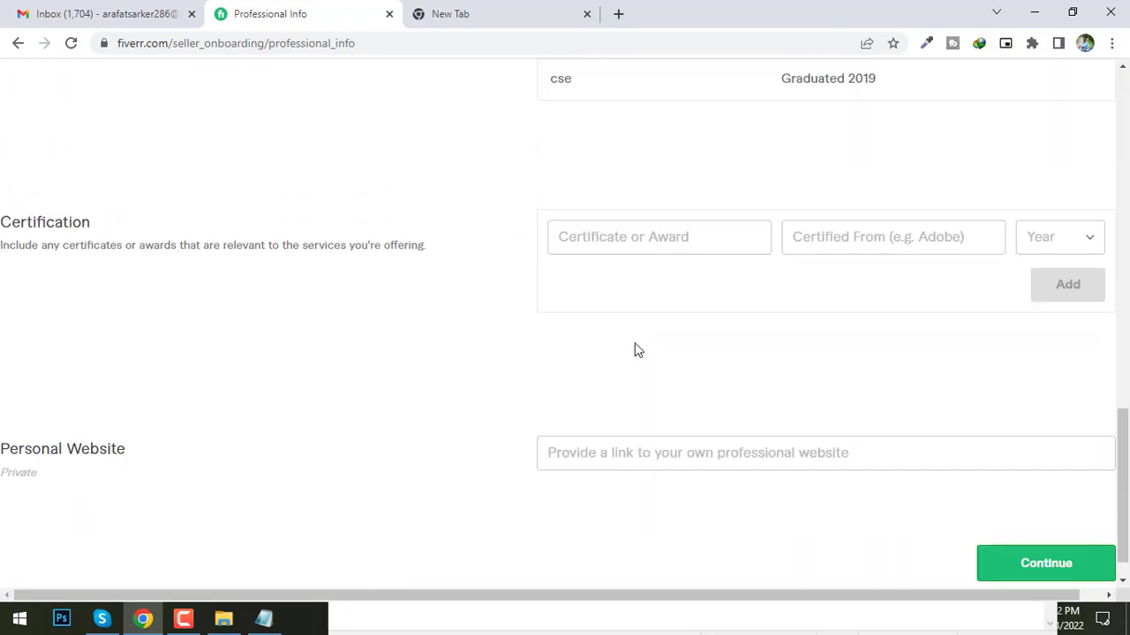
click(671, 452)
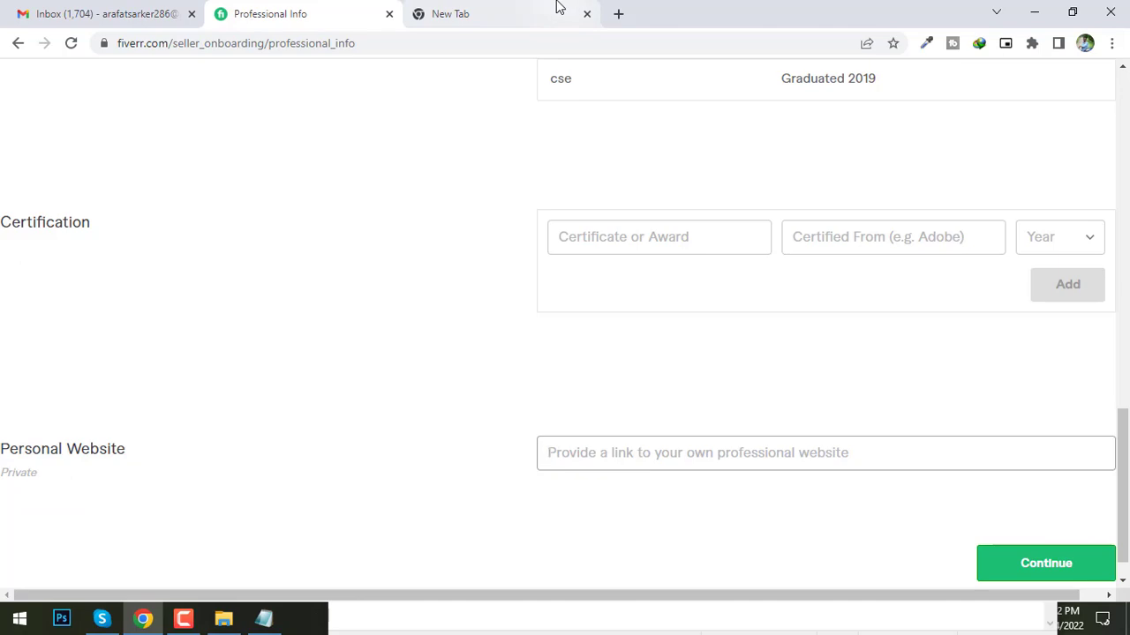
click(559, 9)
- Open your own Facebook profile in the new tab and copy its web address
text(face)
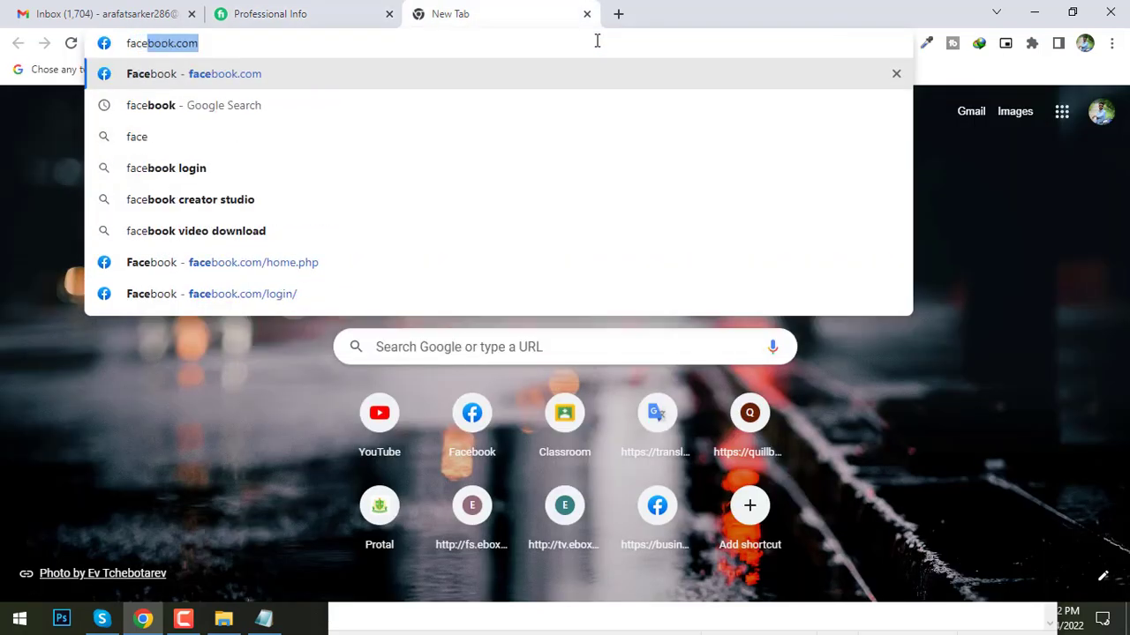
key(Return)
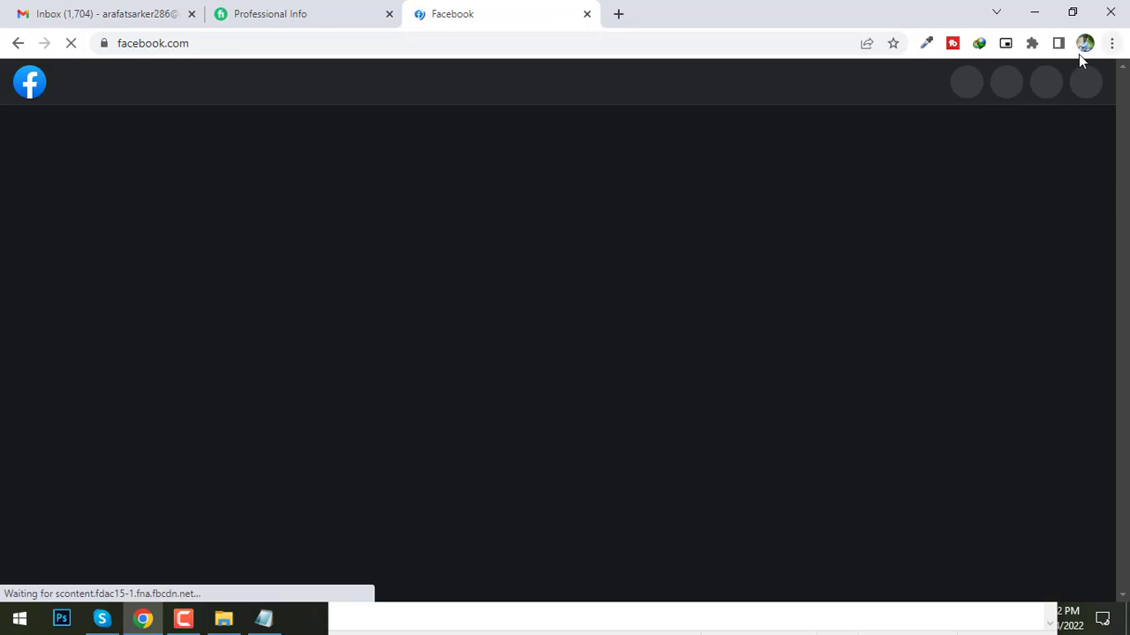
click(1092, 88)
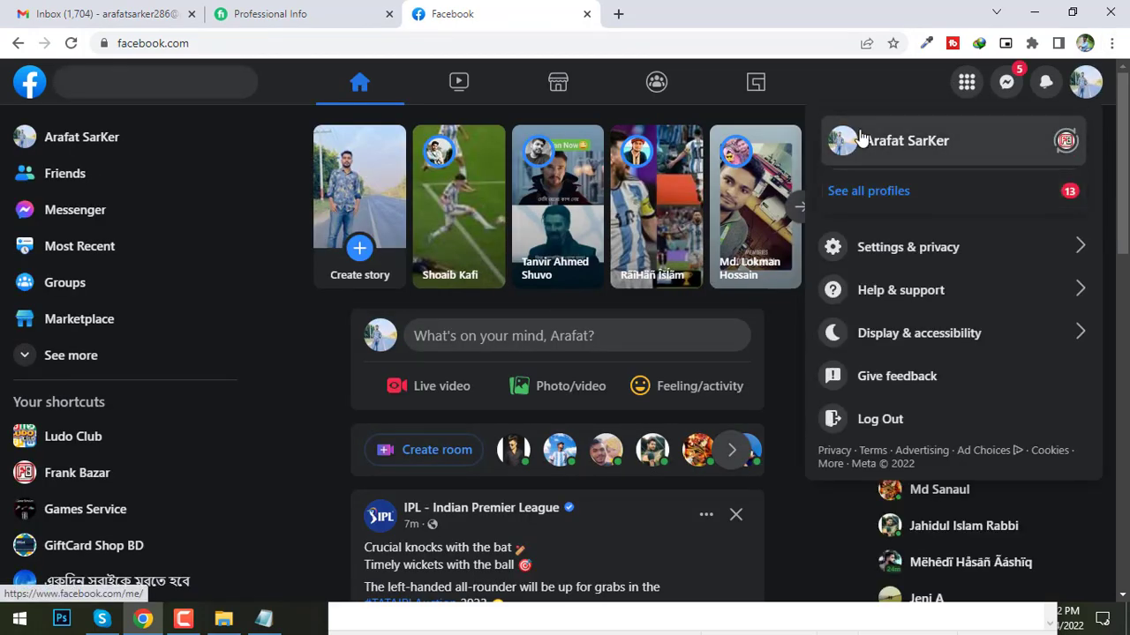
click(1010, 169)
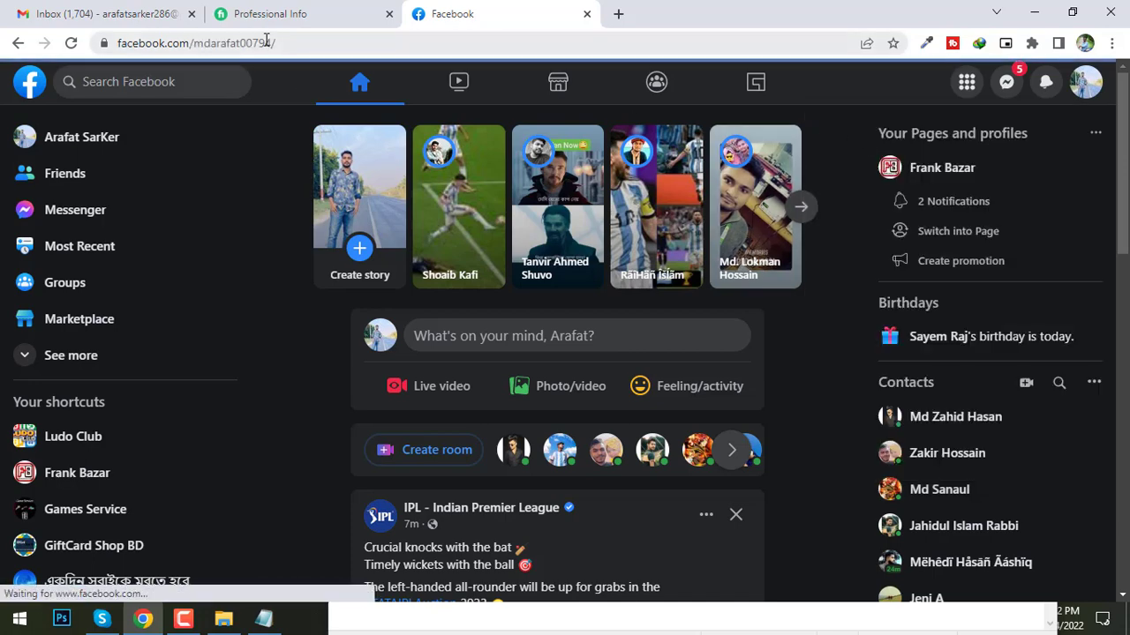
click(331, 42)
drag(335, 42, 156, 42)
key(ctrl+c)
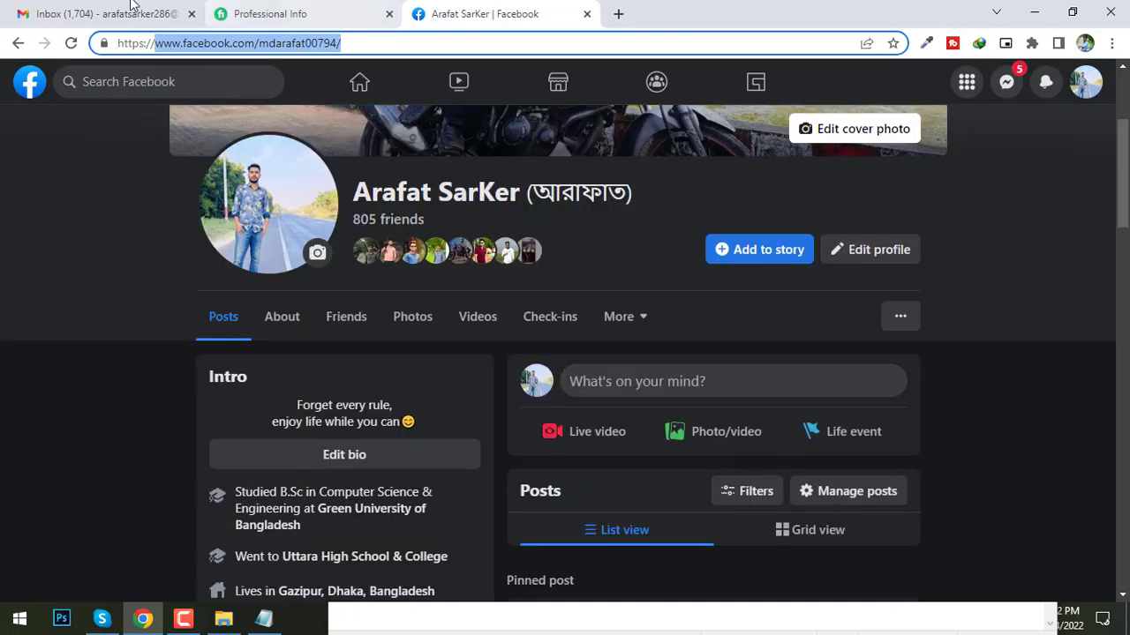
click(355, 10)
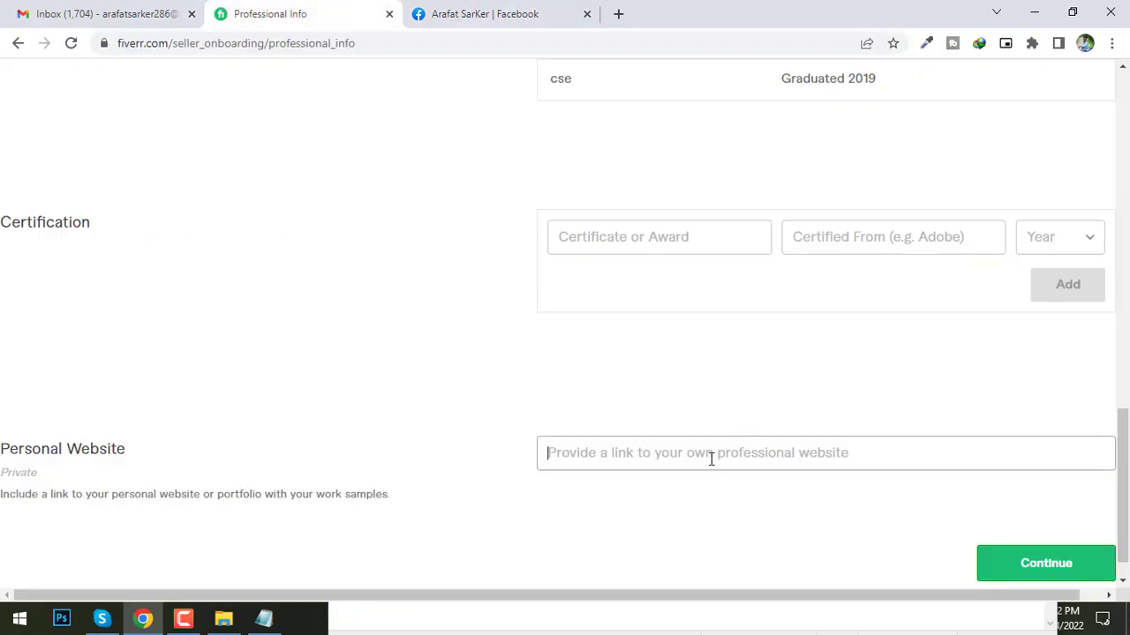
- Paste the Facebook profile link as the Personal Website and continue to Account Security
key(ctrl+v)
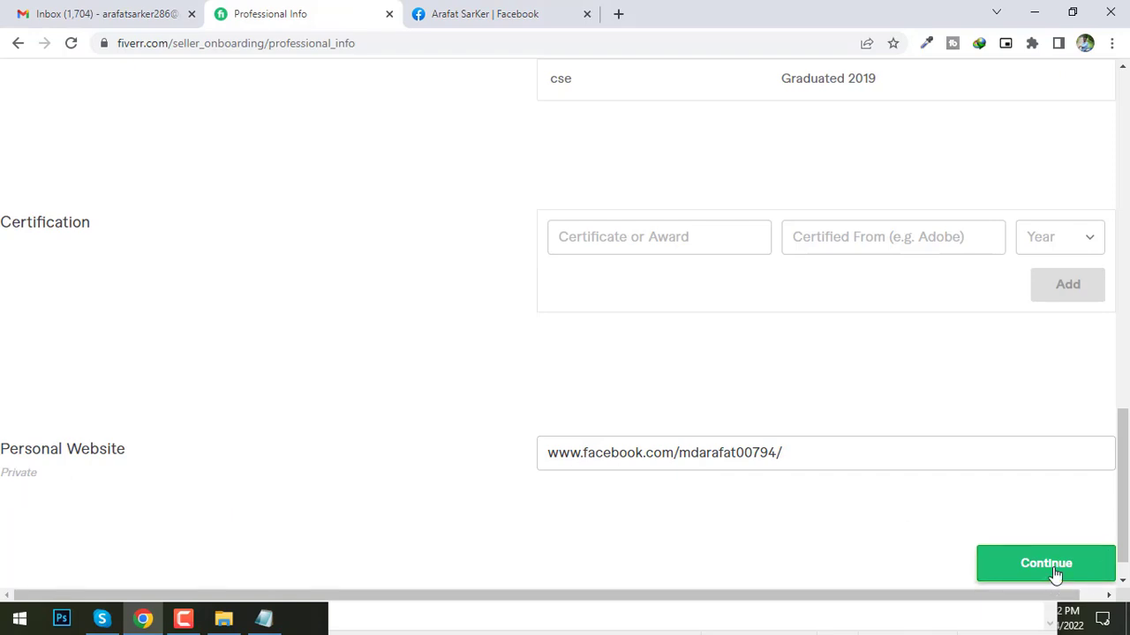
click(1054, 569)
scroll(706, 442, down, 5)
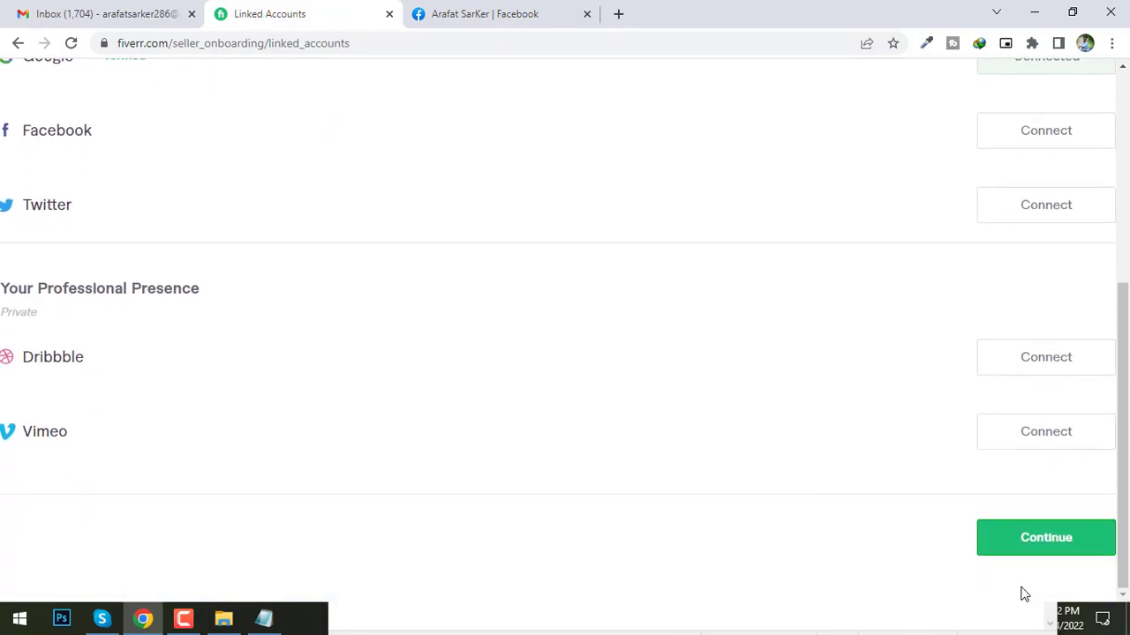
click(1071, 540)
- Try twice to finish onboarding with Continue & Create Your First Gig, dismissing the You're almost done notice
click(1050, 538)
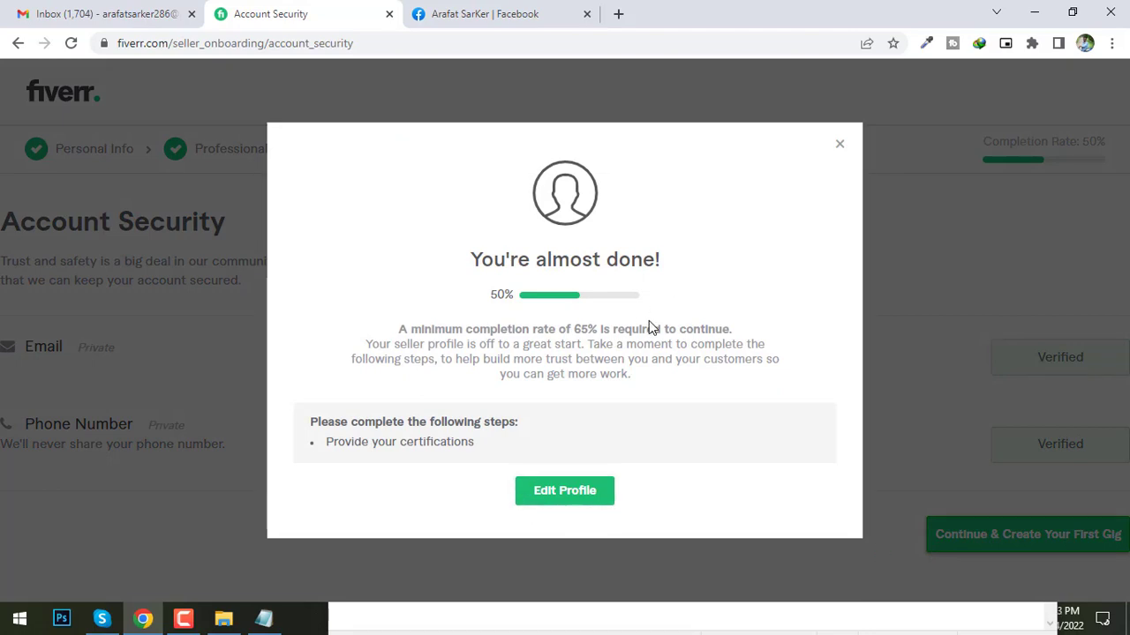
click(877, 528)
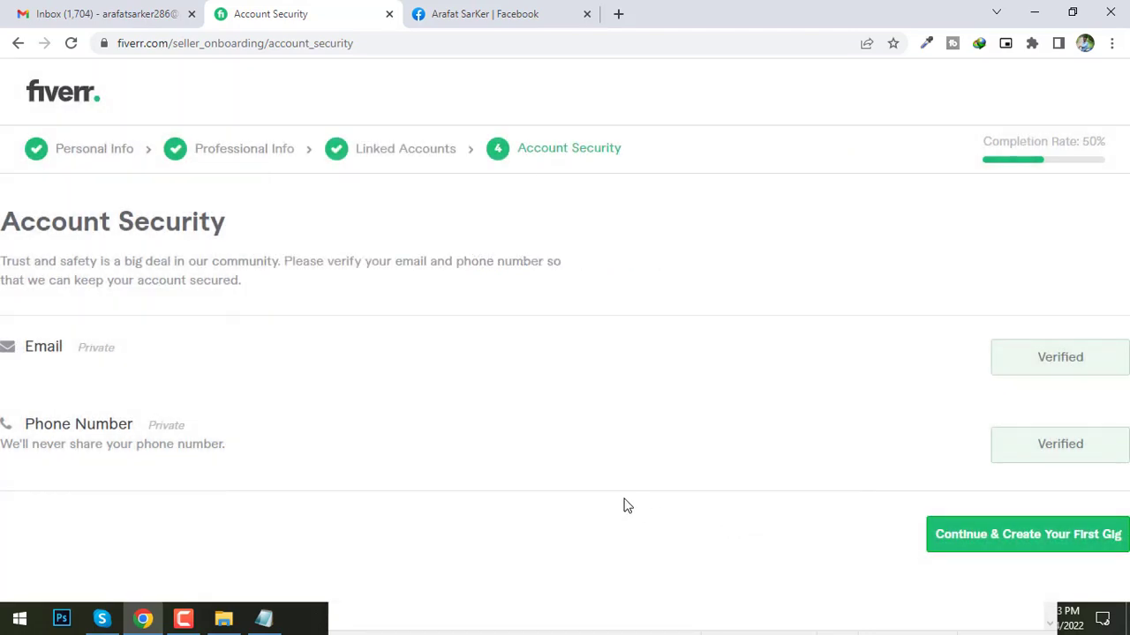
click(1002, 538)
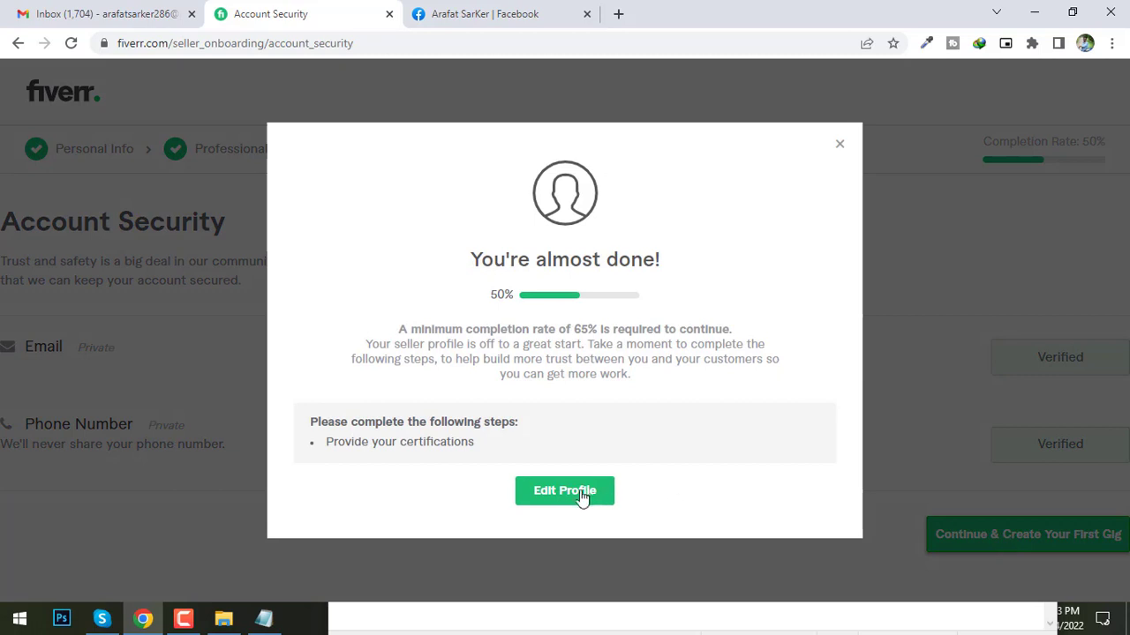
click(841, 146)
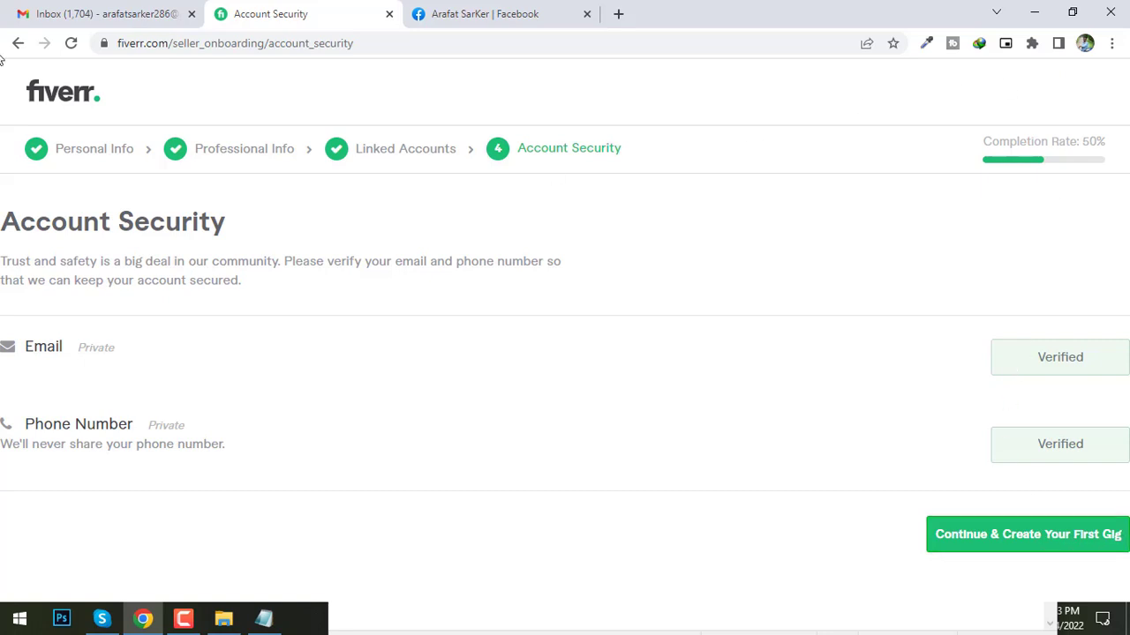
- Leave the unfinished onboarding for the Fiverr homepage, then open and close the account menu
click(68, 91)
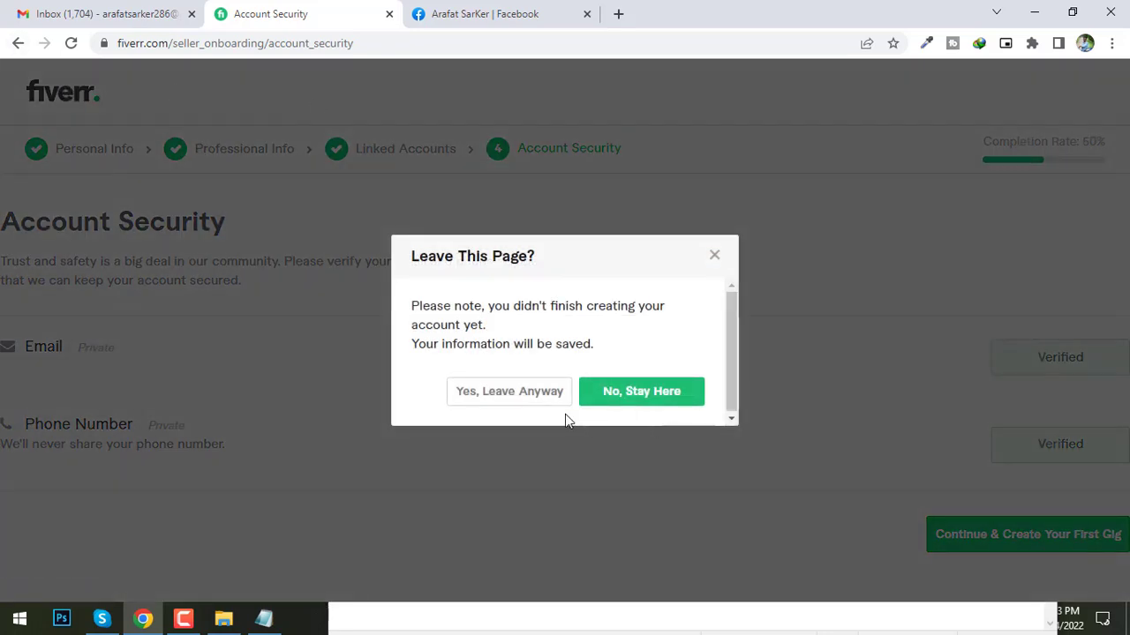
click(519, 399)
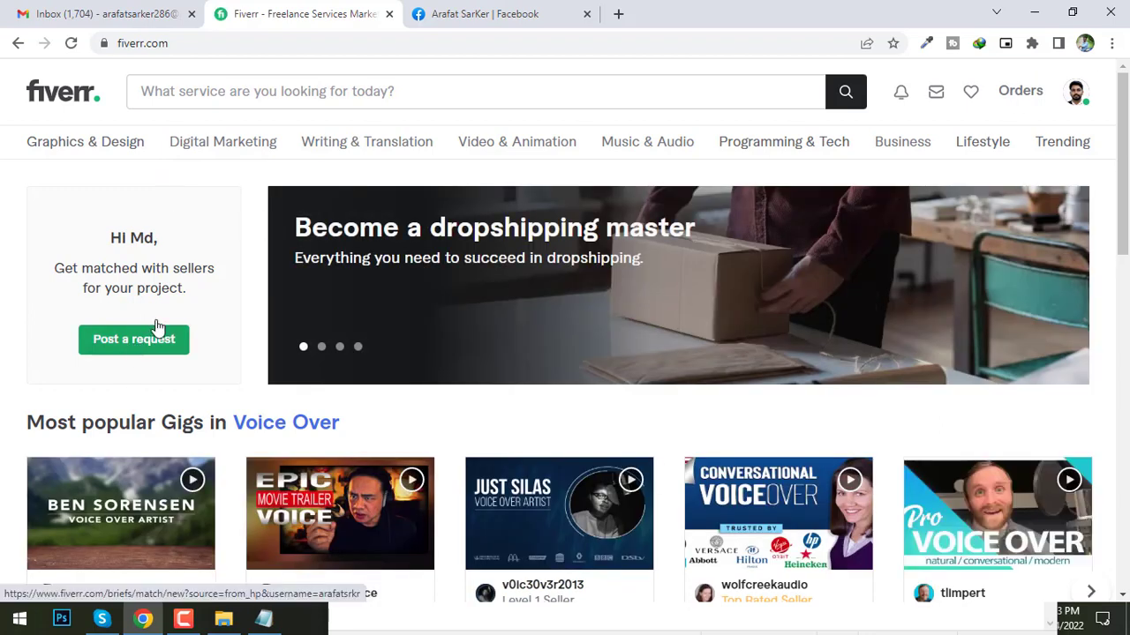
click(1076, 94)
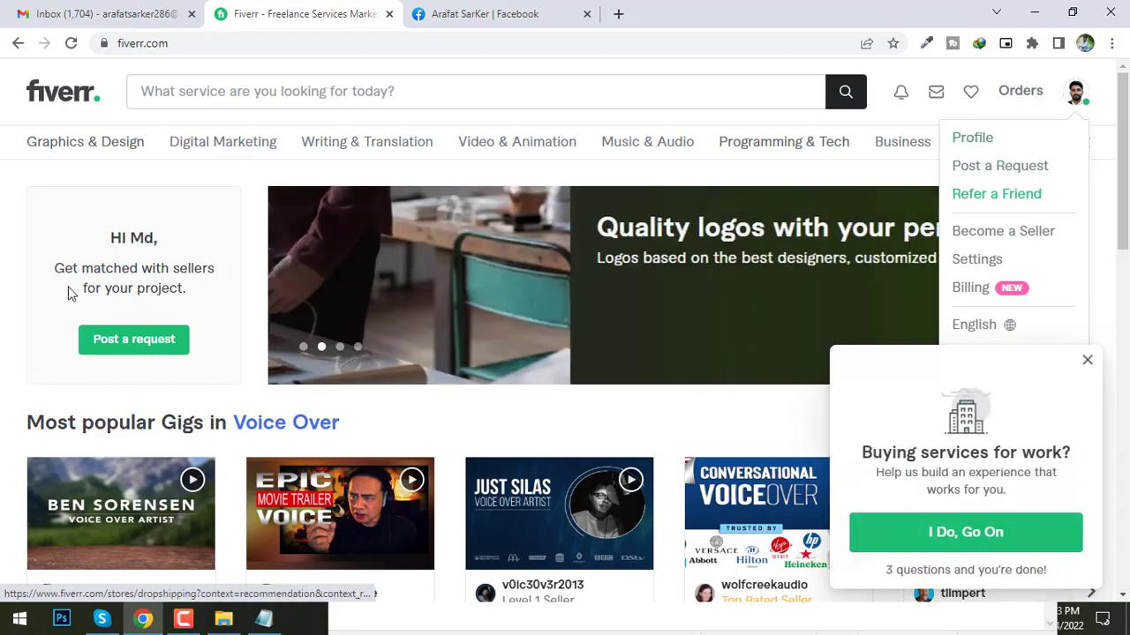
click(89, 242)
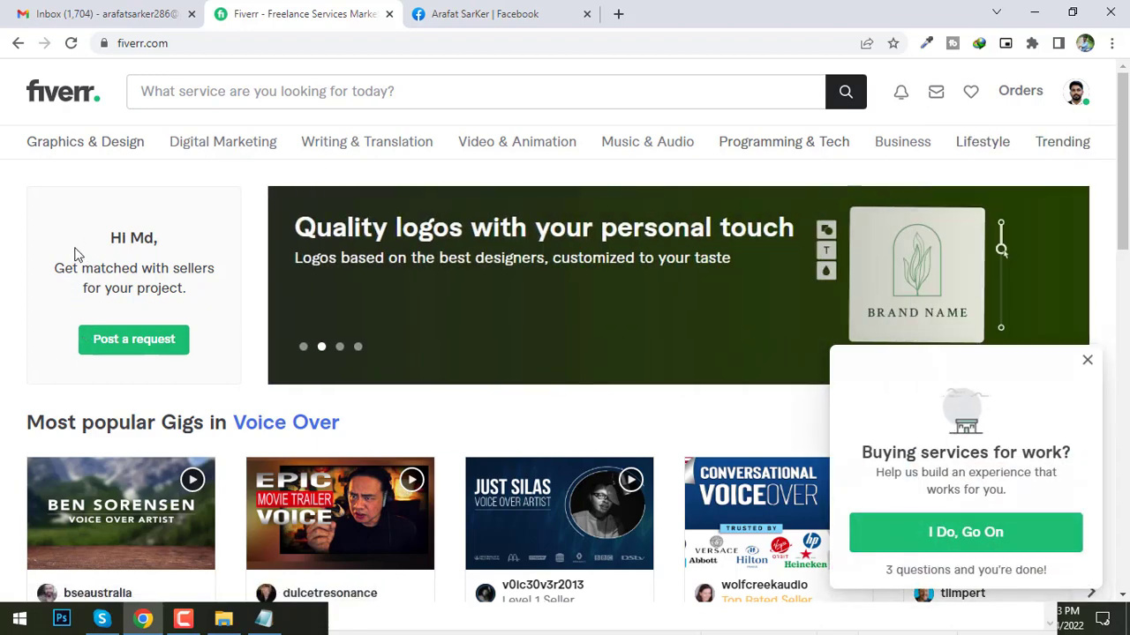